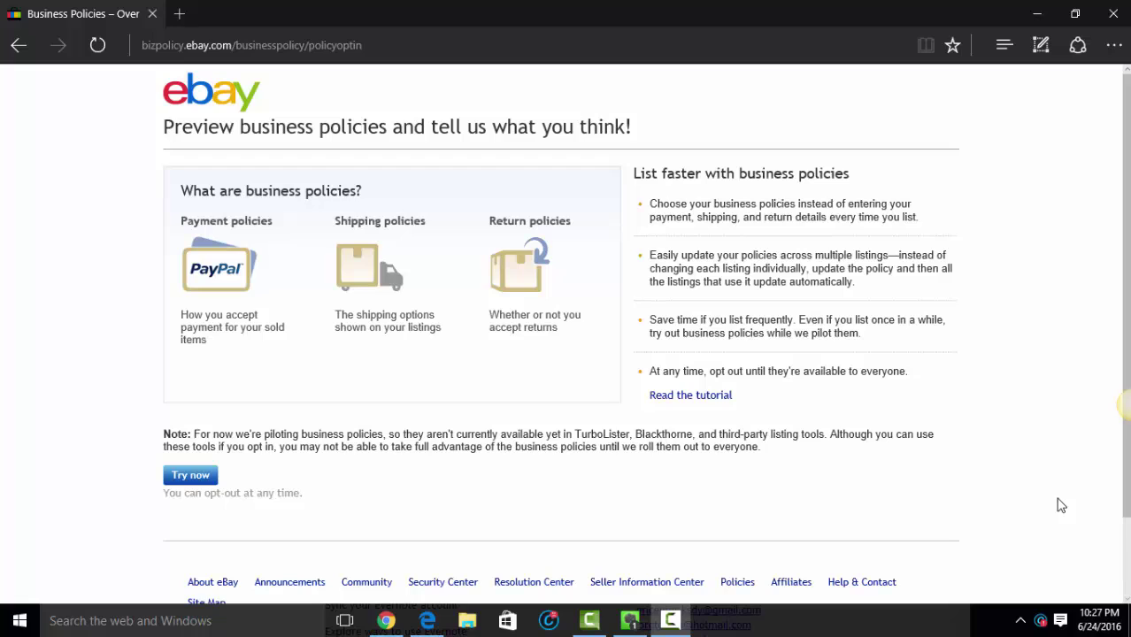
# Step: Edit the browser's web address, then dismiss the suggestions without leaving the page
pyautogui.click(448, 51)
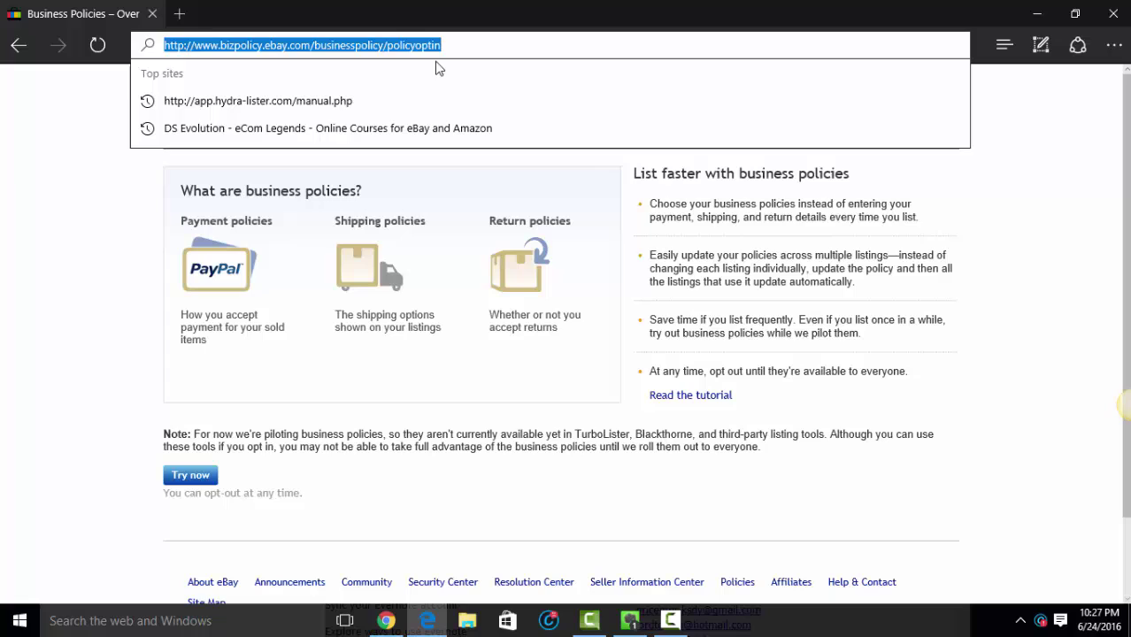
pyautogui.click(461, 47)
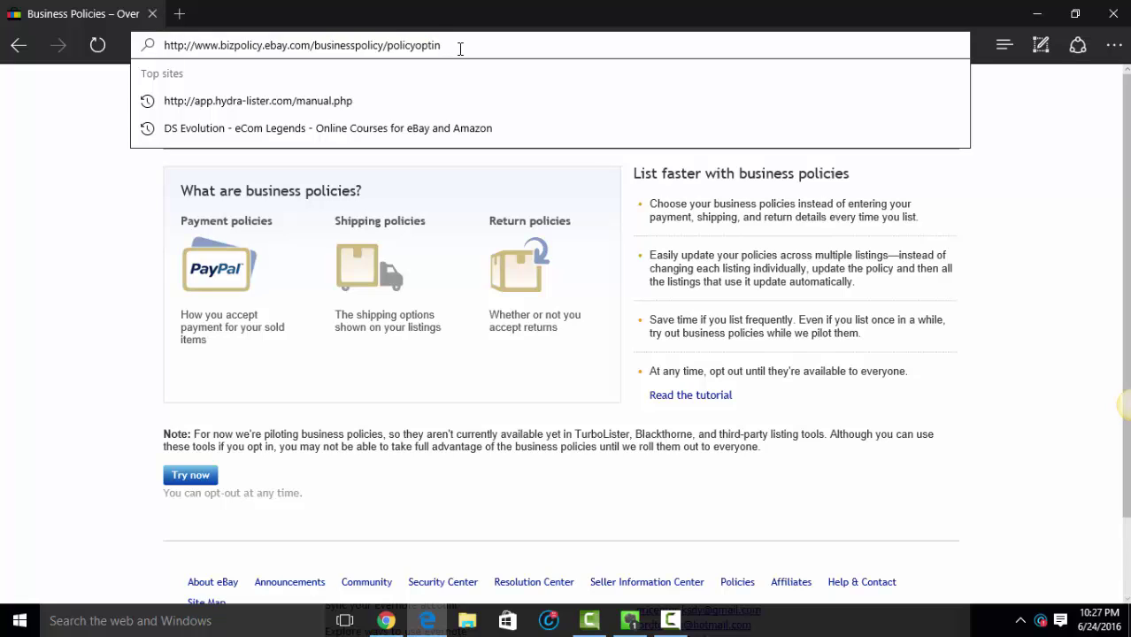
pyautogui.press('Return')
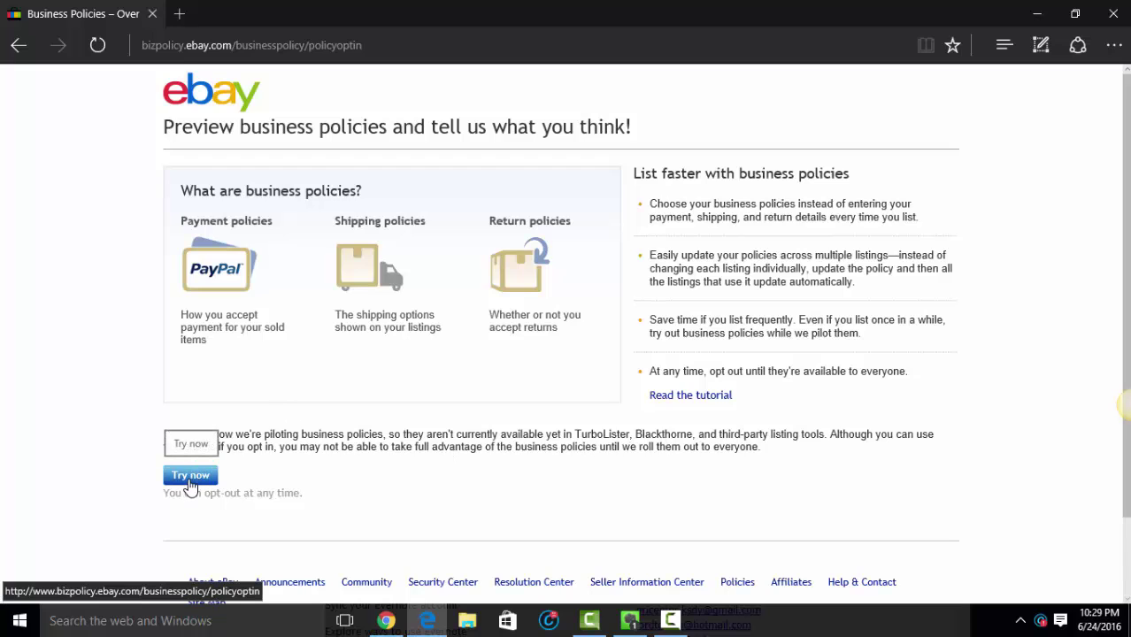
# Step: Opt in to business policies with Try now and start a new Payment policy
pyautogui.click(189, 478)
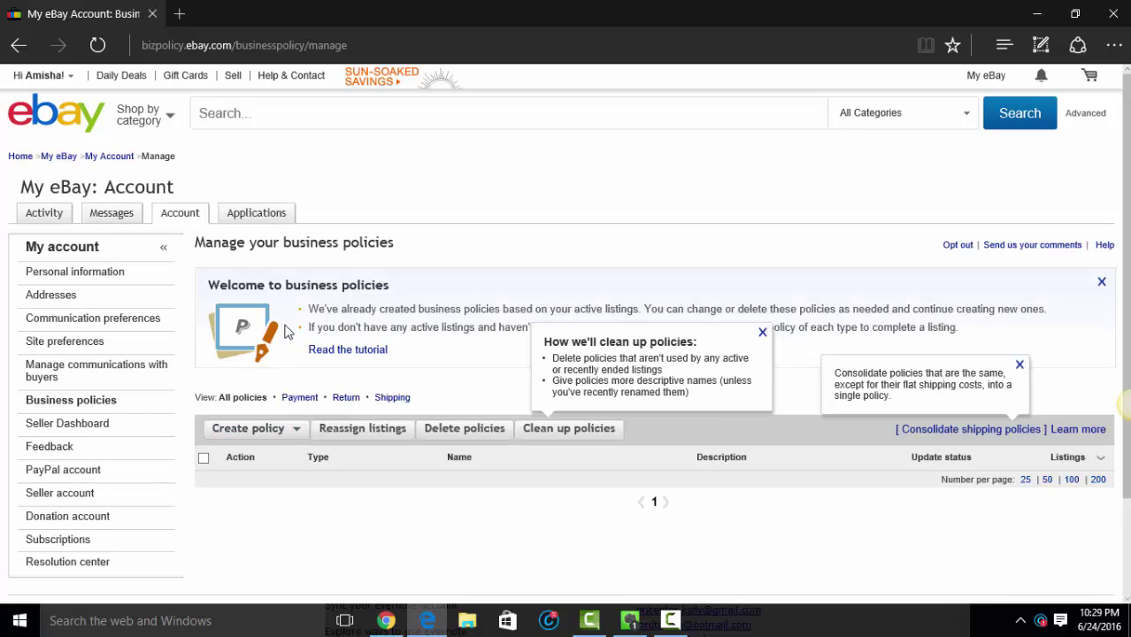
pyautogui.scroll(-2, 558, 372)
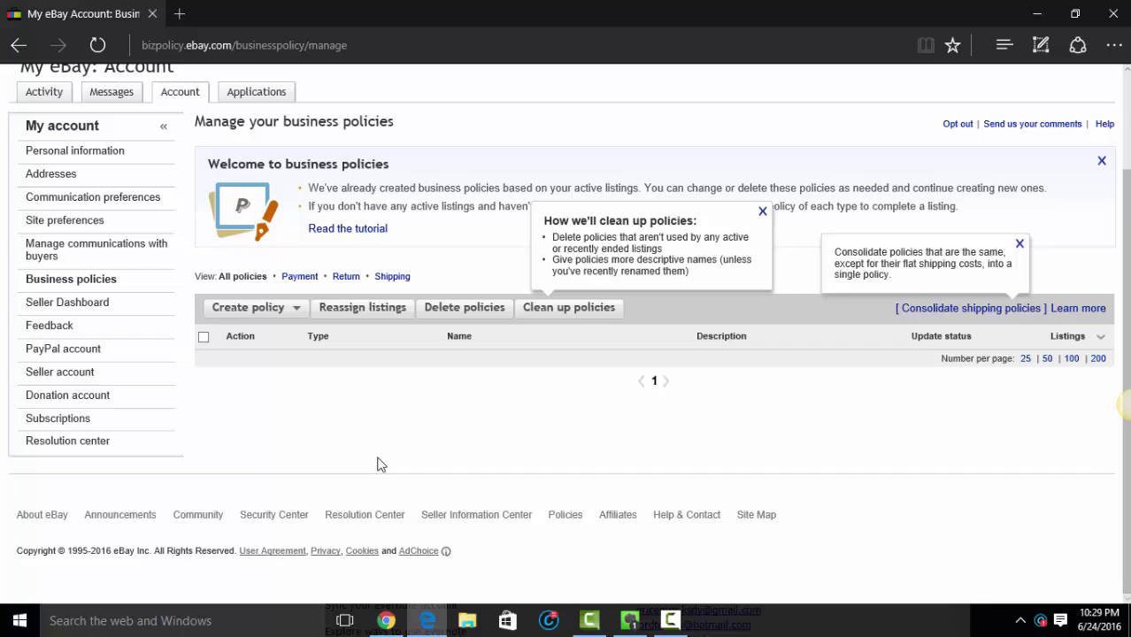
pyautogui.click(274, 311)
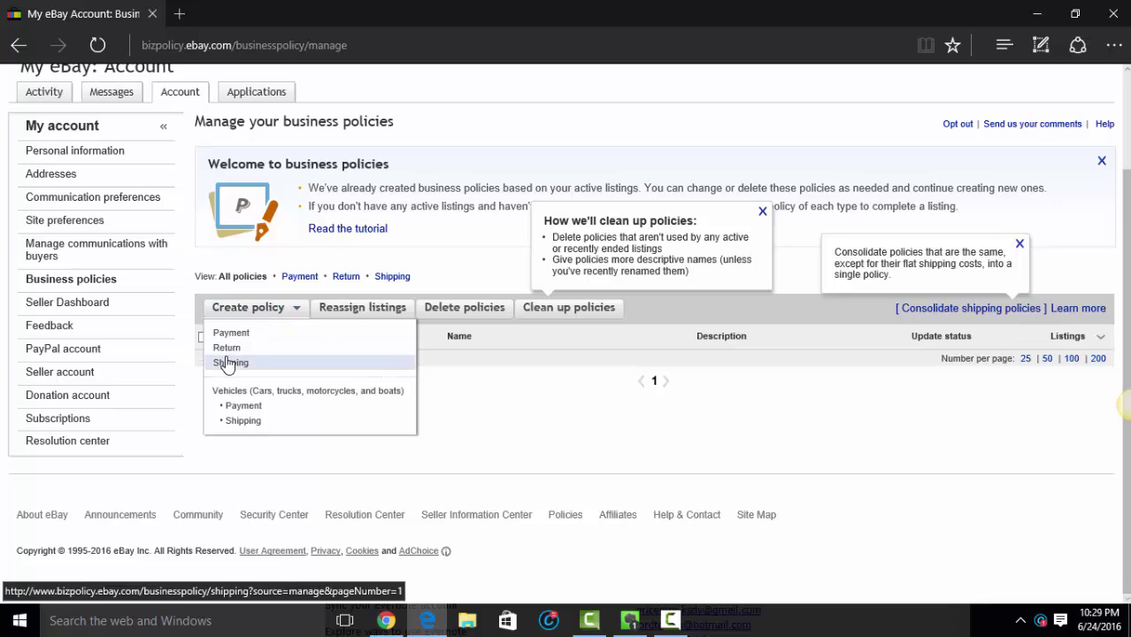
pyautogui.click(252, 333)
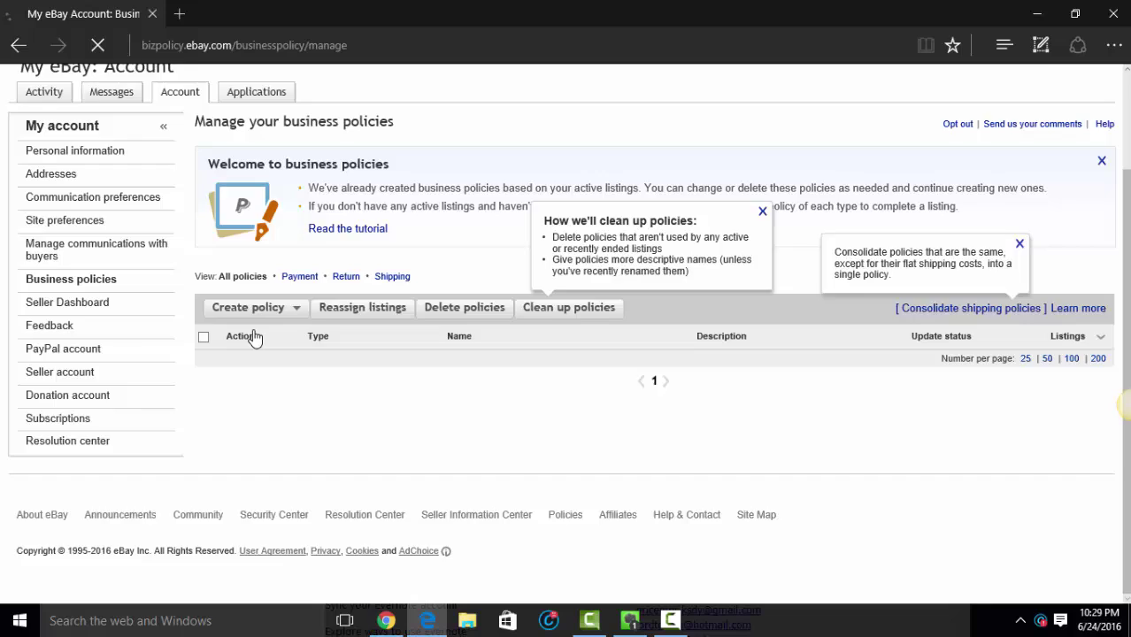
# Step: Name the policy 'Paypal Immediate Payment', copy the name into the description, and mark it default
pyautogui.click(385, 305)
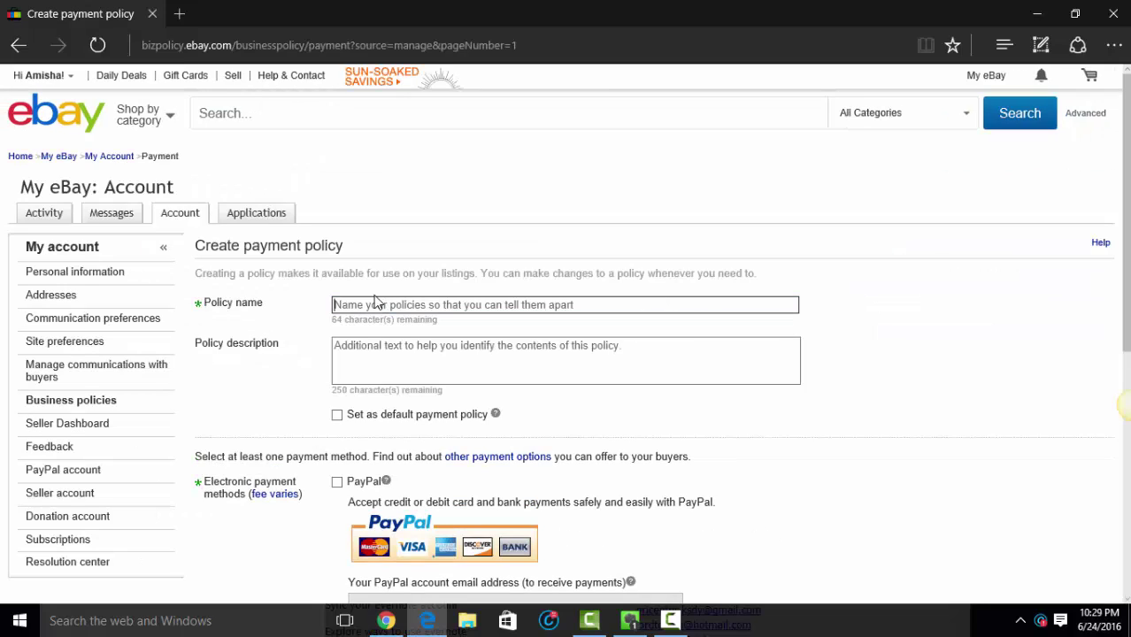
pyautogui.write('Paypal ')
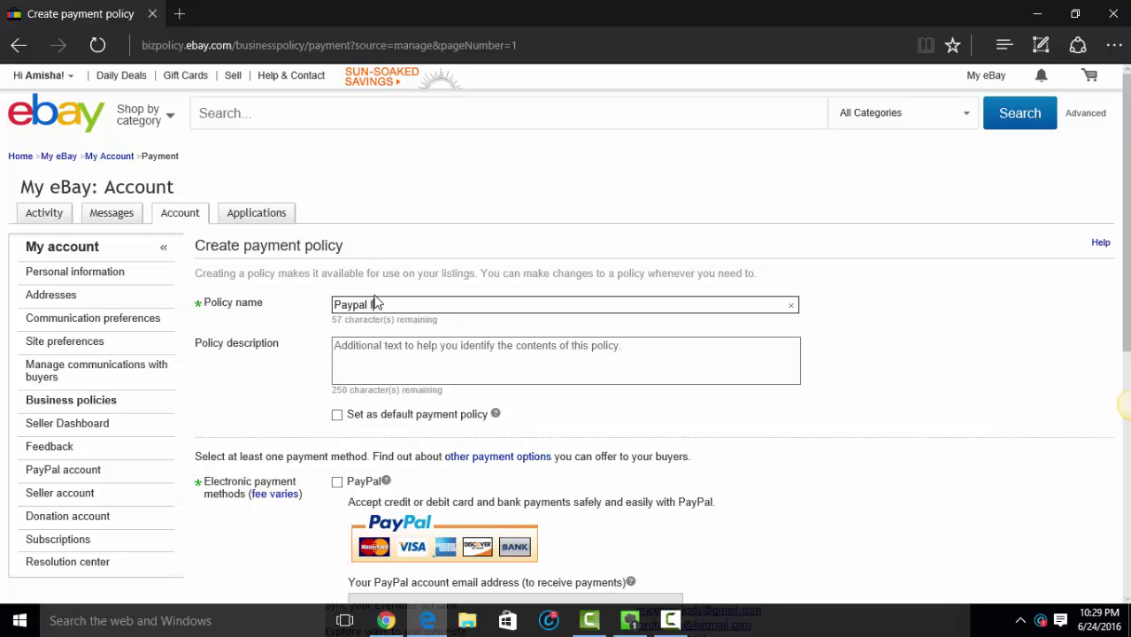
pyautogui.write('Immediate Payment')
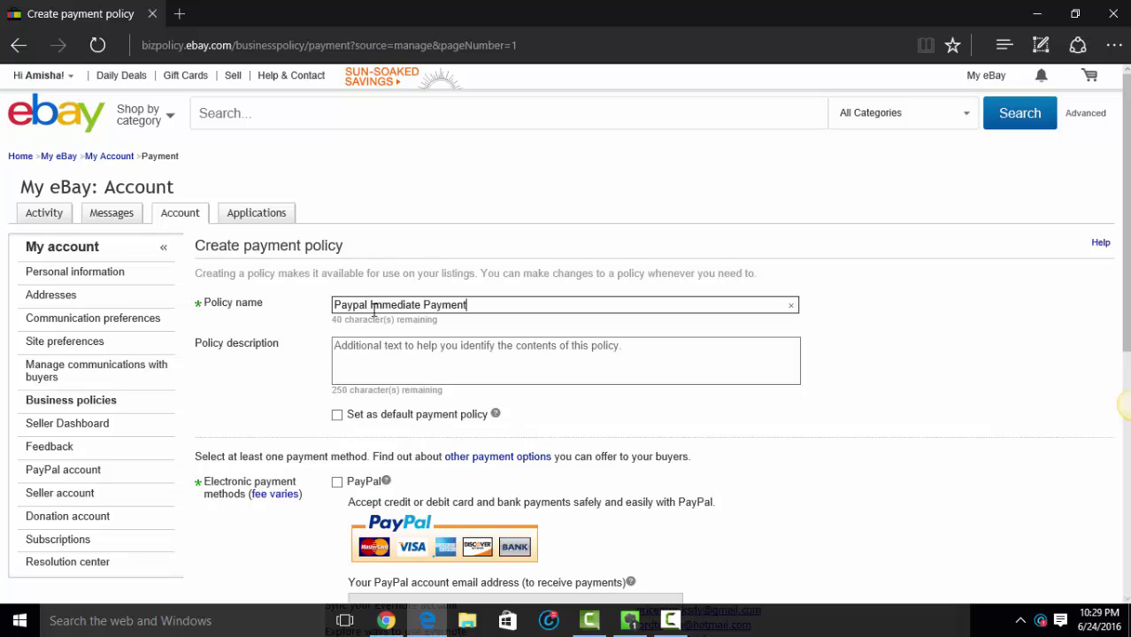
pyautogui.tripleClick(375, 304)
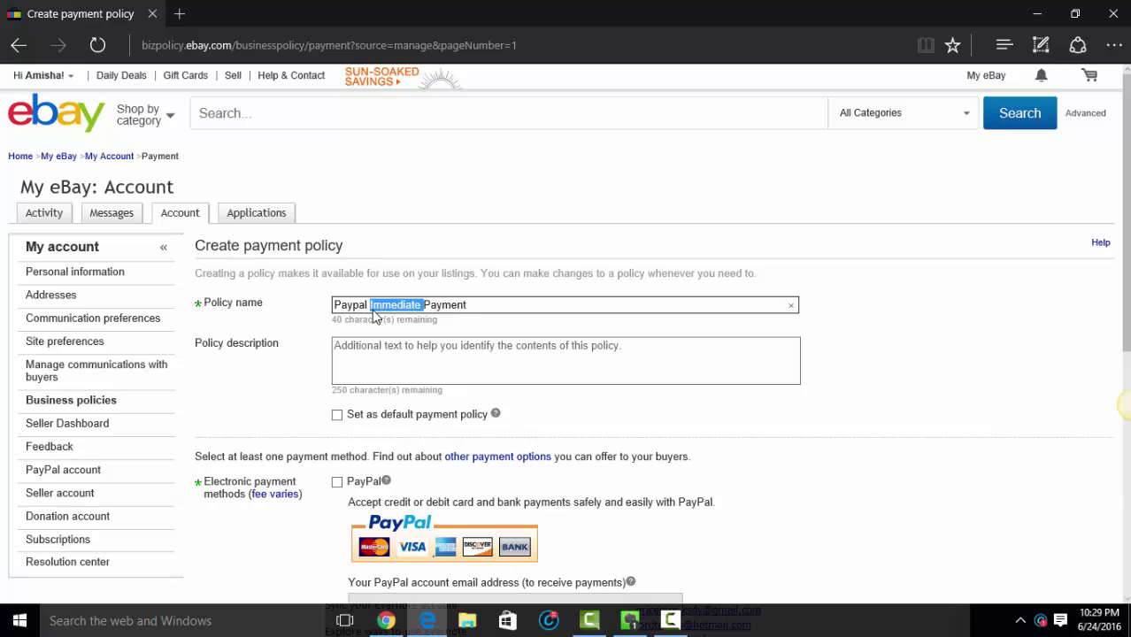
pyautogui.rightClick(374, 314)
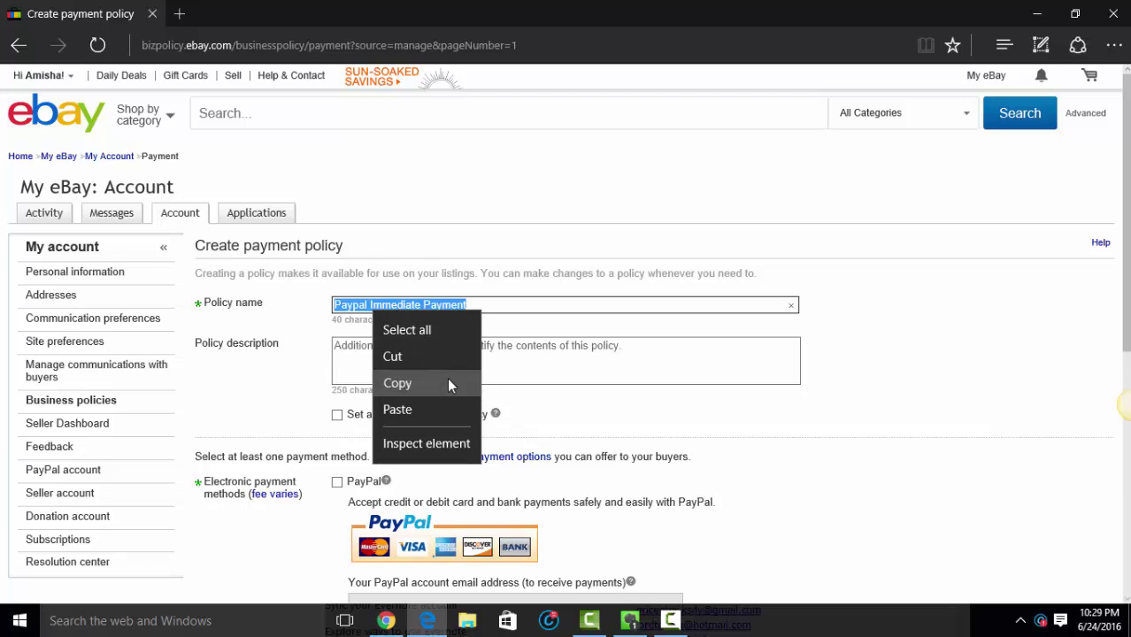
pyautogui.click(448, 383)
pyautogui.rightClick(414, 349)
pyautogui.click(436, 396)
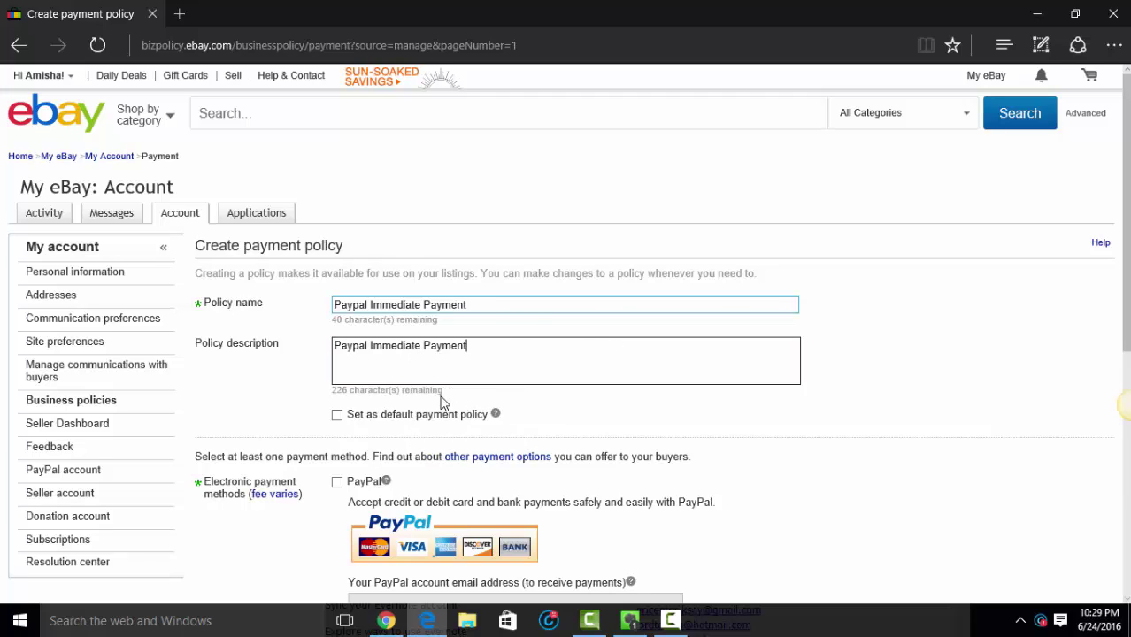
pyautogui.click(338, 416)
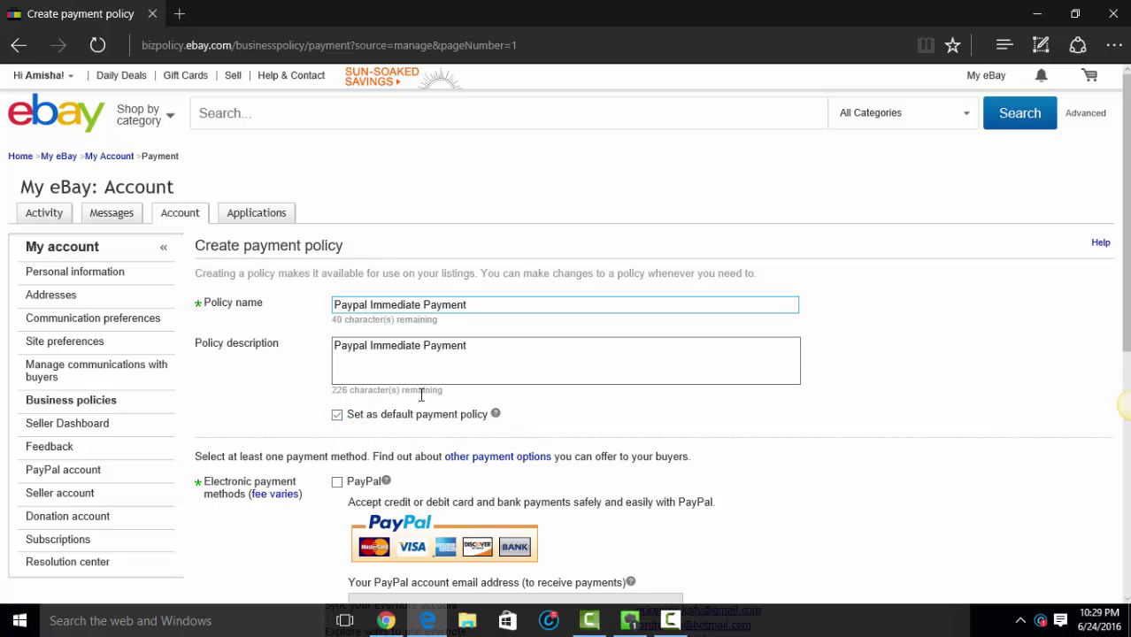
# Step: Accept PayPal with the seller's PayPal e-mail, require immediate payment, and save the policy
pyautogui.scroll(-1, 386, 413)
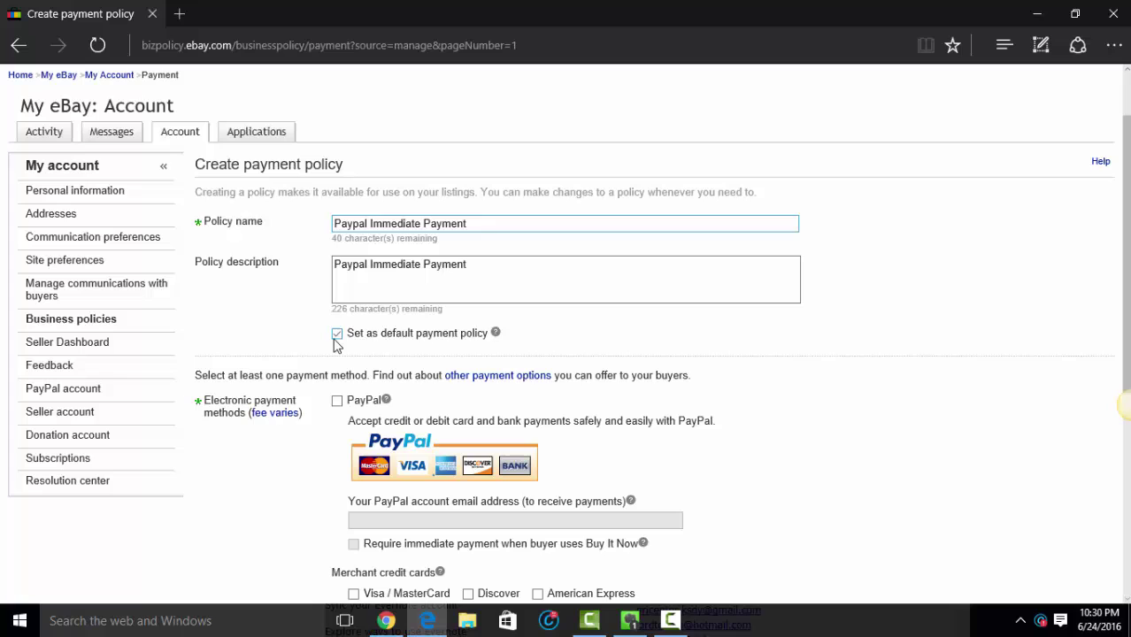
pyautogui.scroll(-1, 359, 350)
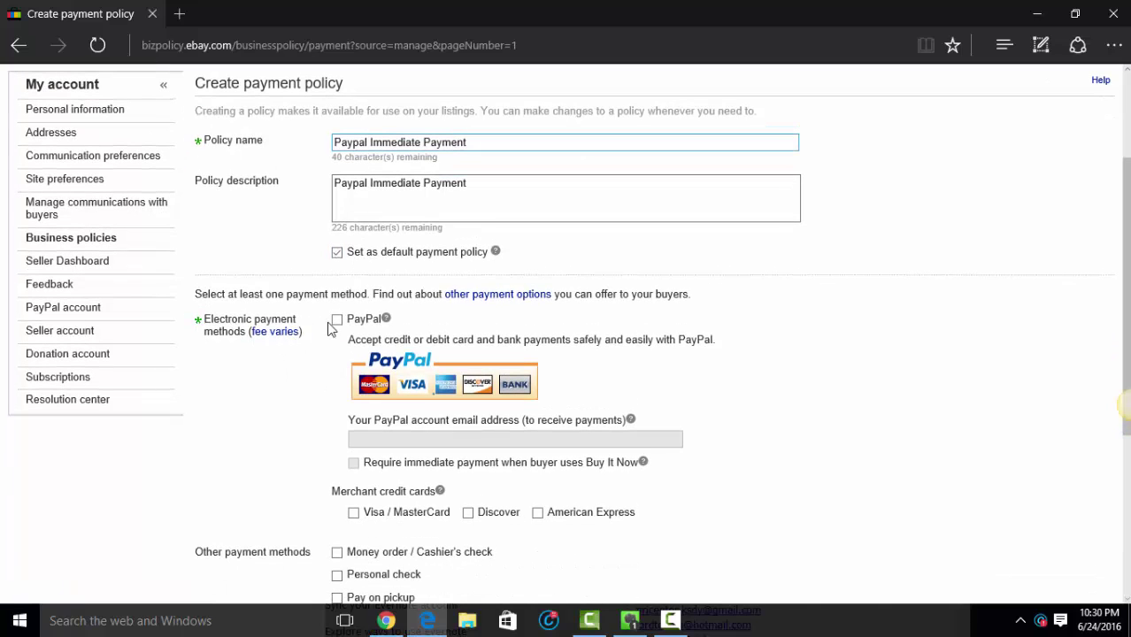
pyautogui.click(338, 320)
pyautogui.click(378, 438)
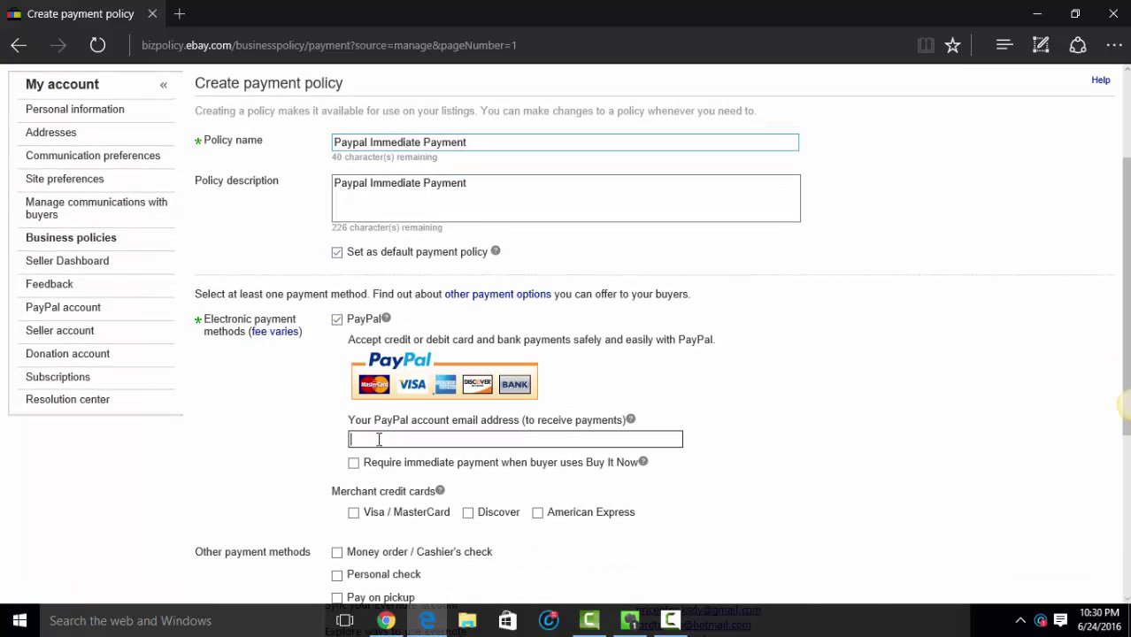
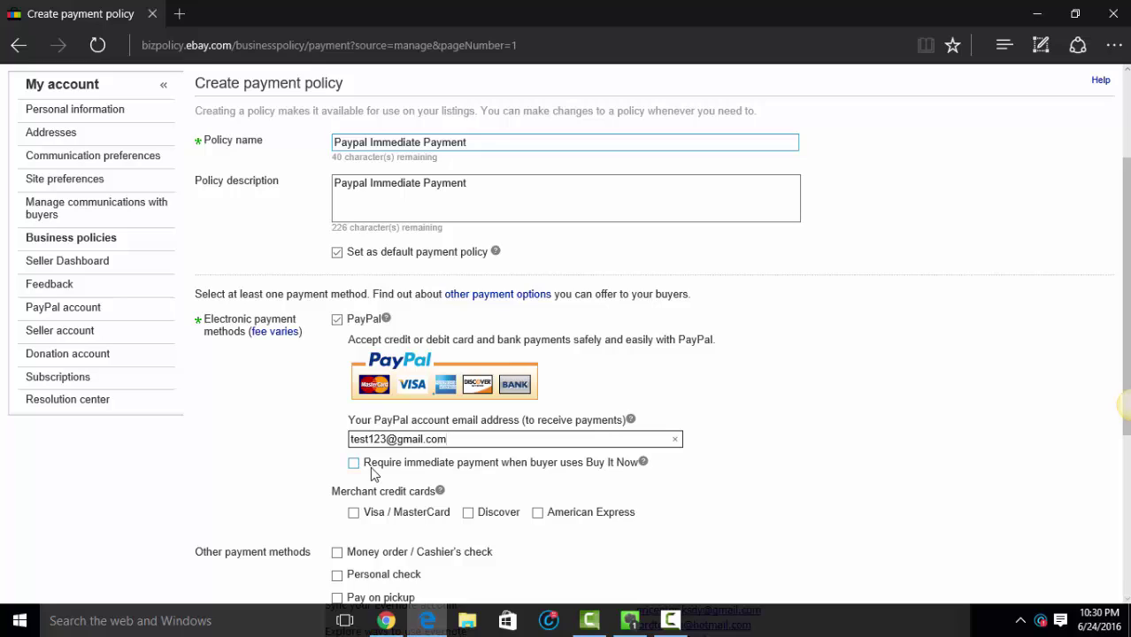
pyautogui.click(353, 464)
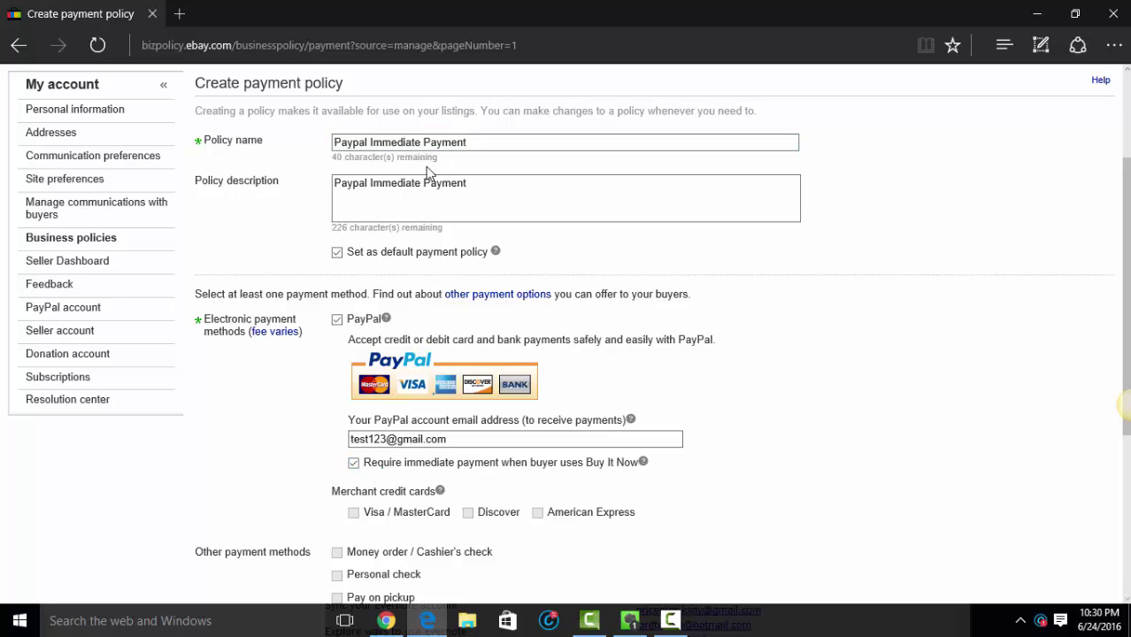
pyautogui.scroll(-4, 440, 319)
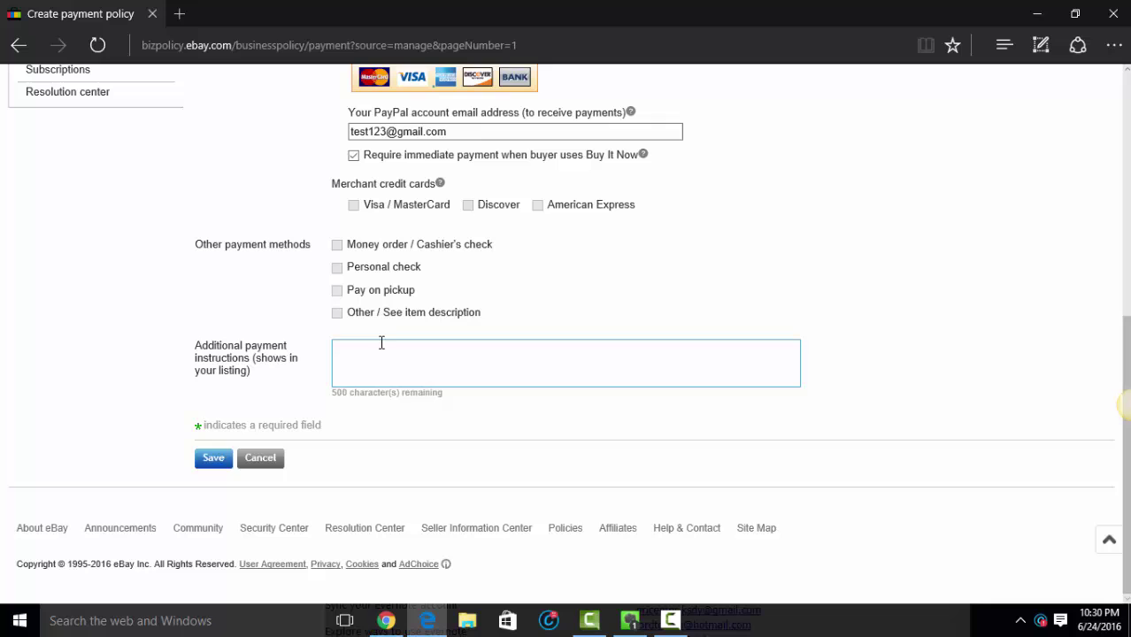
pyautogui.click(212, 459)
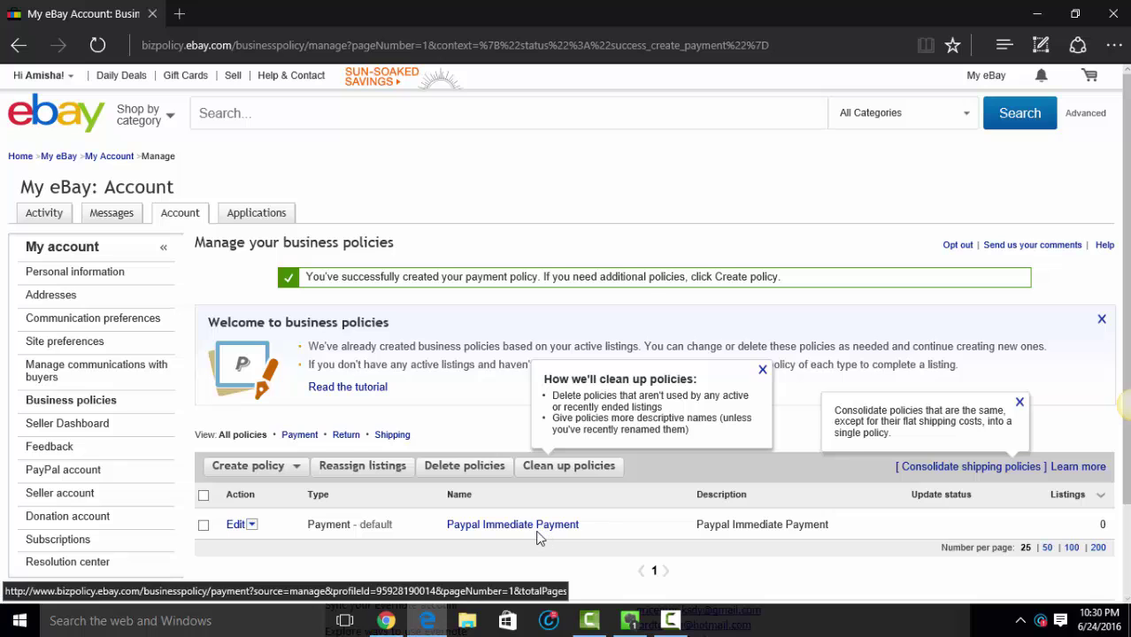
# Step: Start another payment policy named 'Paypal No Immediate Payment' and copy the name into its description
pyautogui.scroll(-2, 533, 542)
pyautogui.click(287, 391)
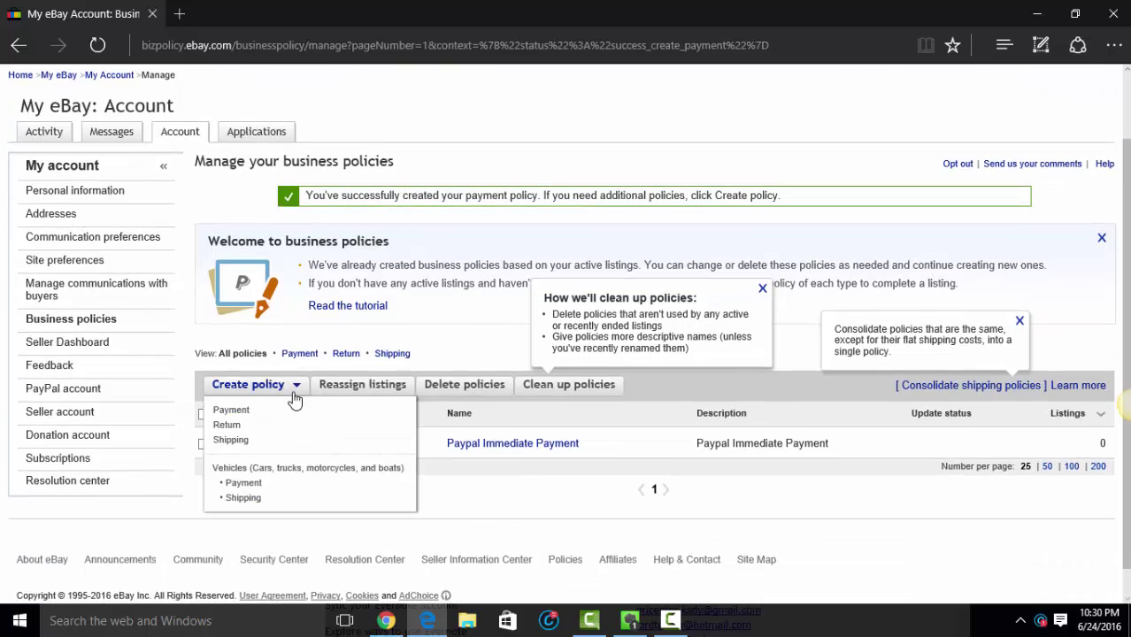
pyautogui.click(232, 410)
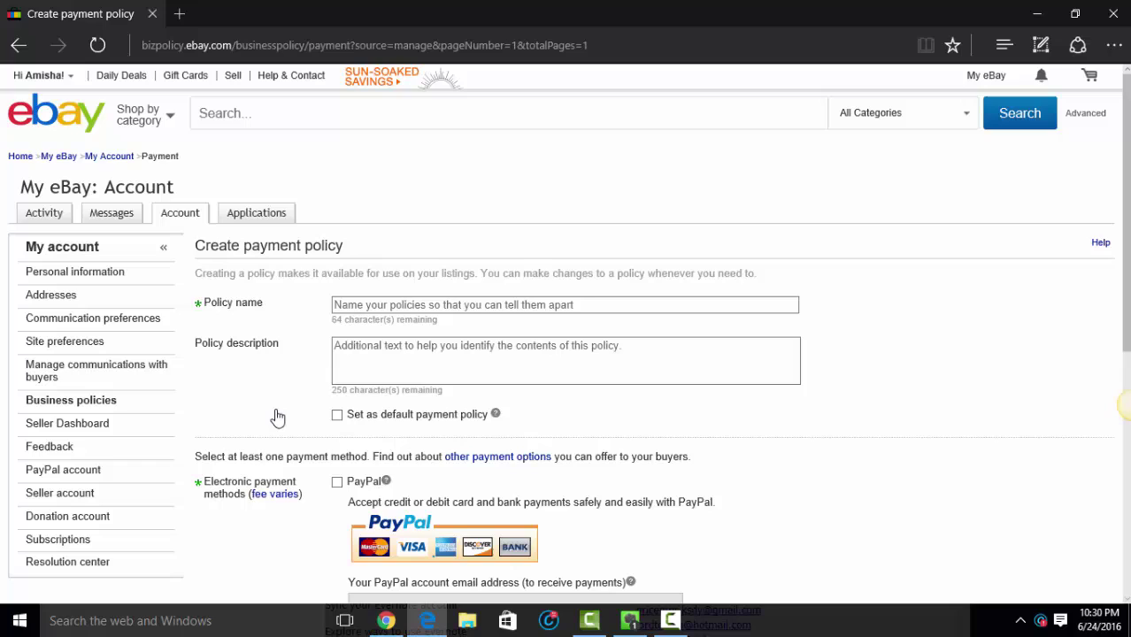
pyautogui.click(379, 306)
pyautogui.write('Paypal ')
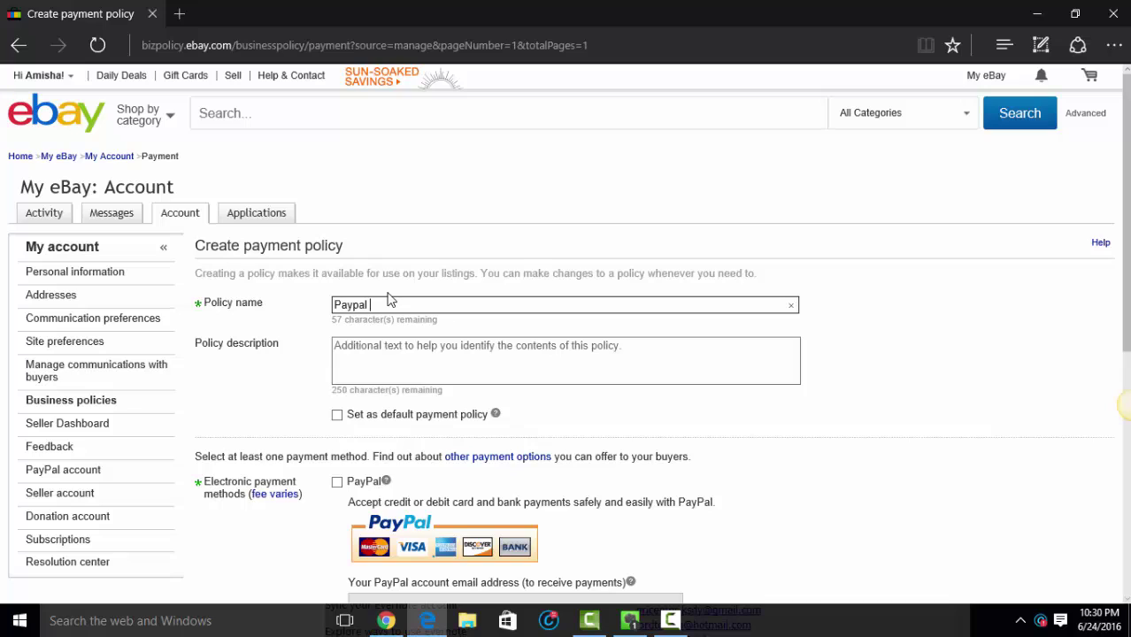
pyautogui.write('No Immediate Payment')
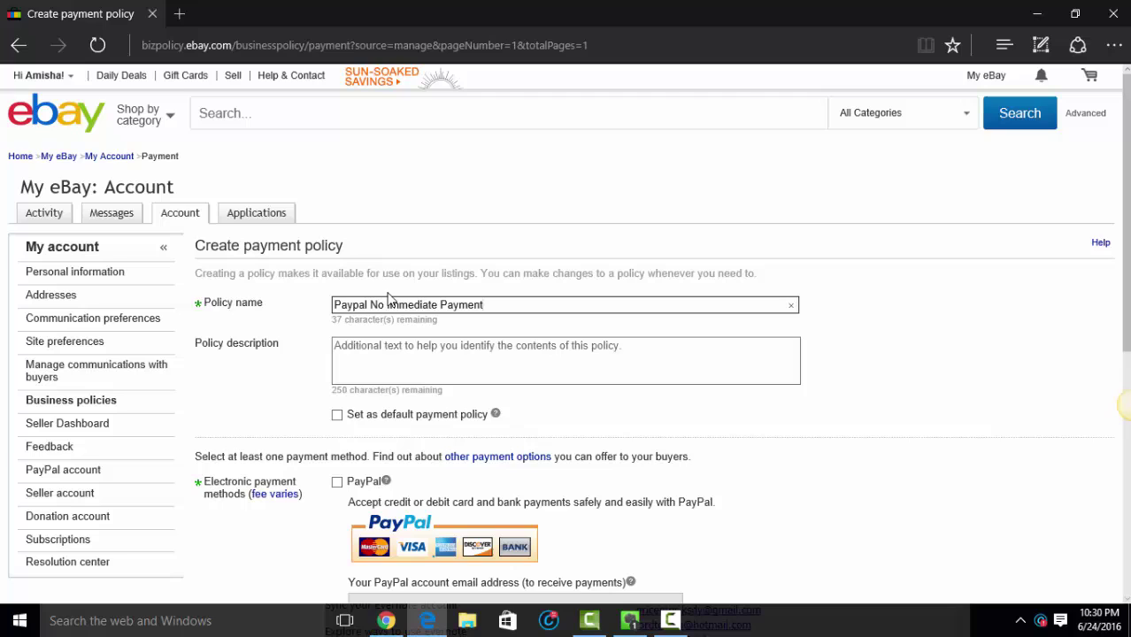
pyautogui.tripleClick(391, 305)
pyautogui.rightClick(391, 305)
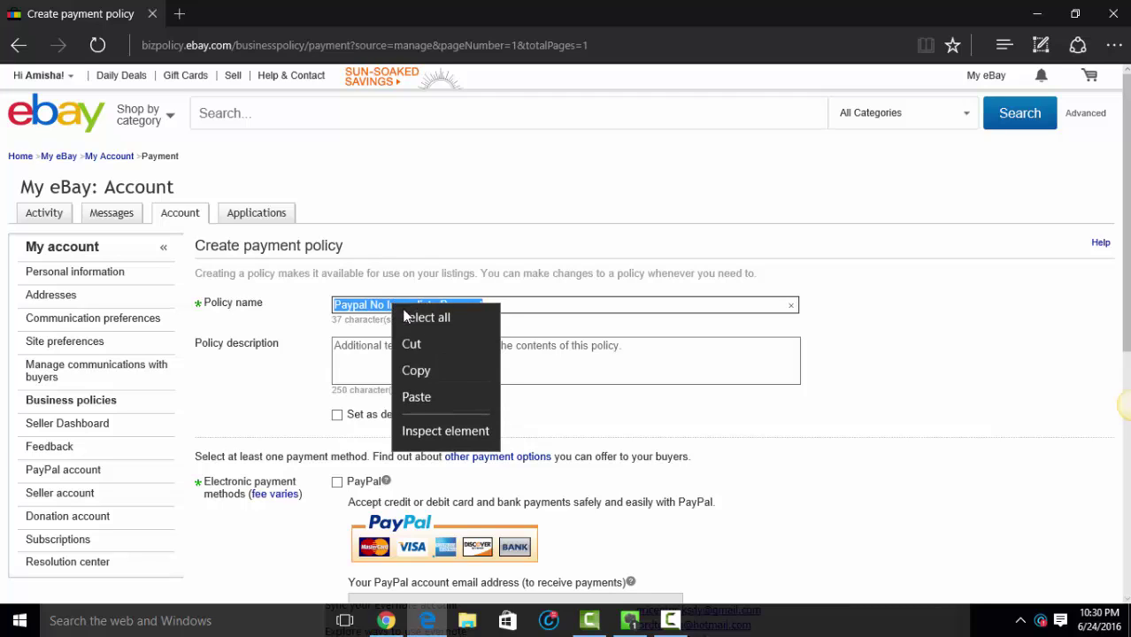
pyautogui.click(417, 370)
pyautogui.click(407, 356)
pyautogui.rightClick(407, 357)
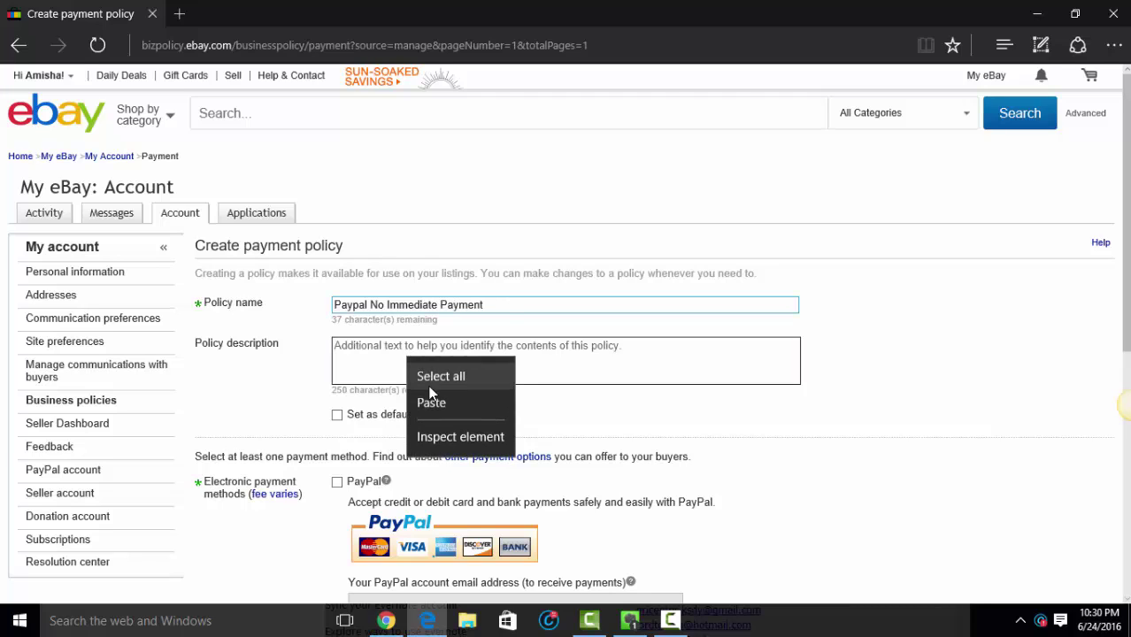
pyautogui.click(432, 403)
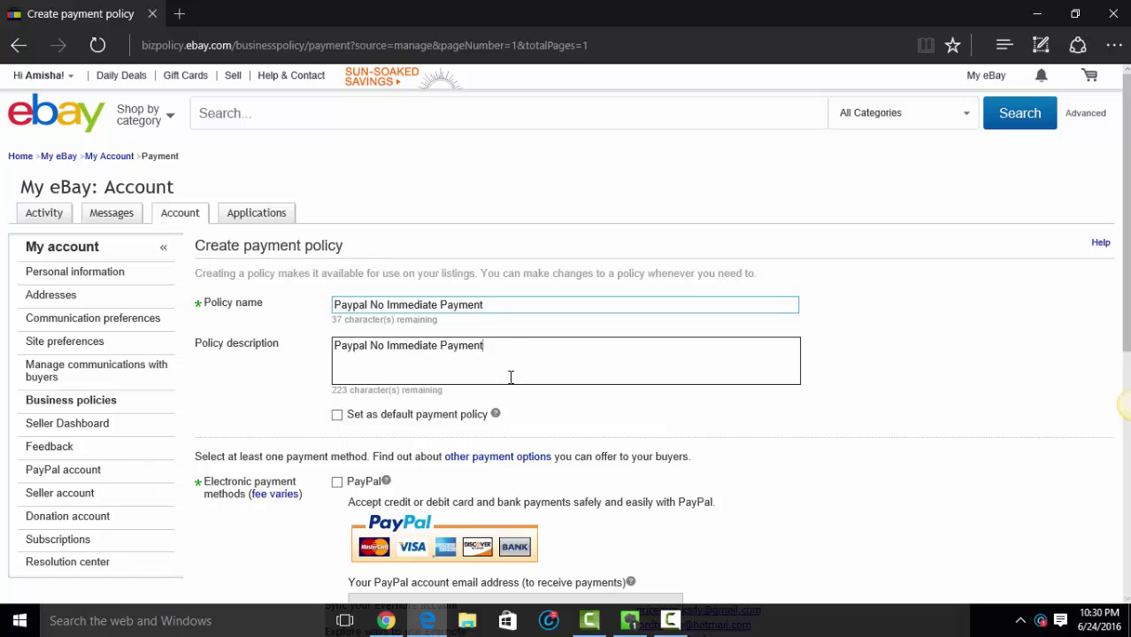
# Step: Accept PayPal, complete the seller's PayPal e-mail address, and save the policy
pyautogui.scroll(-2, 511, 377)
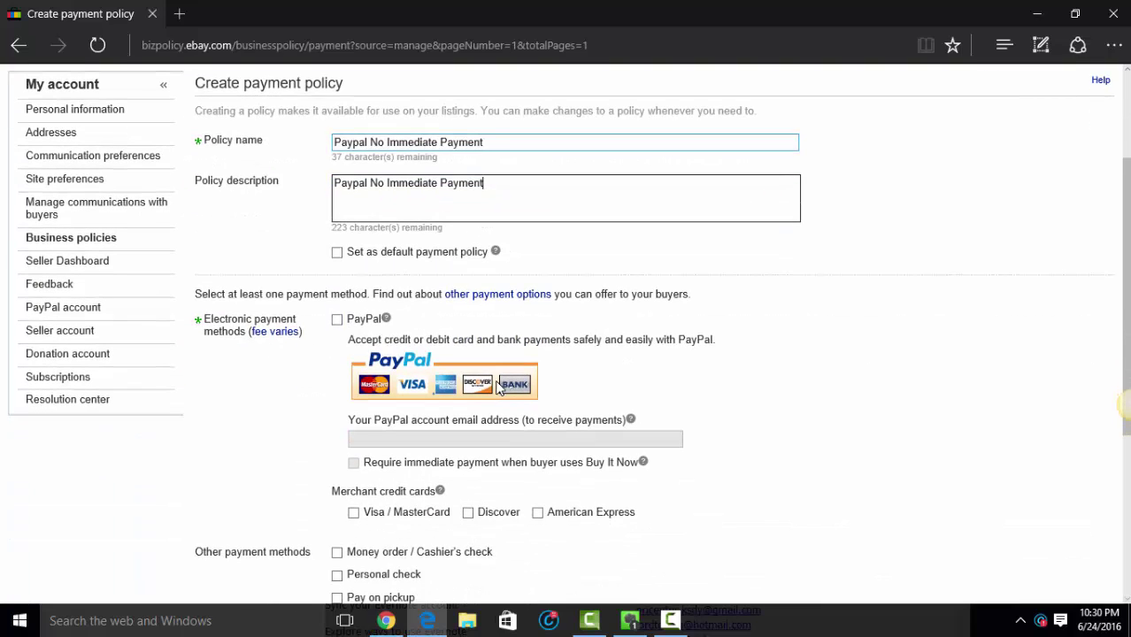
pyautogui.click(338, 320)
pyautogui.click(433, 439)
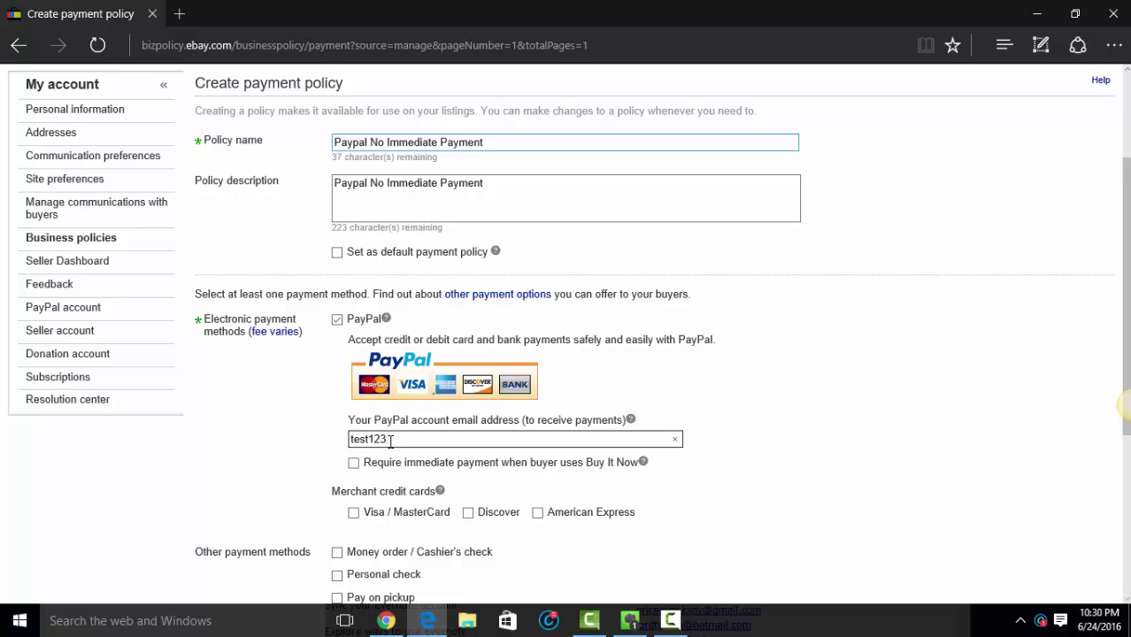
pyautogui.write('@gmail.com')
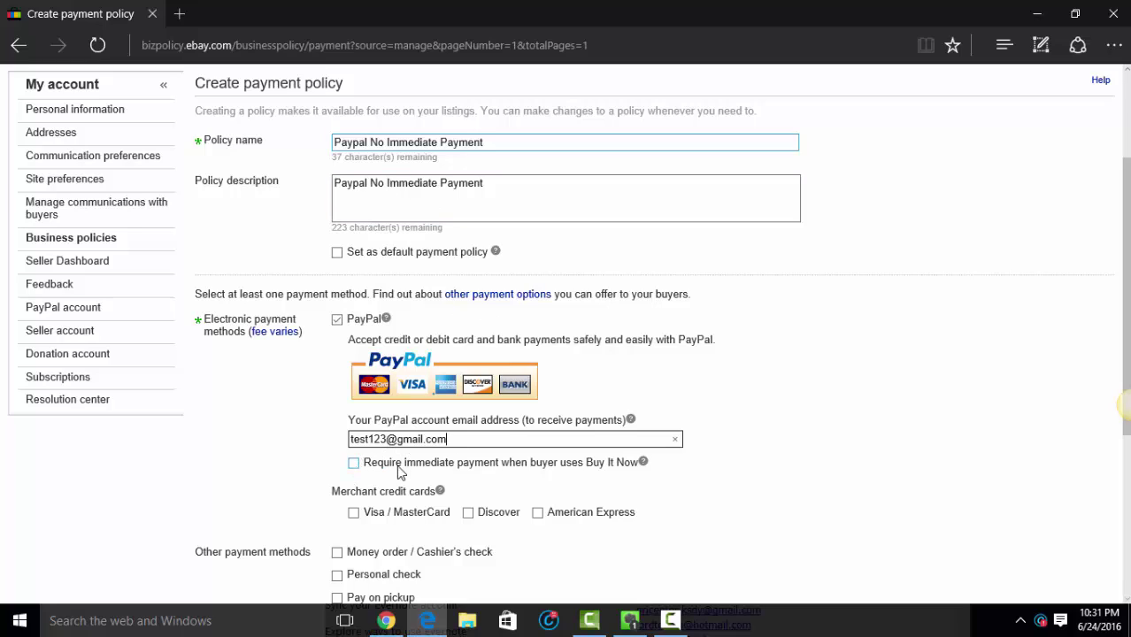
pyautogui.scroll(-3, 403, 482)
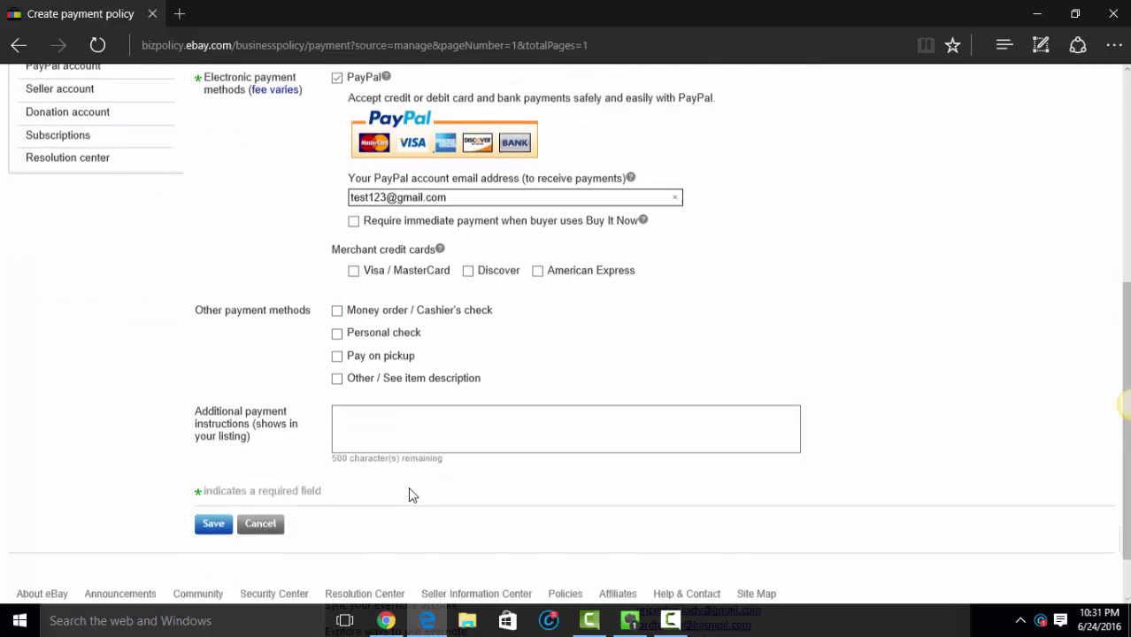
pyautogui.scroll(-1, 408, 495)
pyautogui.click(214, 523)
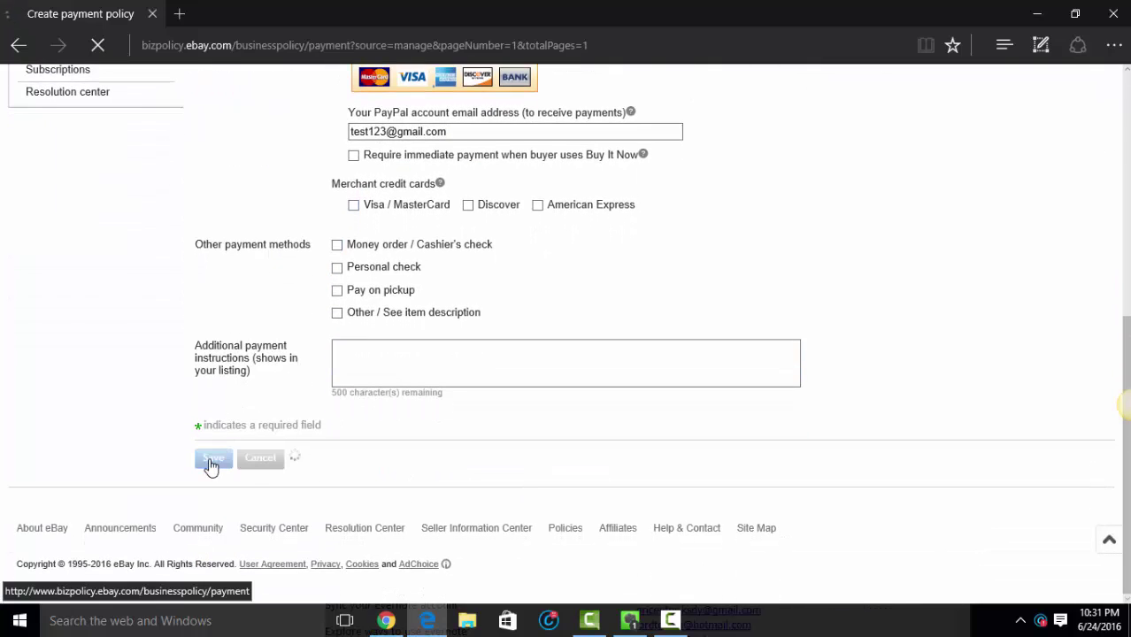
pyautogui.scroll(-1, 308, 430)
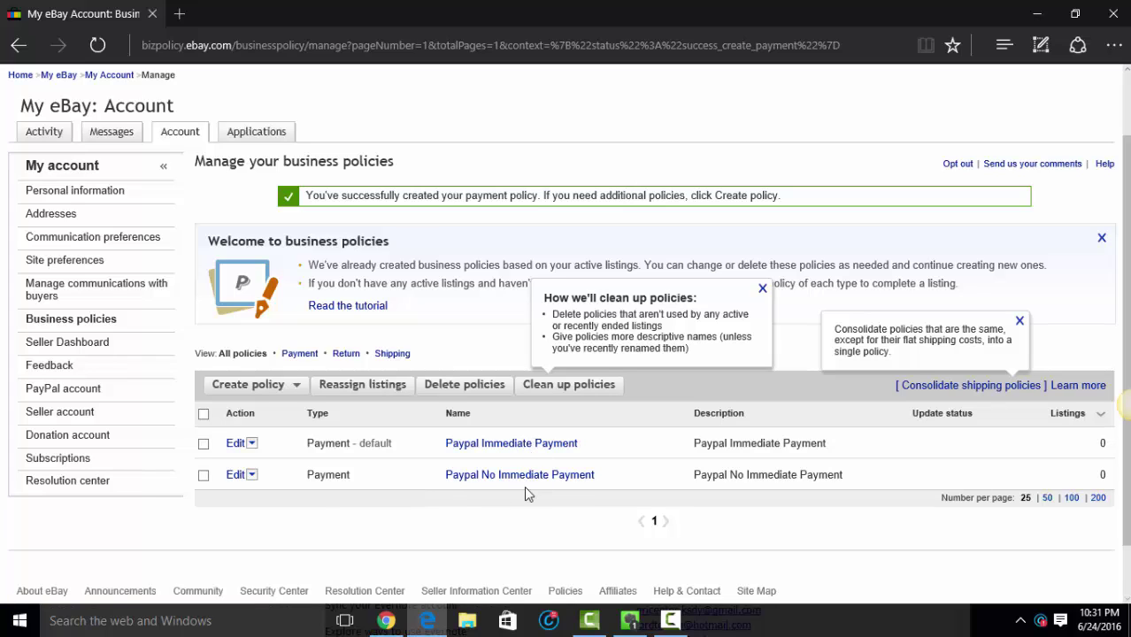
# Step: Create a return policy named 'Returns Accepted 30 Days' and paste the name as its description
pyautogui.click(300, 392)
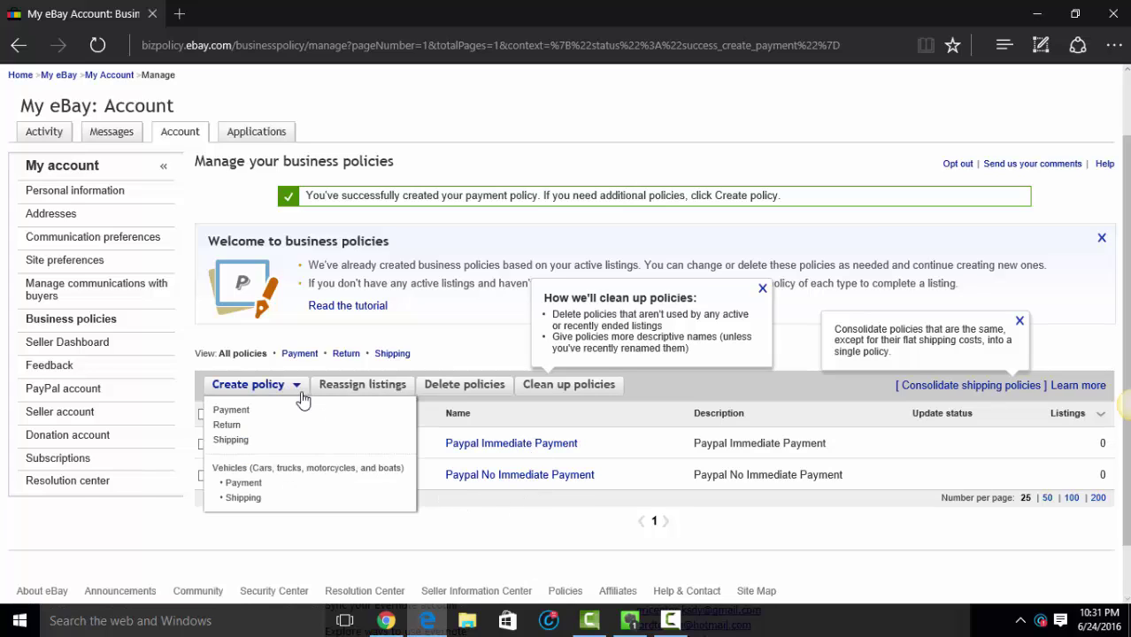
pyautogui.click(263, 432)
pyautogui.click(455, 305)
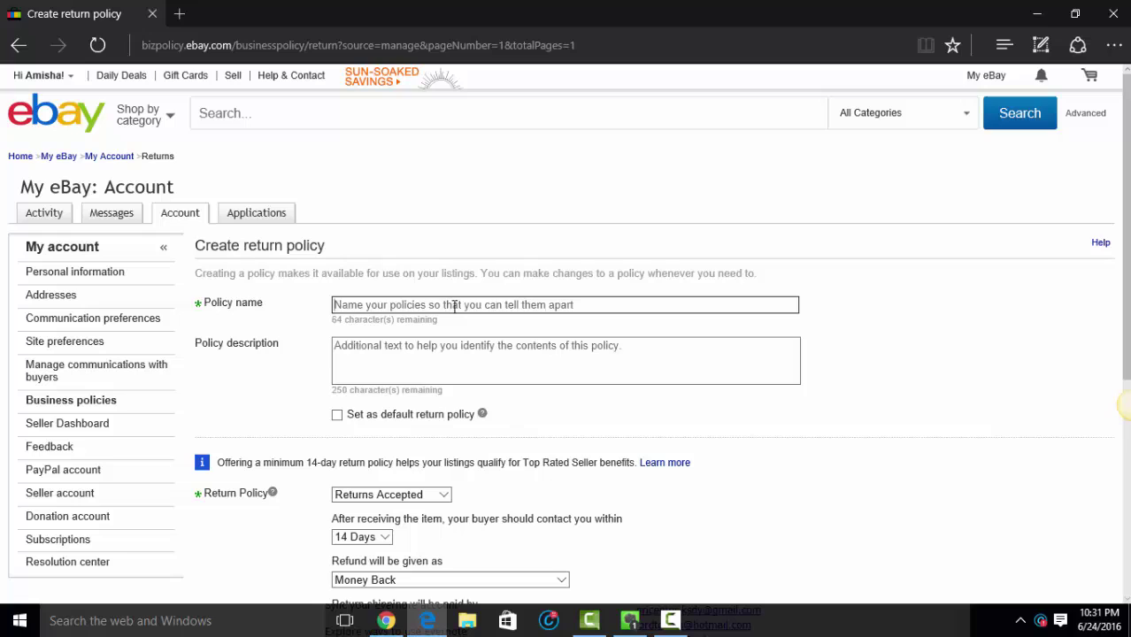
pyautogui.write('Return')
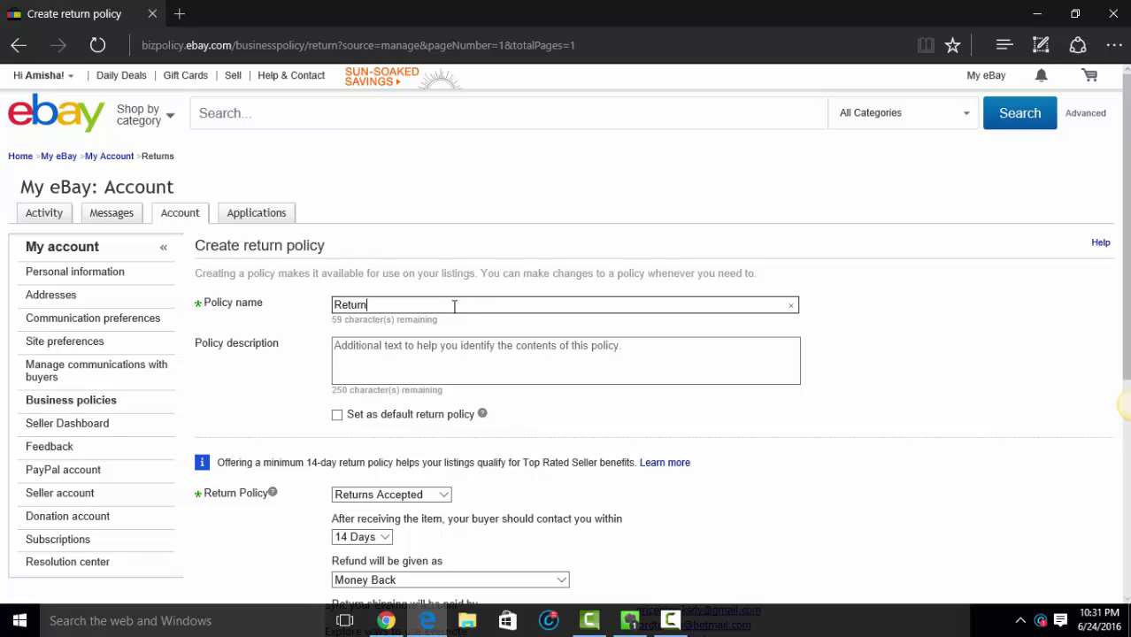
pyautogui.write('s Accepted 30 Days')
pyautogui.doubleClick(466, 307)
pyautogui.hotkey('ctrl', 'a')
pyautogui.hotkey('ctrl', 'c')
pyautogui.click(452, 352)
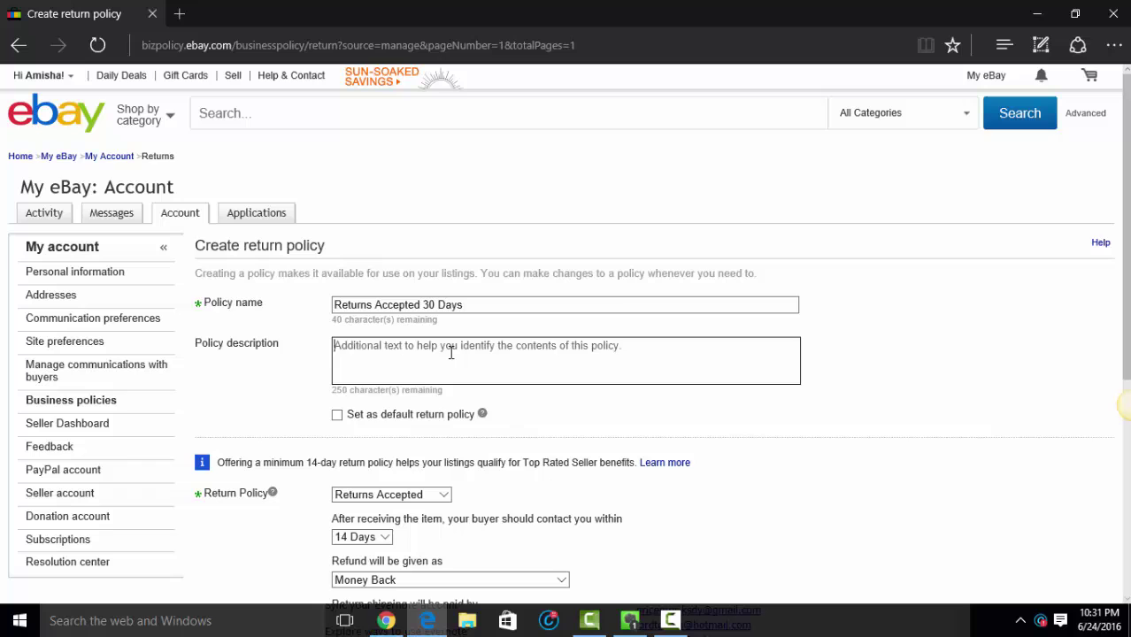
pyautogui.hotkey('ctrl', 'v')
# Step: Set Returns Accepted, a 30 Days window, Money Back refunds and a 15% restocking fee
pyautogui.scroll(-2, 447, 396)
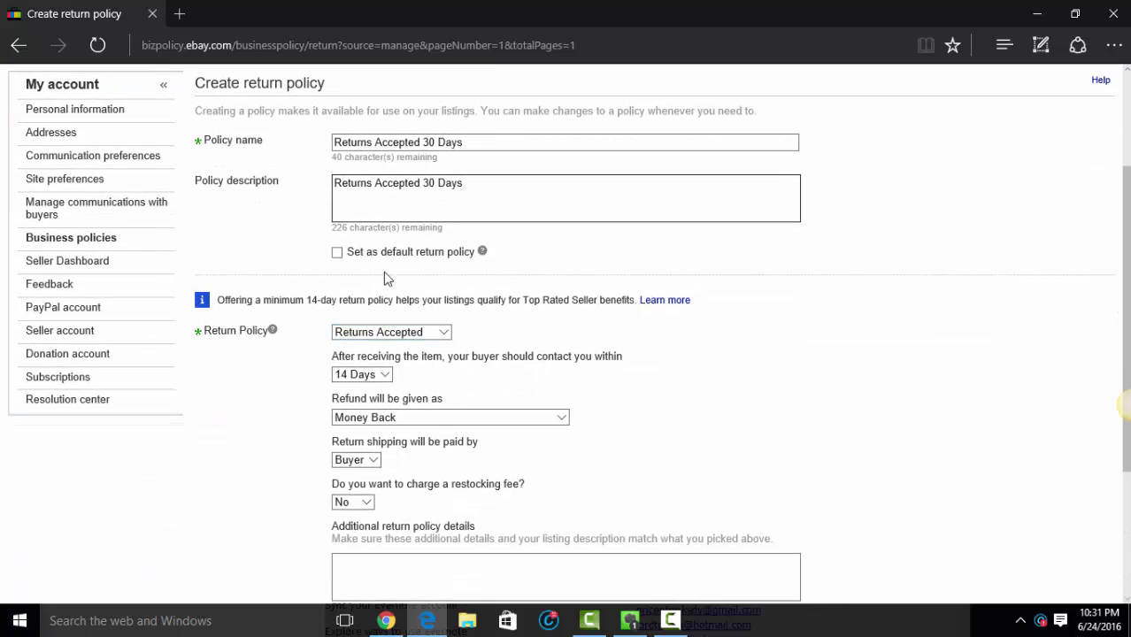
pyautogui.click(343, 255)
pyautogui.click(343, 255)
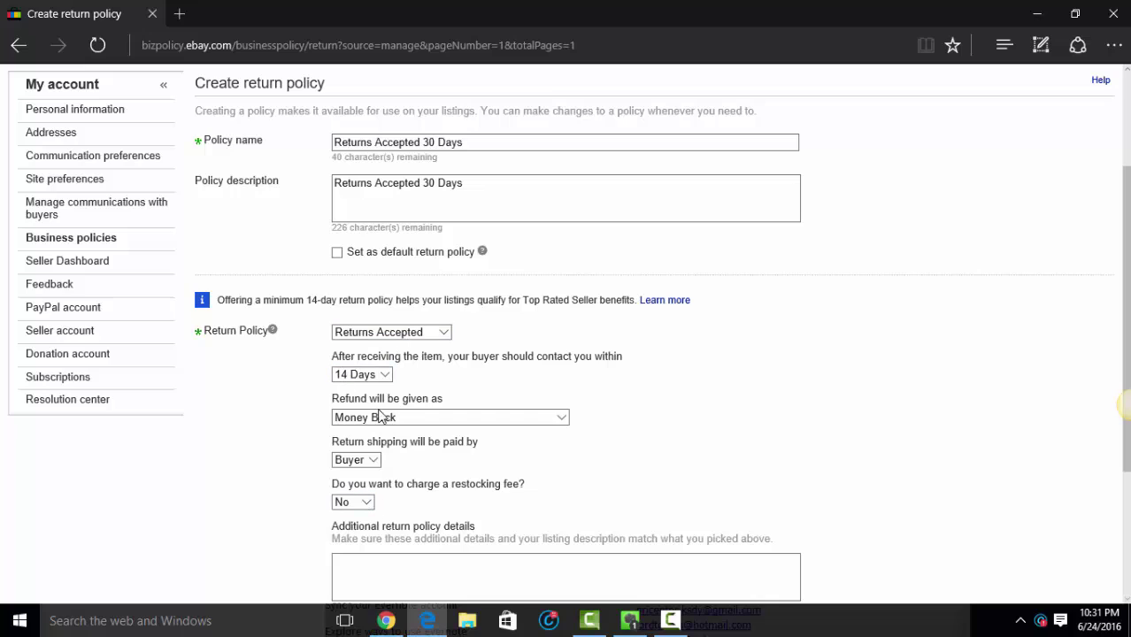
pyautogui.click(418, 336)
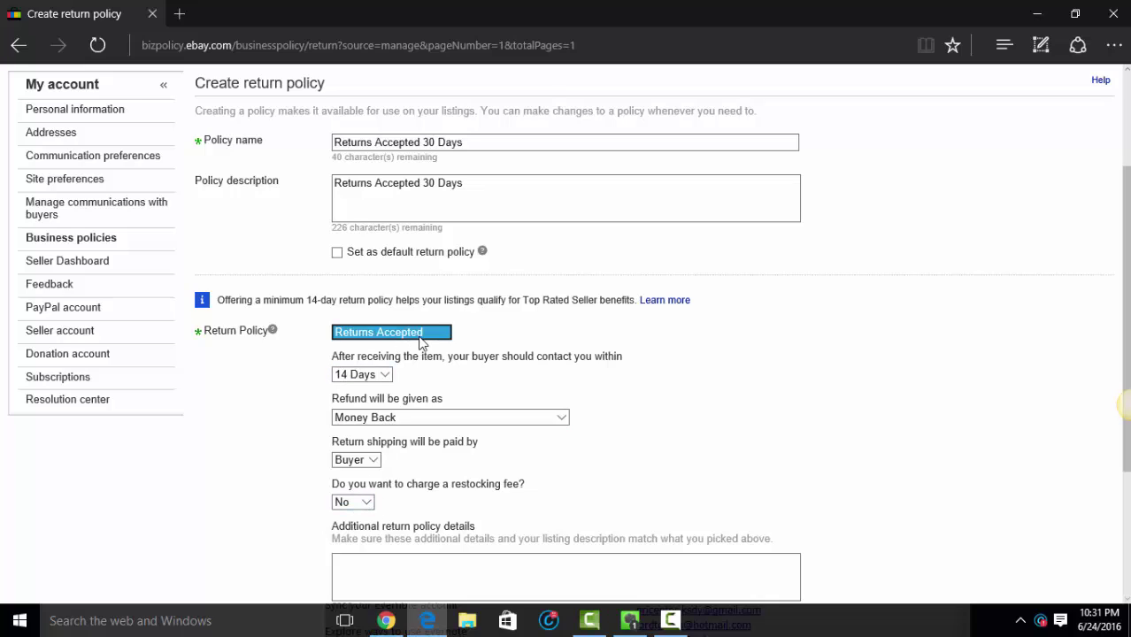
pyautogui.click(394, 332)
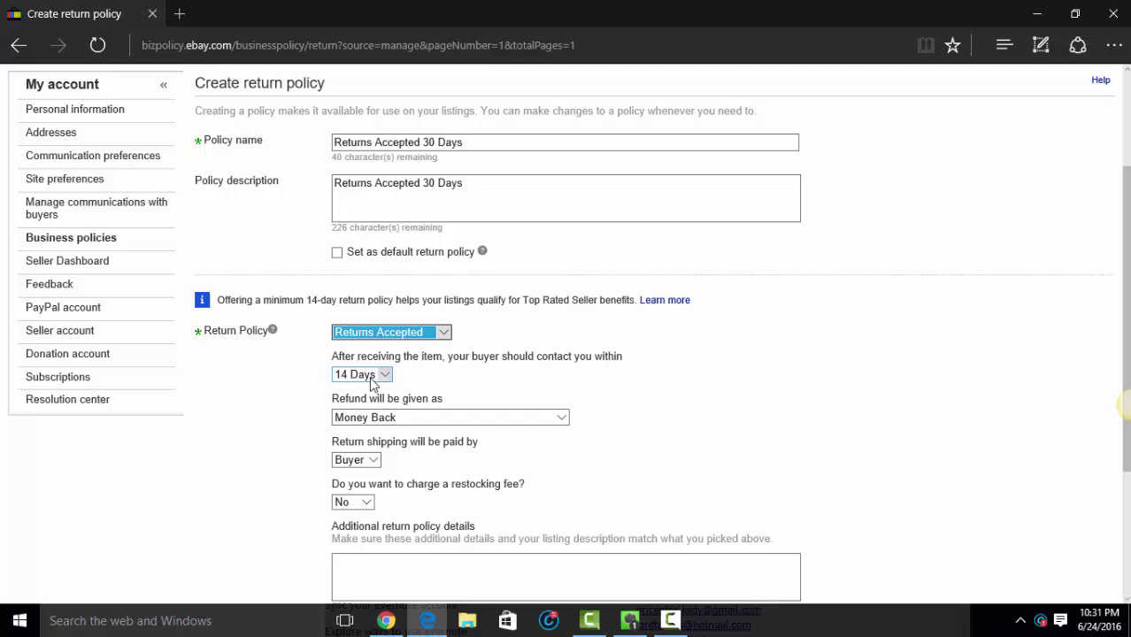
pyautogui.click(370, 375)
pyautogui.click(358, 388)
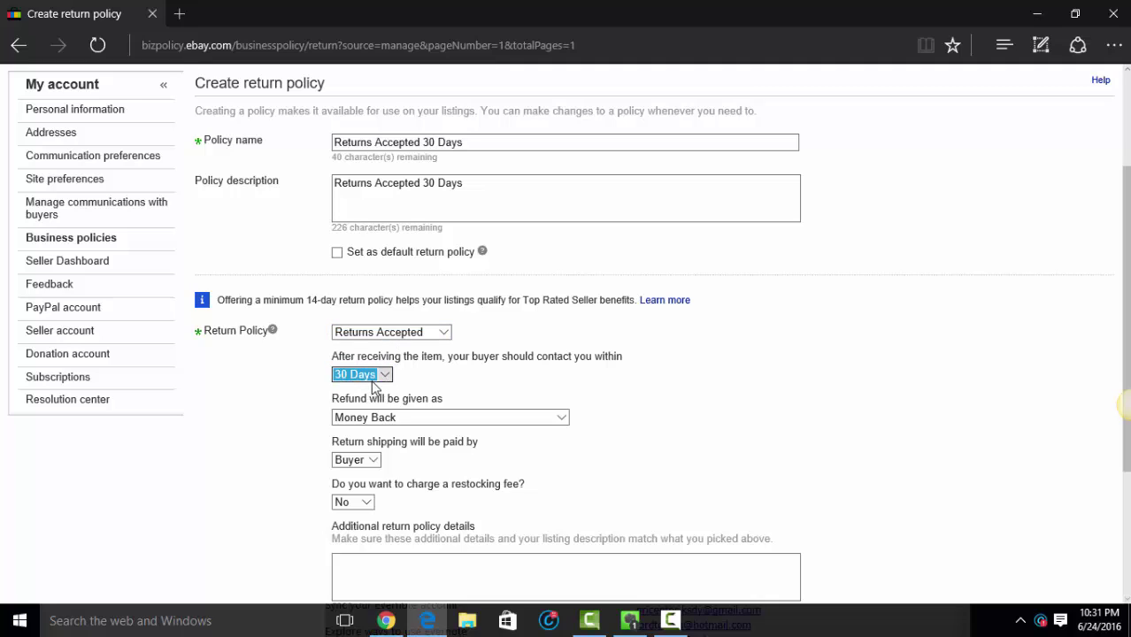
pyautogui.click(379, 419)
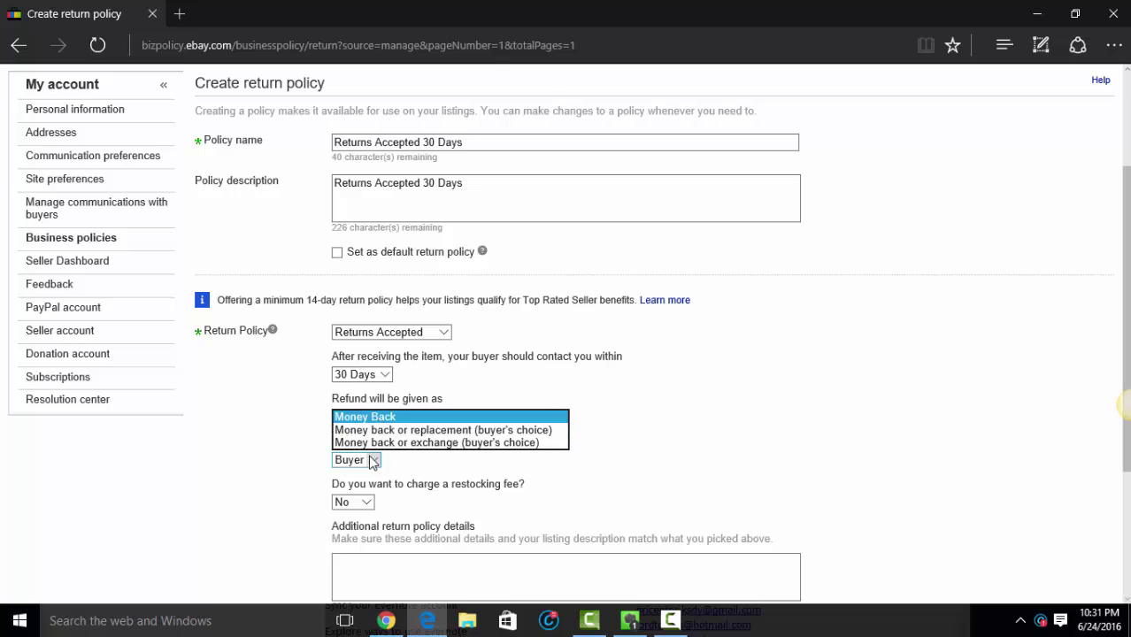
pyautogui.click(354, 417)
pyautogui.scroll(-1, 619, 399)
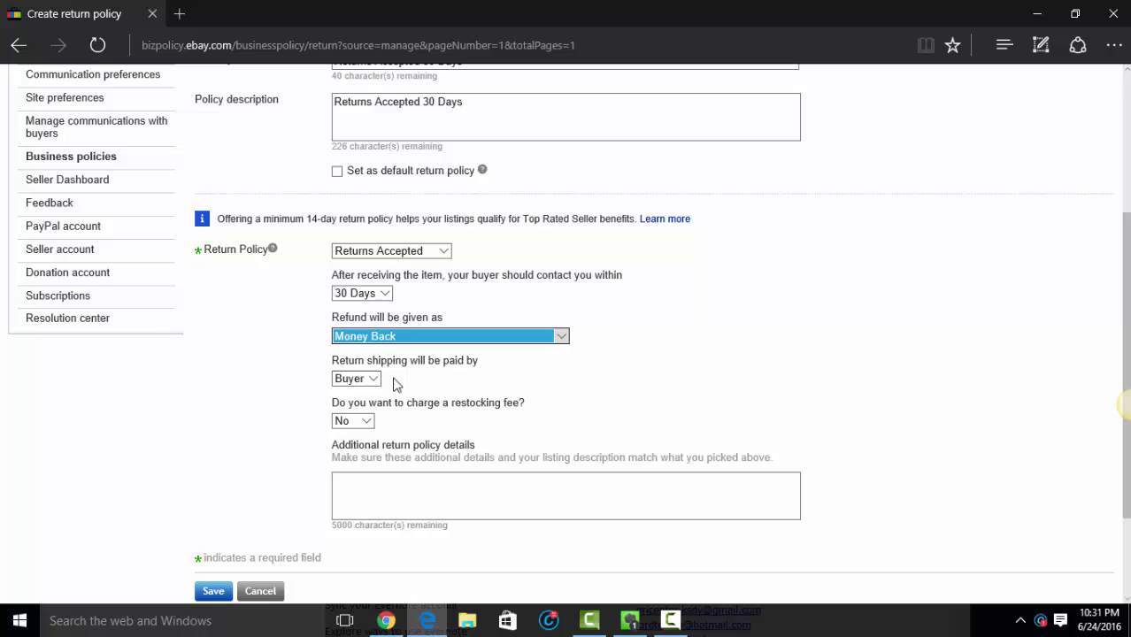
pyautogui.click(365, 423)
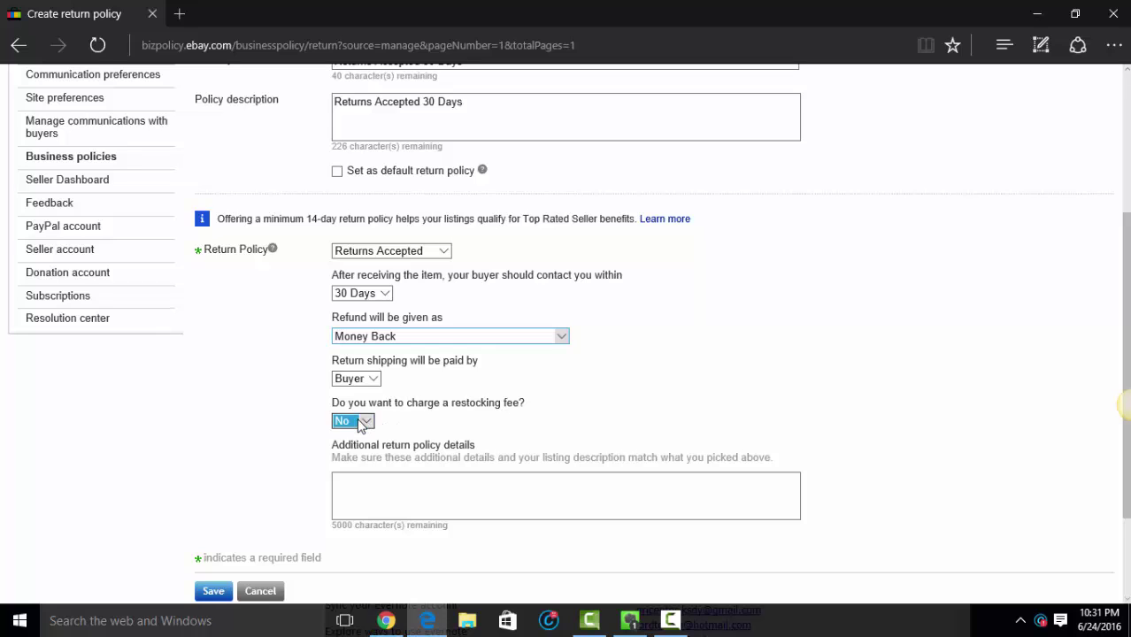
pyautogui.click(353, 445)
pyautogui.scroll(-1, 550, 432)
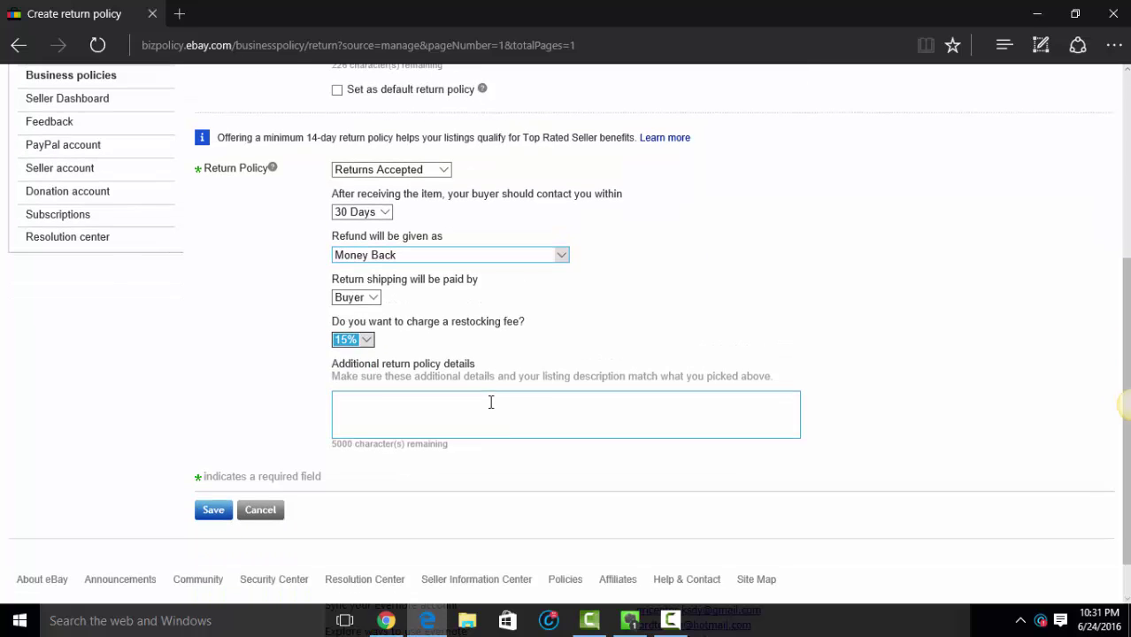
pyautogui.click(489, 400)
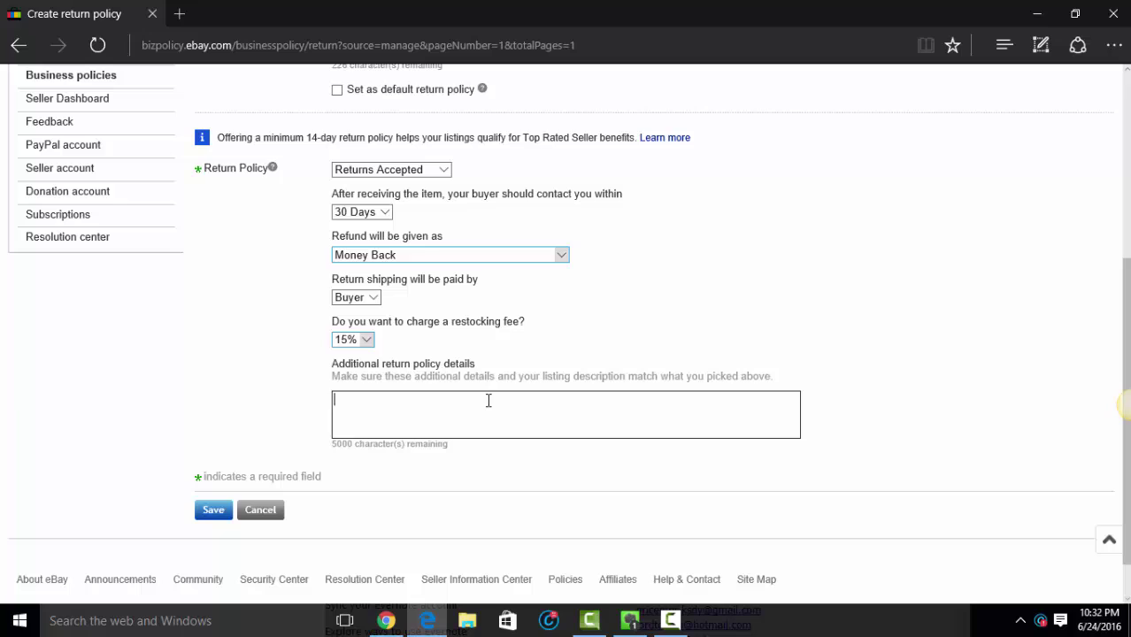
# Step: Enter the new, unused, original-packaging, buyer-paid shipping and 15% fee conditions, then save the return policy
pyautogui.write('Items must be return')
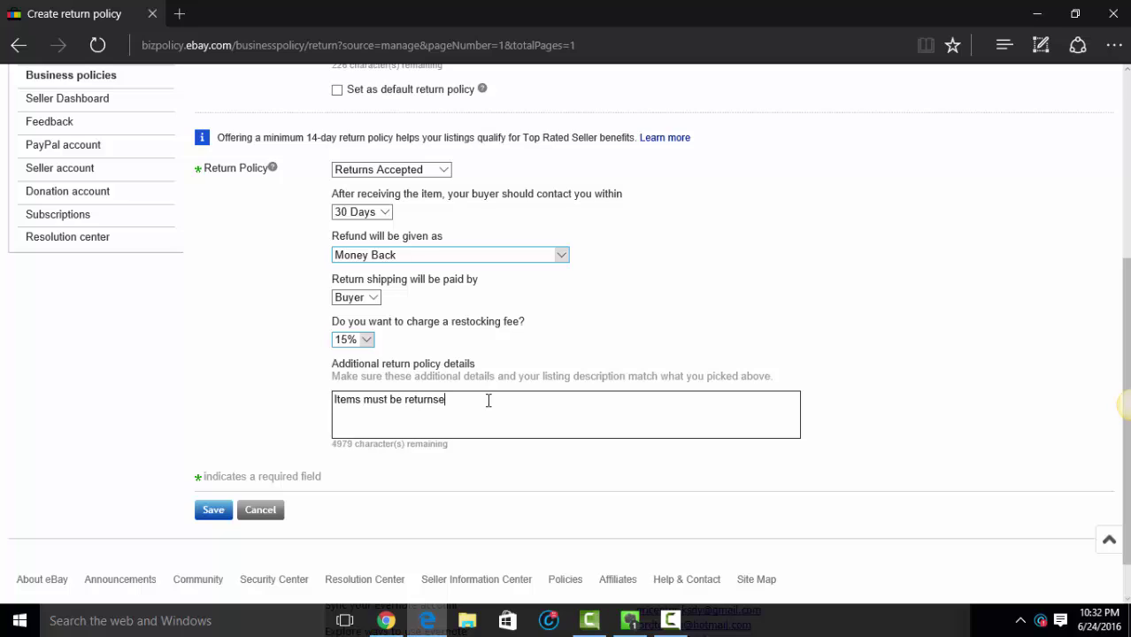
pyautogui.write('ed in new, unused condition wi')
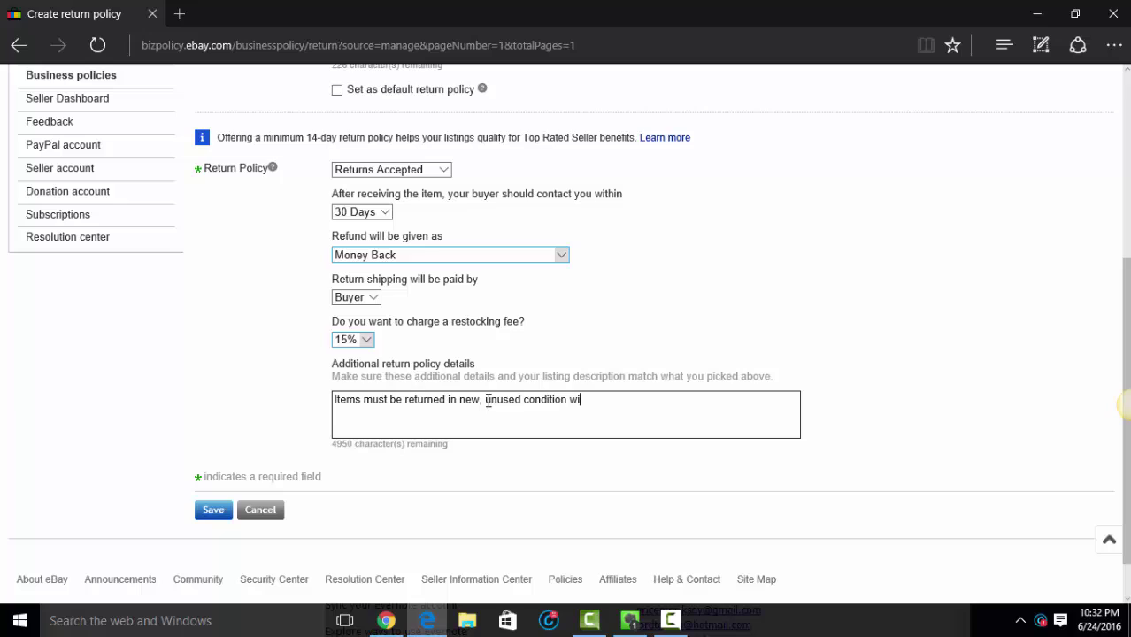
pyautogui.write('th all original packaging and packing mat')
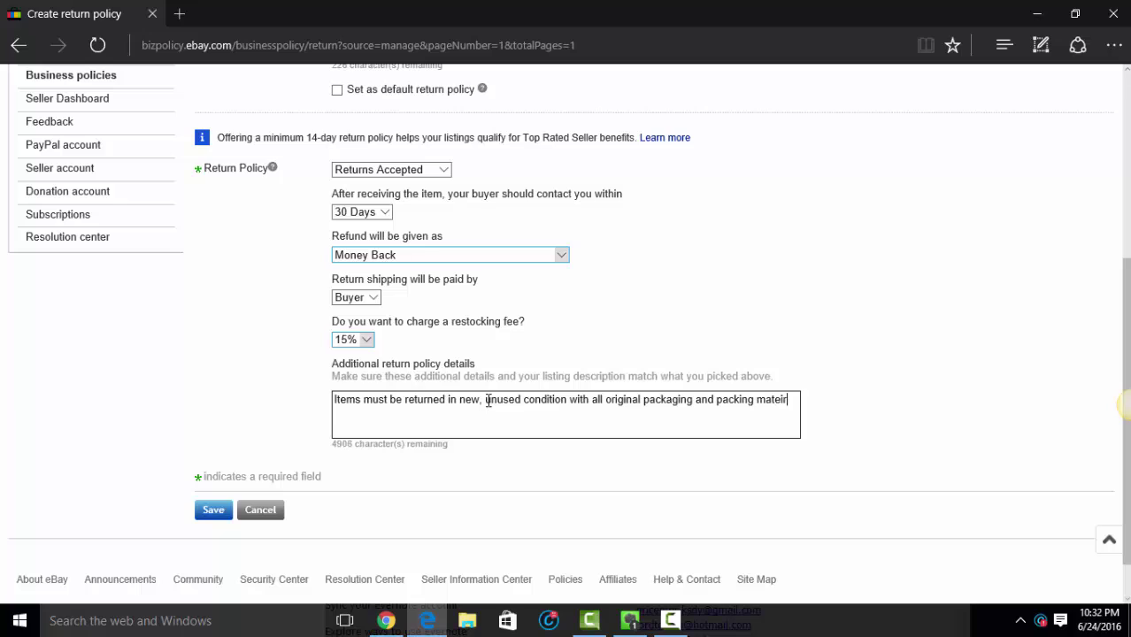
pyautogui.write('erials.  Buyer ')
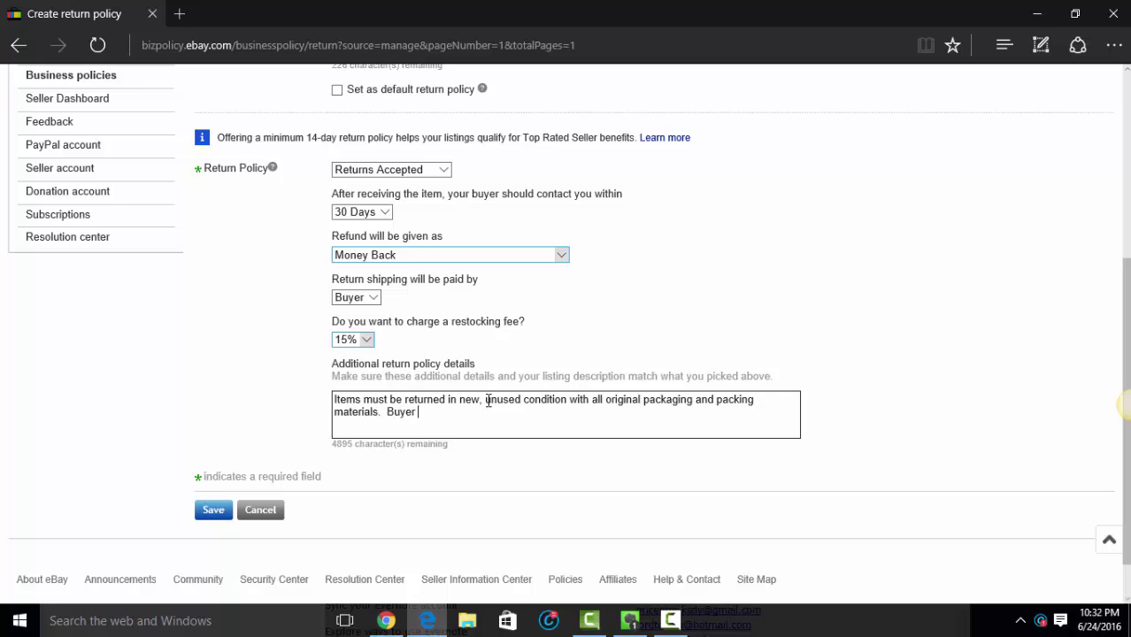
pyautogui.write('payereturns shipping and 15')
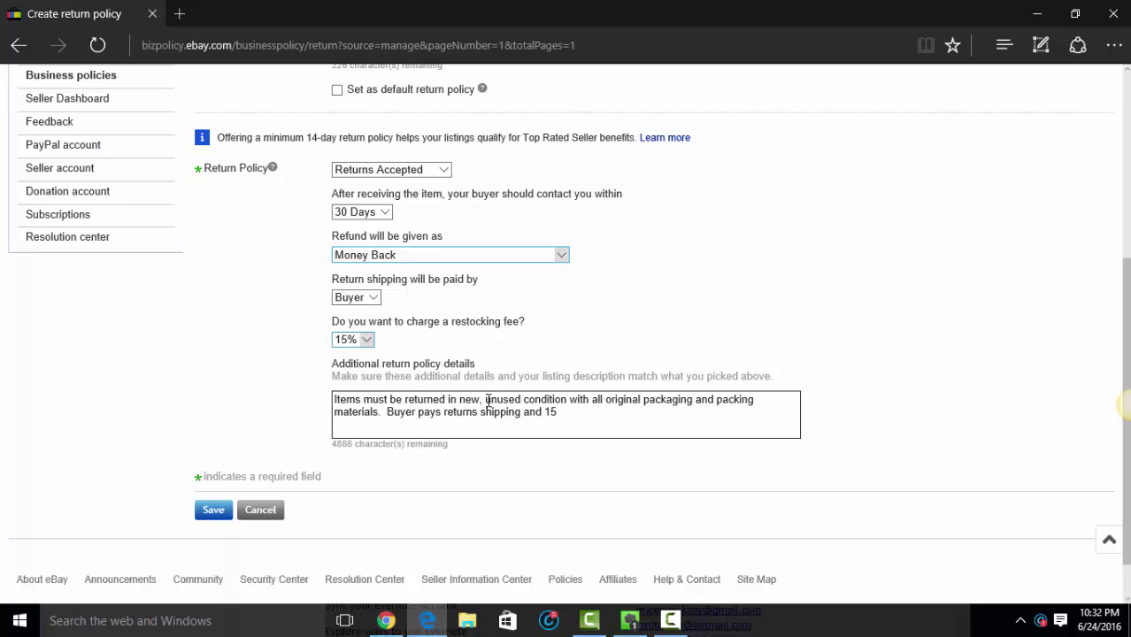
pyautogui.write('% restocking fee applies.')
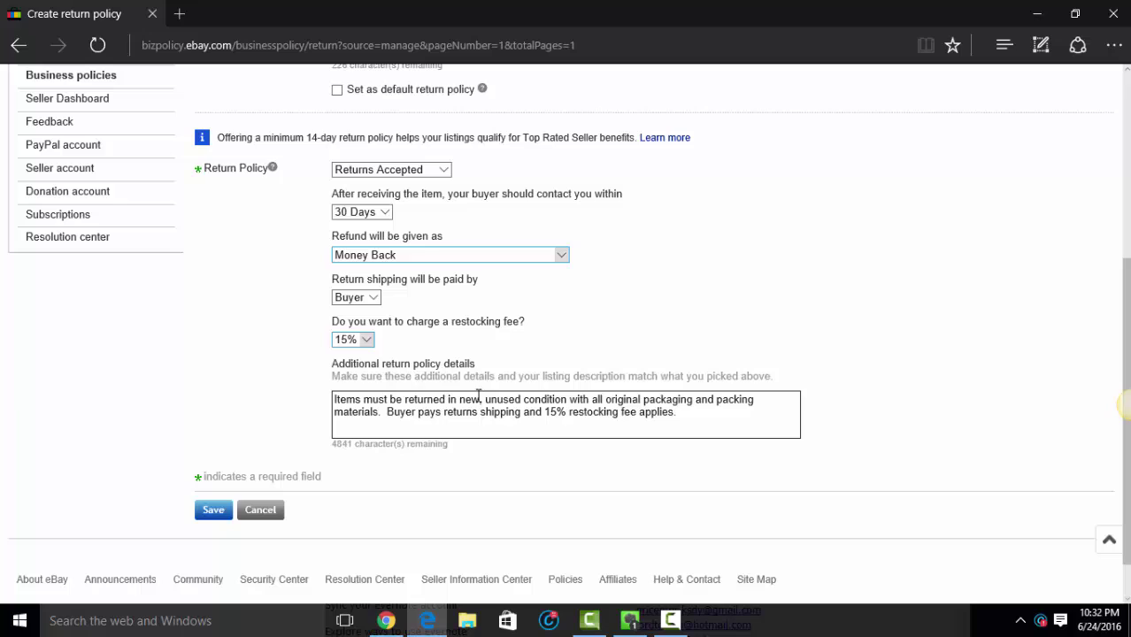
pyautogui.click(211, 510)
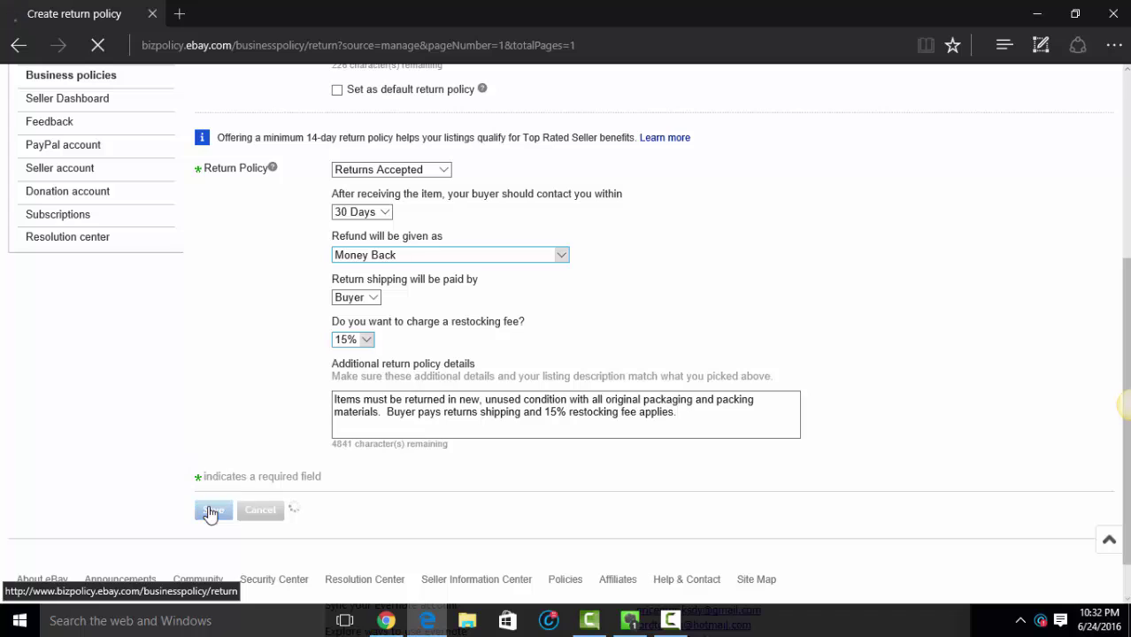
# Step: Choose Return from the Create policy list to start a second return policy
pyautogui.scroll(-3, 212, 492)
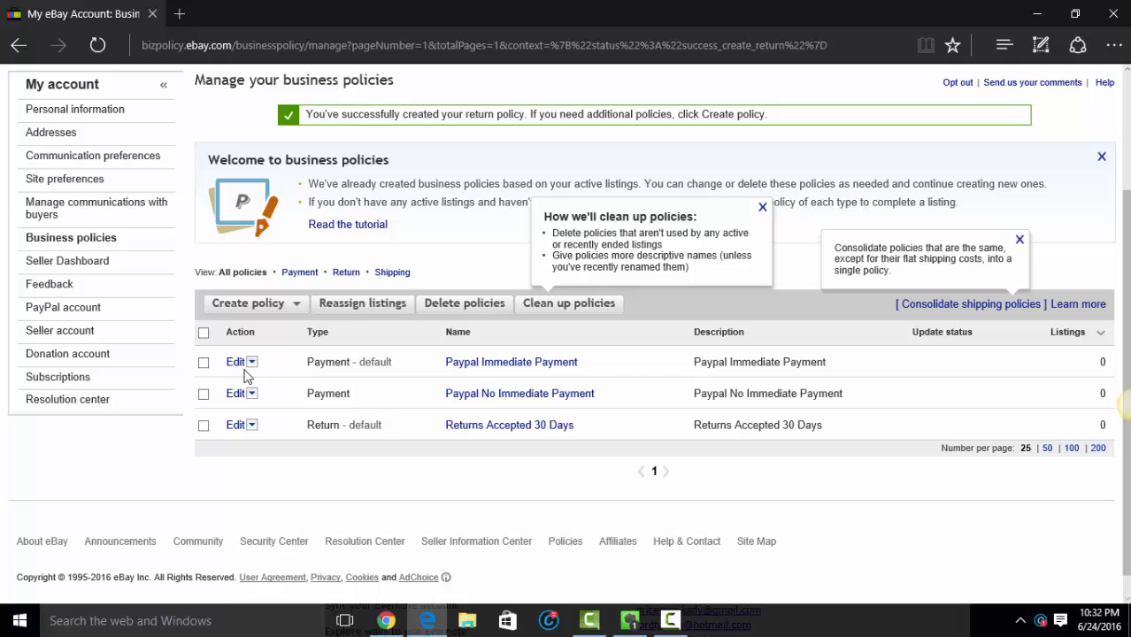
pyautogui.click(273, 312)
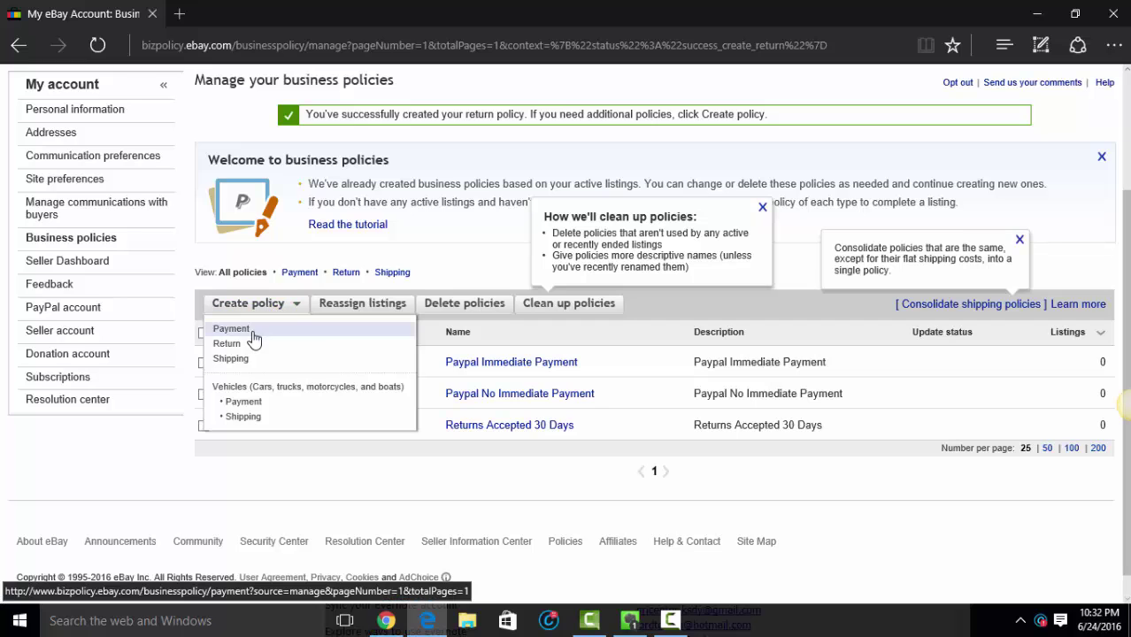
pyautogui.click(232, 352)
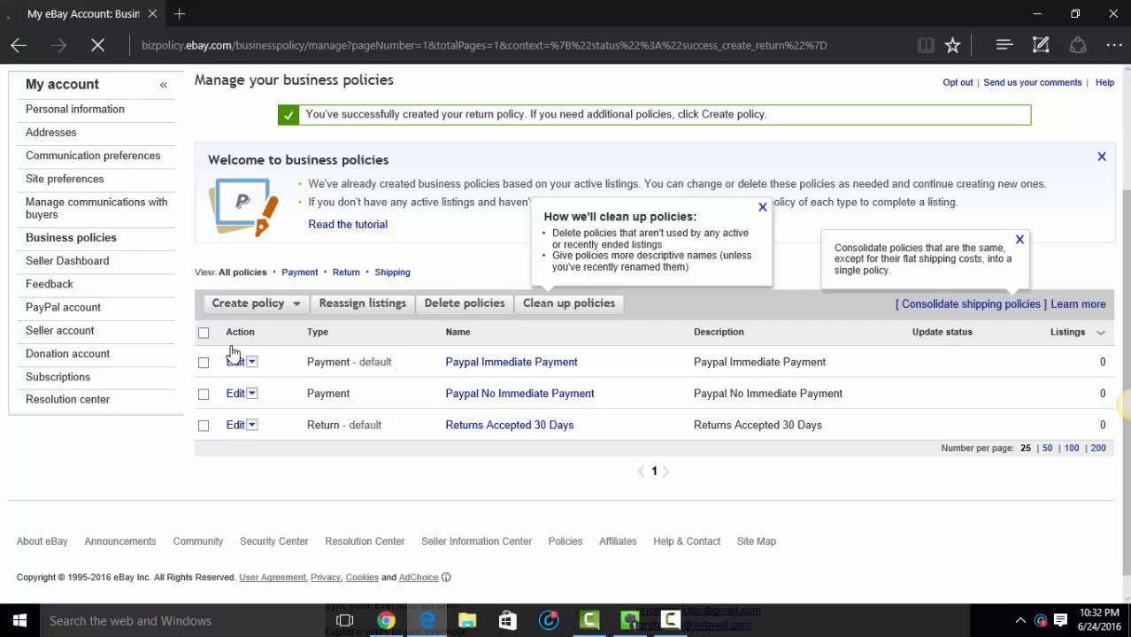
# Step: Name the return policy 'No Returns Accpeted' and paste the name as its description
pyautogui.click(350, 306)
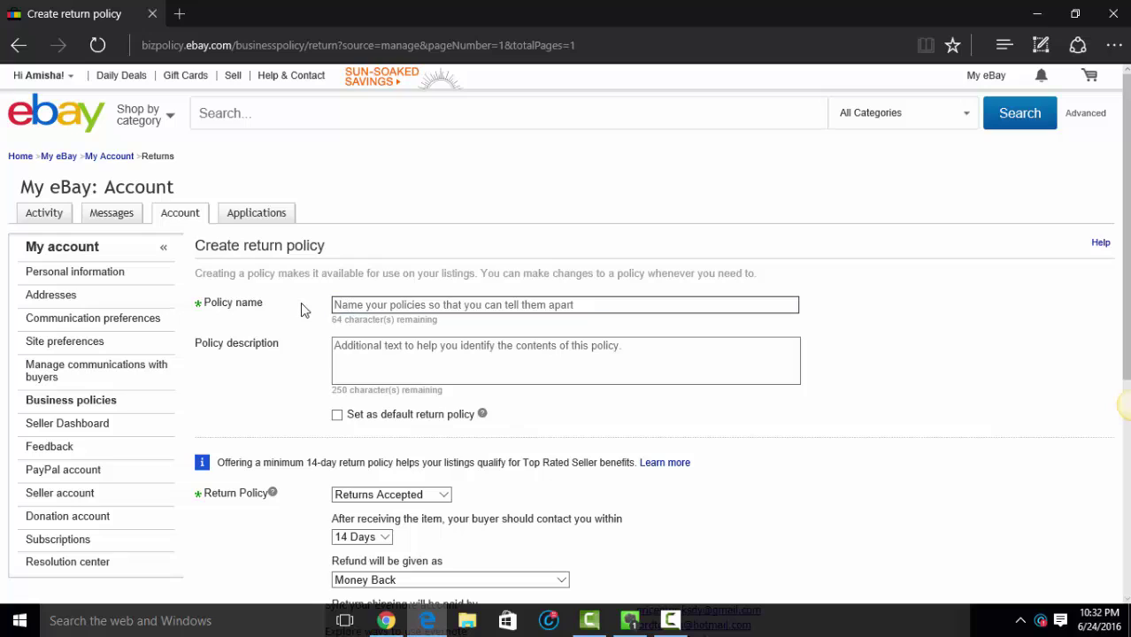
pyautogui.write('No Returns ')
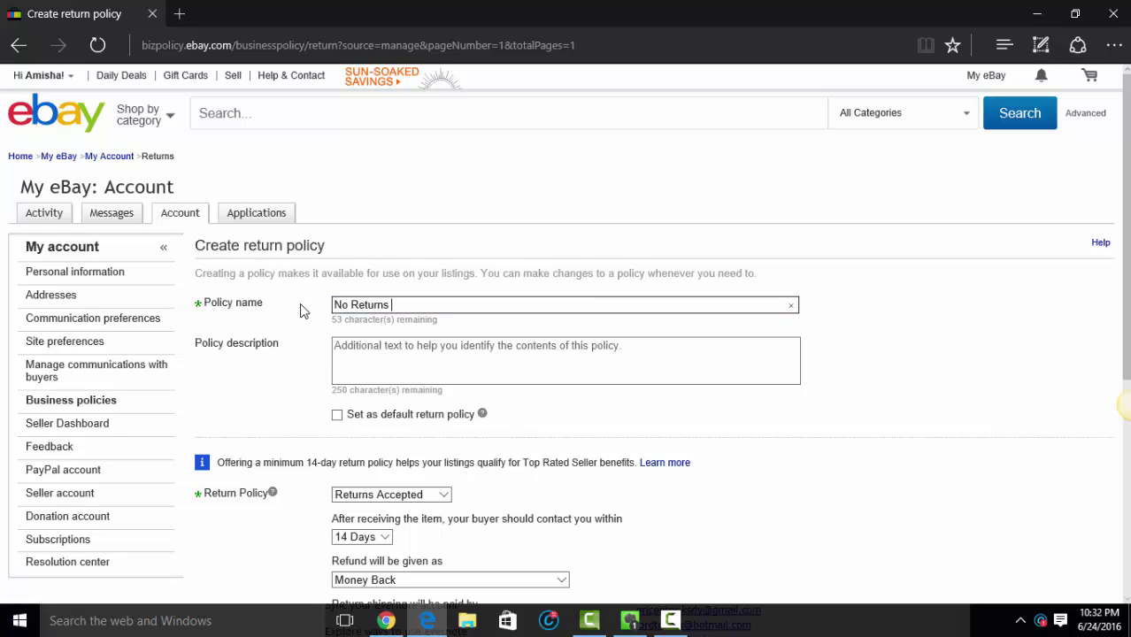
pyautogui.write('Accpeted')
pyautogui.tripleClick(365, 306)
pyautogui.rightClick(365, 307)
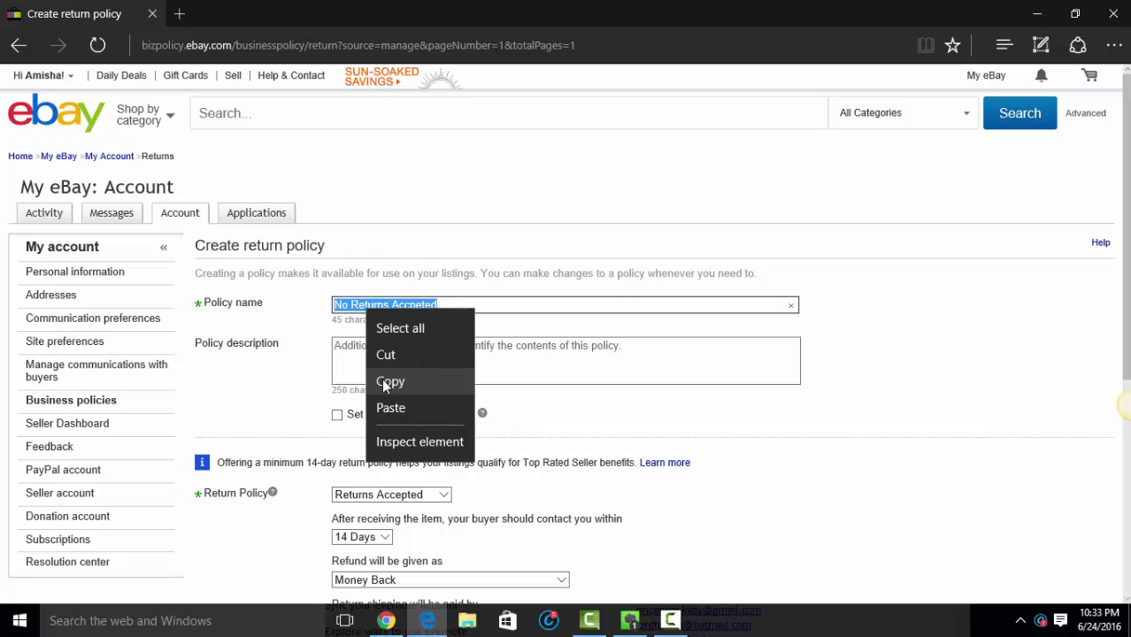
pyautogui.click(386, 380)
pyautogui.rightClick(384, 351)
pyautogui.click(409, 400)
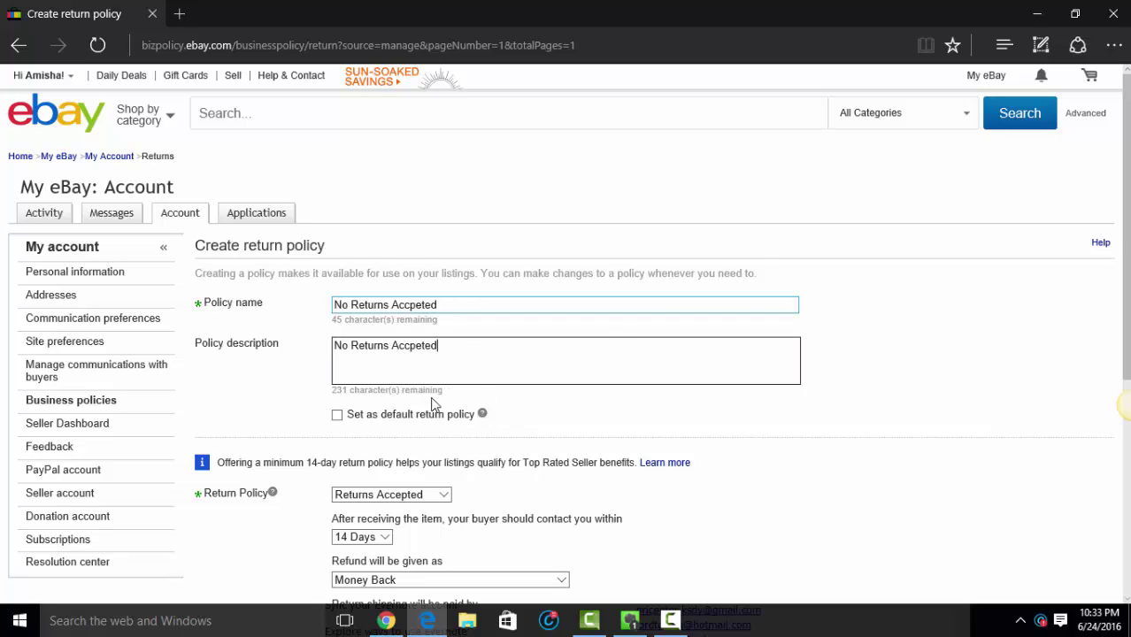
# Step: Set the return policy to No returns accepted and save it
pyautogui.scroll(-1, 363, 368)
pyautogui.scroll(-1, 372, 363)
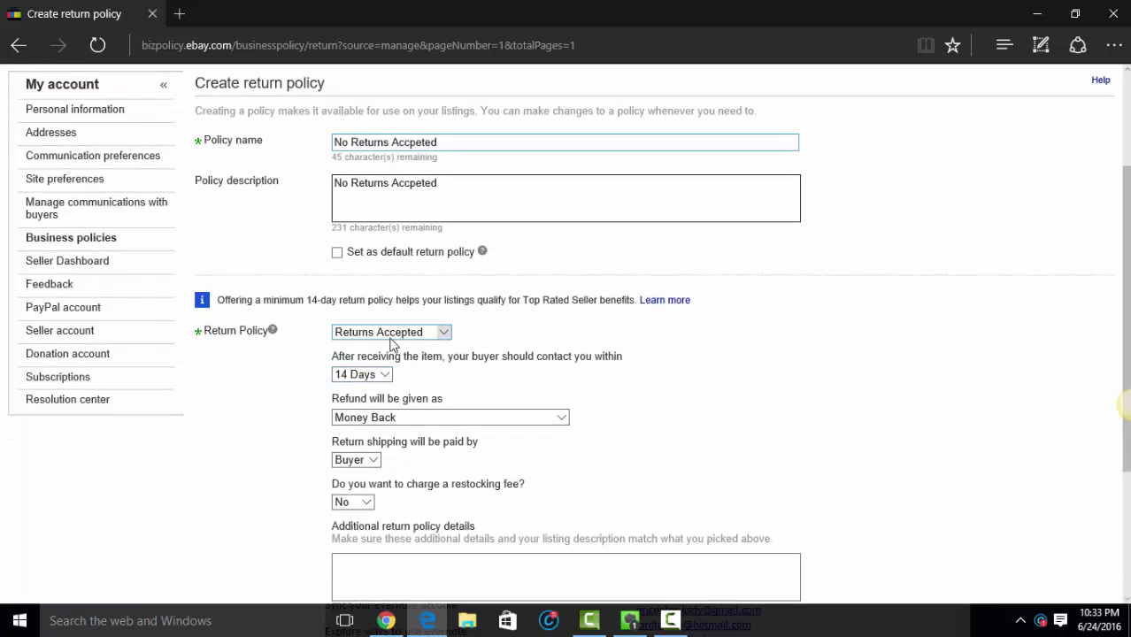
pyautogui.click(389, 333)
pyautogui.click(384, 342)
pyautogui.click(383, 343)
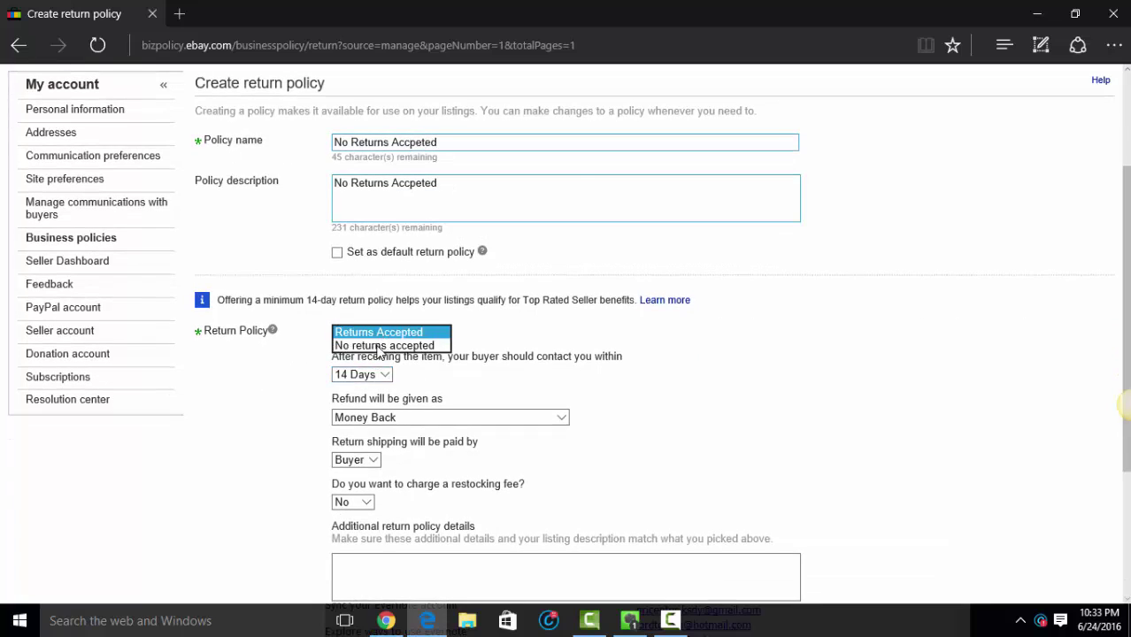
pyautogui.click(379, 347)
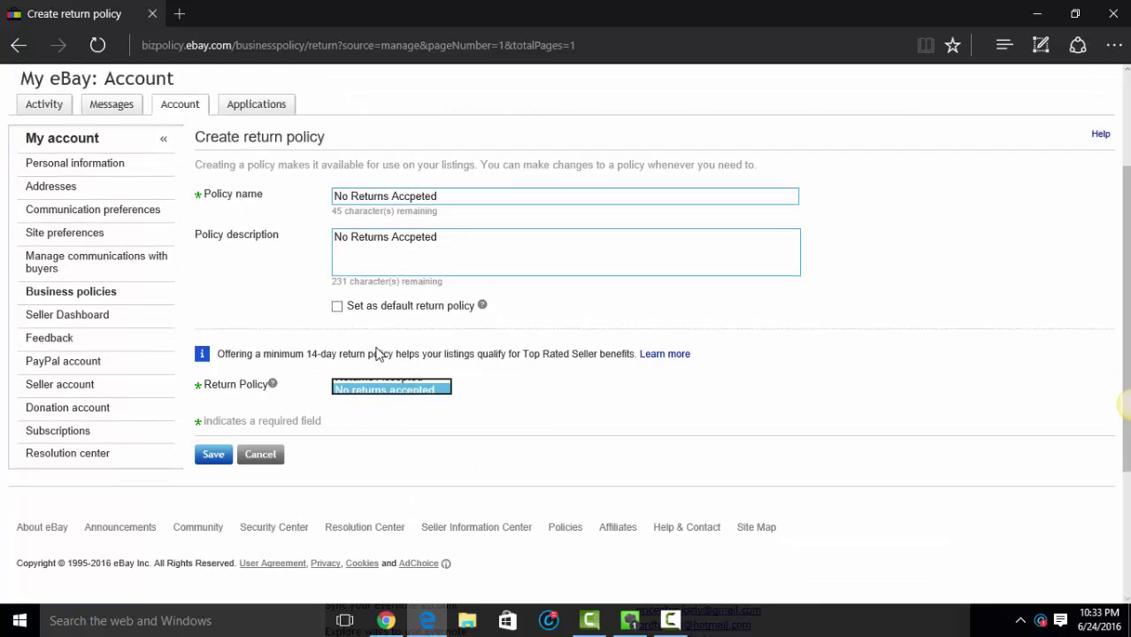
pyautogui.click(221, 460)
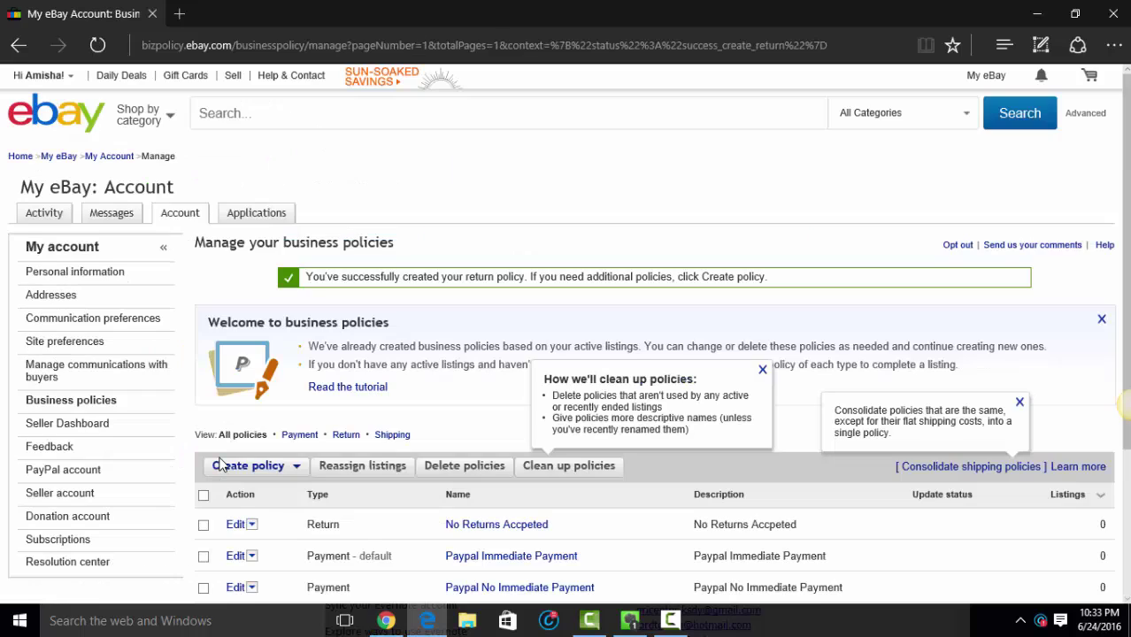
# Step: Choose Shipping from the Create policy list and focus the empty policy name field
pyautogui.scroll(-3, 303, 425)
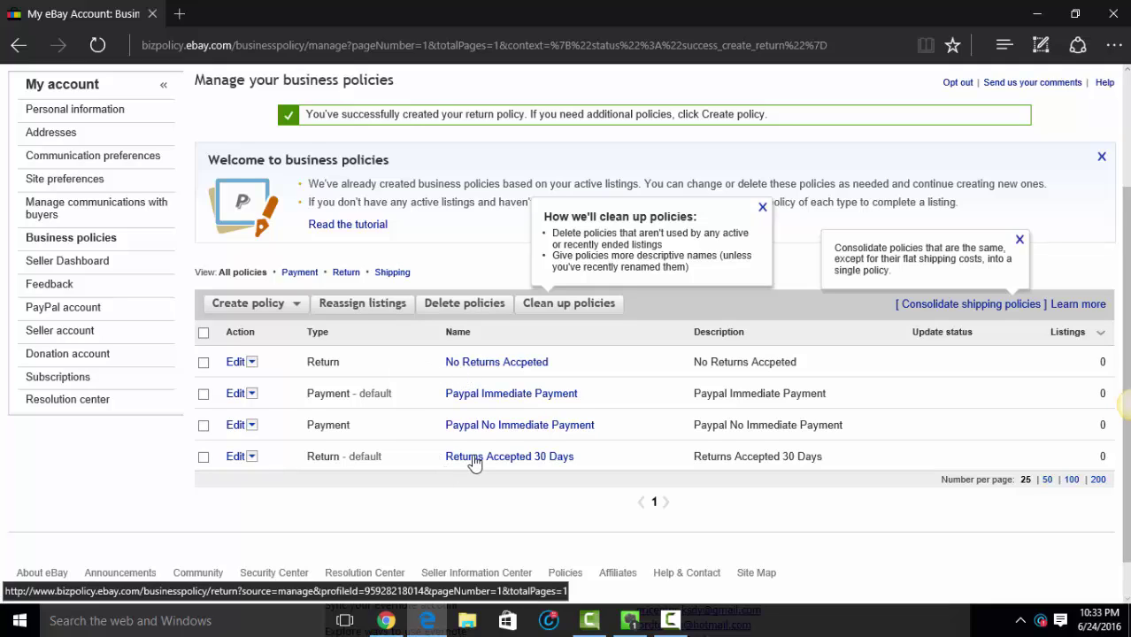
pyautogui.click(280, 305)
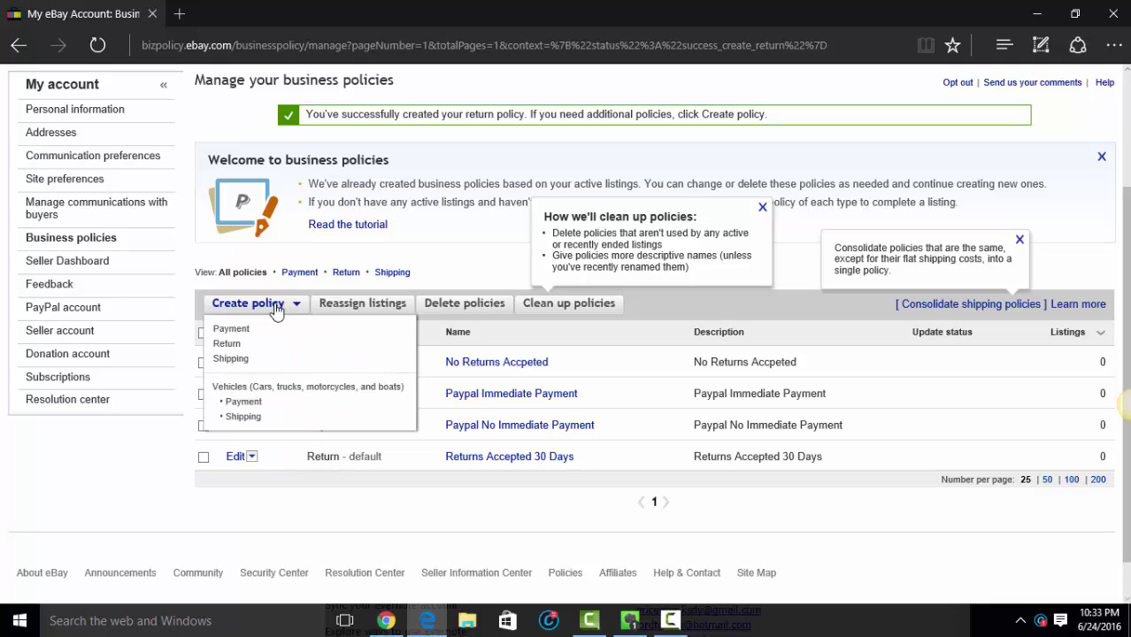
pyautogui.click(244, 363)
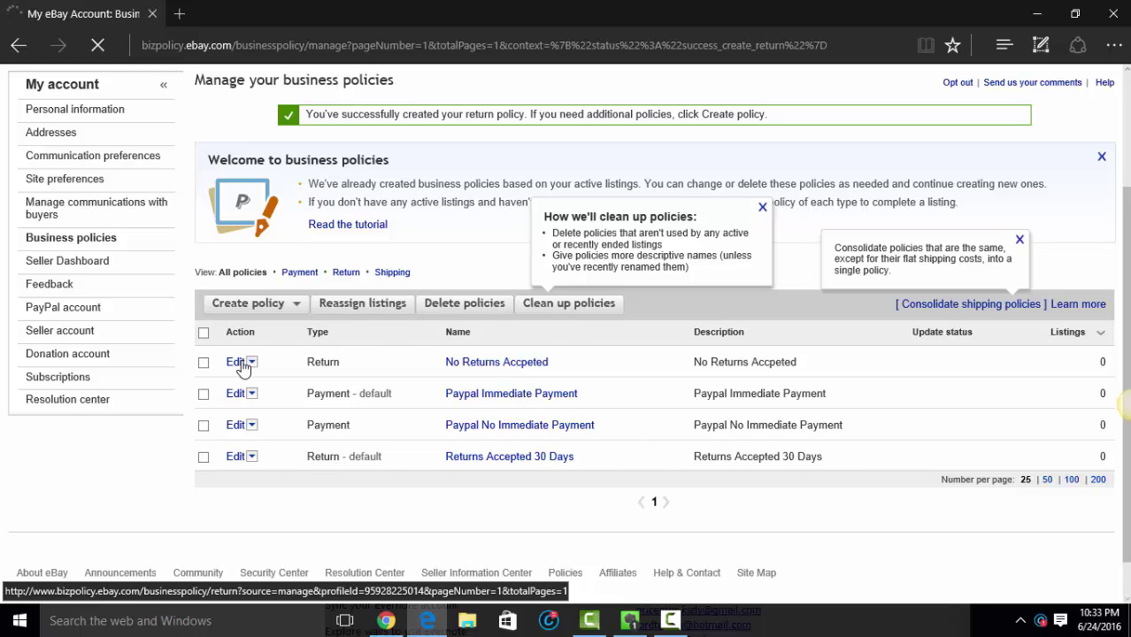
pyautogui.click(421, 305)
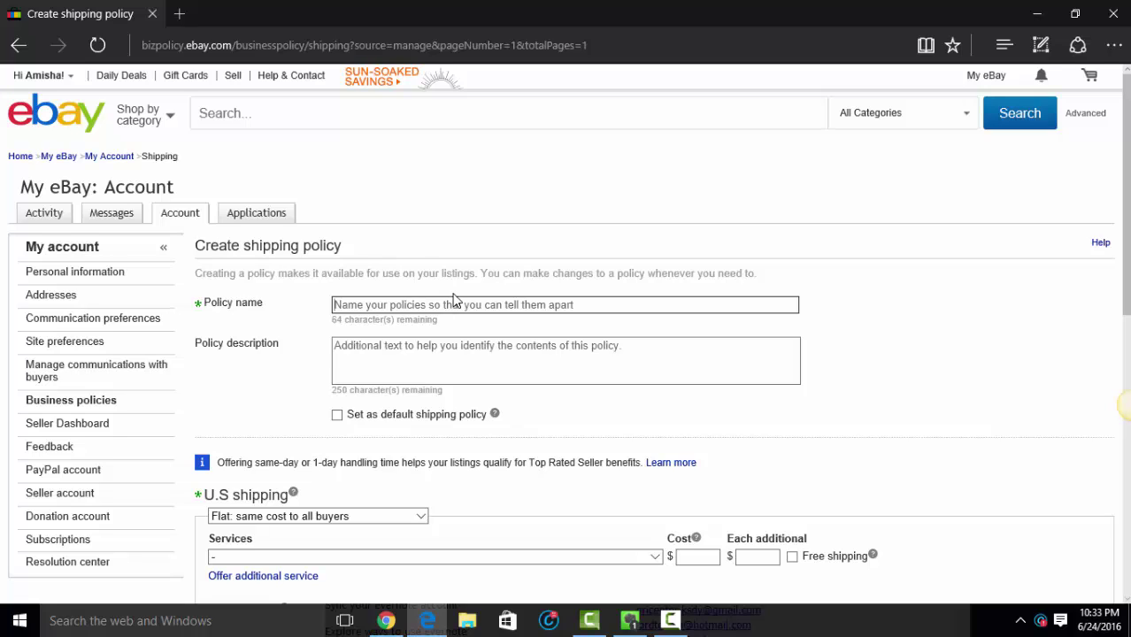
# Step: Enter 'Default - 3 Day Handling - Standard Shipping' as the name and paste it into the description
pyautogui.write('Stand')
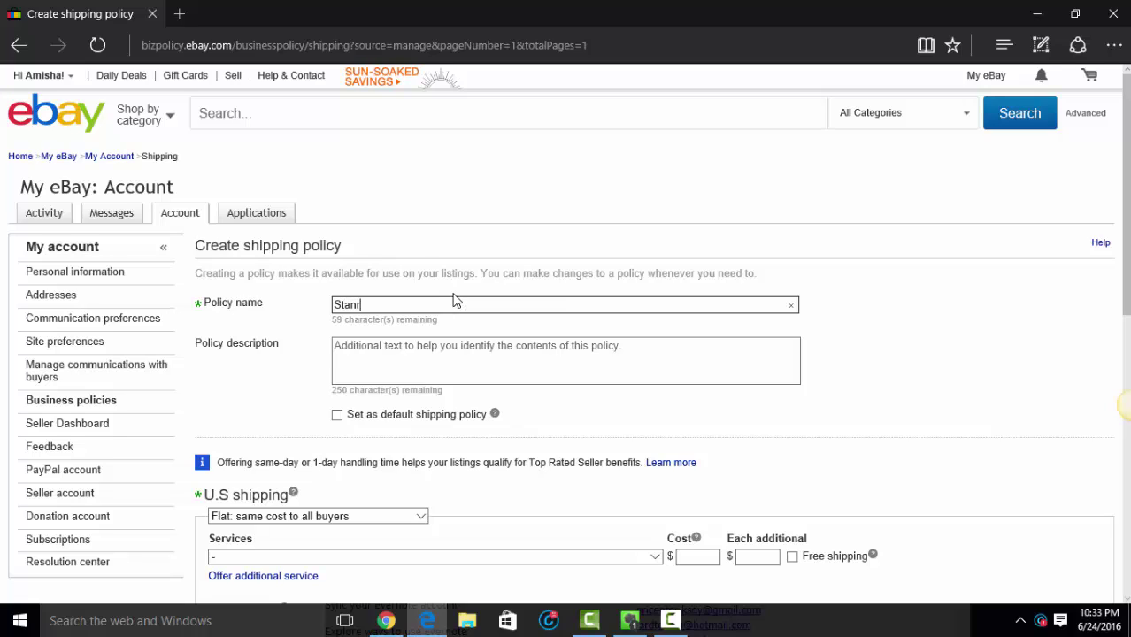
pyautogui.write('ar')
pyautogui.press('BackSpace')
pyautogui.press('BackSpace')
pyautogui.press('BackSpace')
pyautogui.press('BackSpace')
pyautogui.press('BackSpace')
pyautogui.write('Default - ')
pyautogui.write('3 Day Handling')
pyautogui.write(' - St')
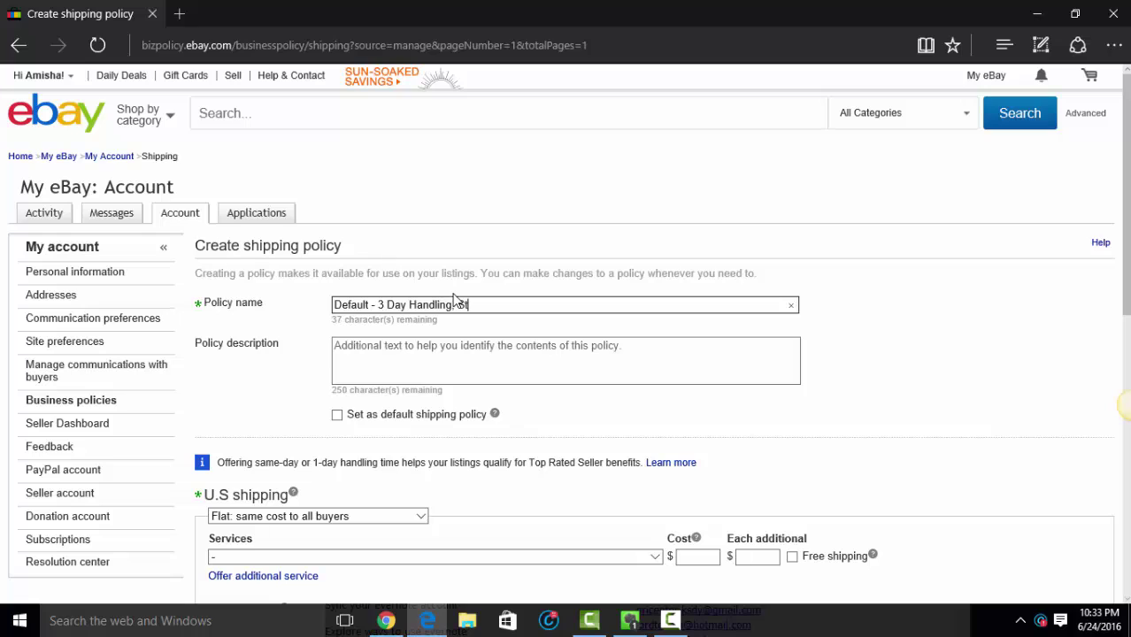
pyautogui.write('andard Shipping')
pyautogui.hotkey('ctrl', 'a')
pyautogui.hotkey('ctrl', 'c')
pyautogui.click(472, 355)
pyautogui.hotkey('ctrl', 'v')
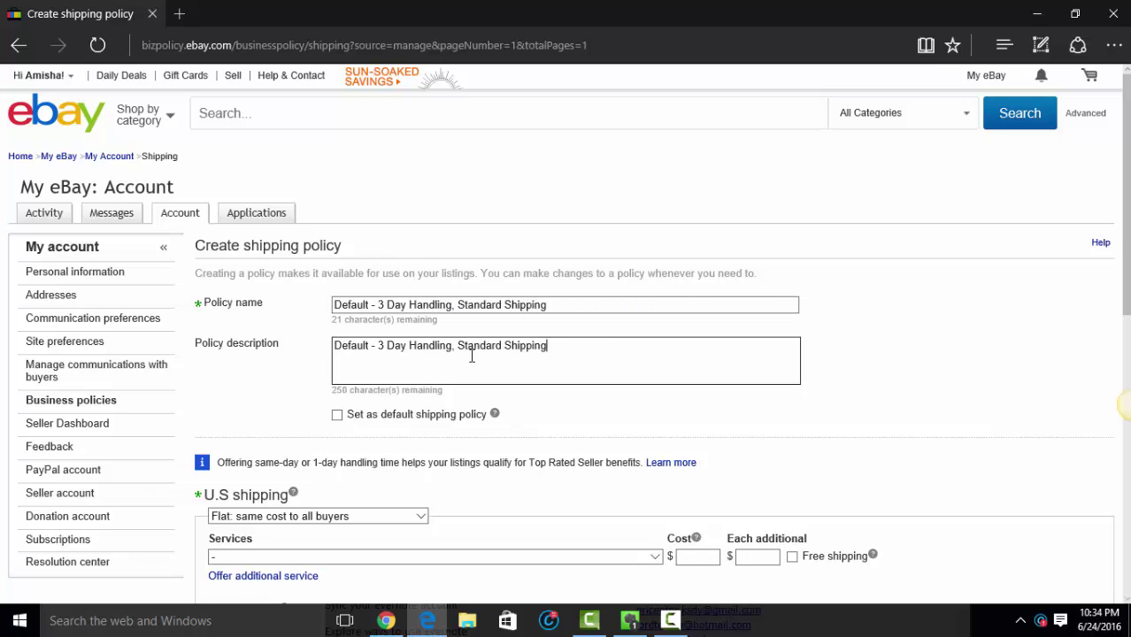
pyautogui.scroll(-1, 417, 377)
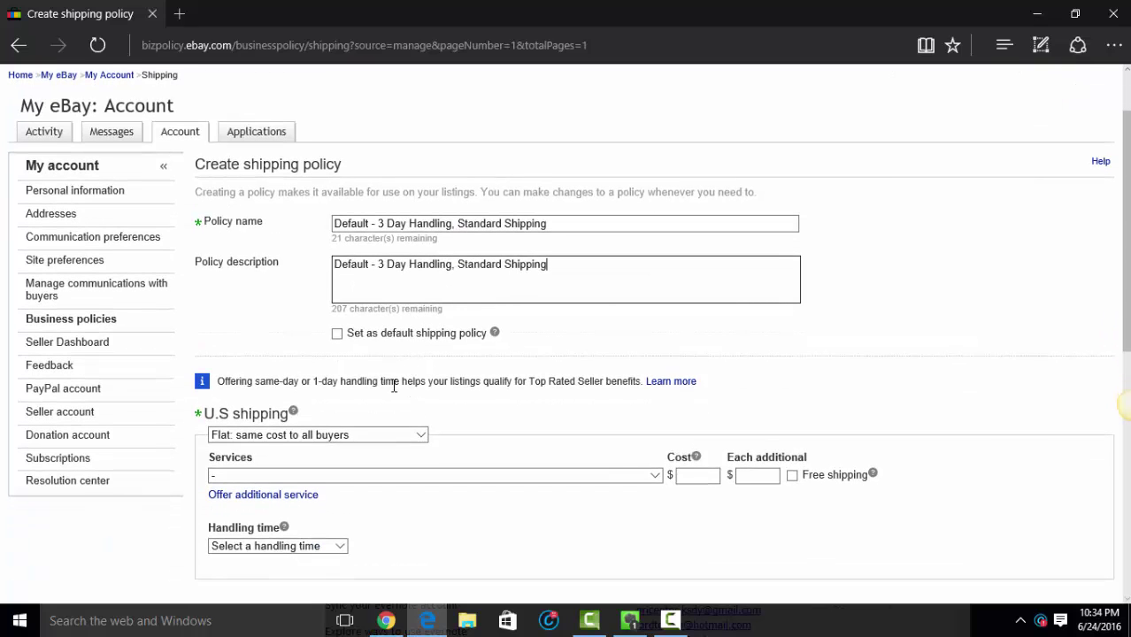
# Step: Make it the default with flat-cost, free Standard Shipping (1 to 6 days) and 3-day handling
pyautogui.click(337, 333)
pyautogui.scroll(-2, 440, 308)
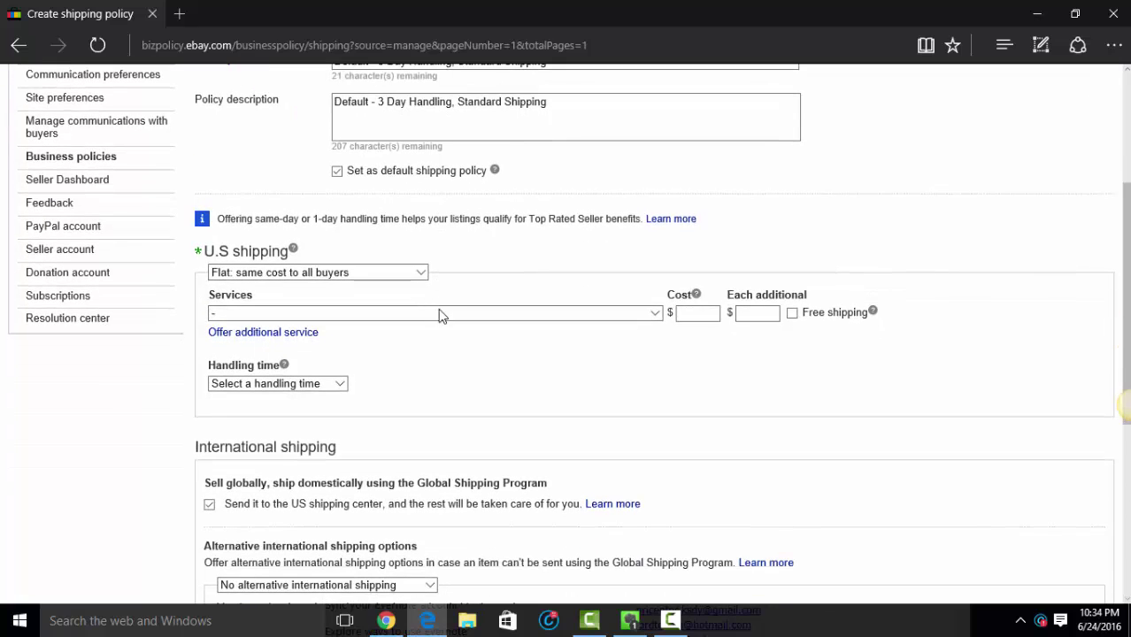
pyautogui.click(324, 275)
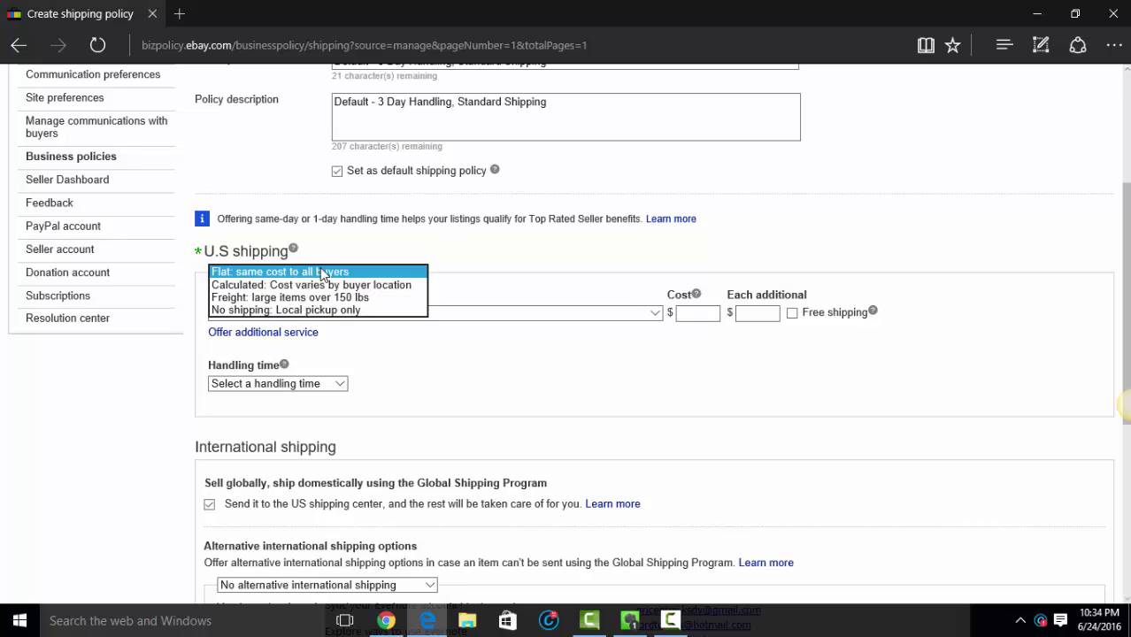
pyautogui.click(322, 273)
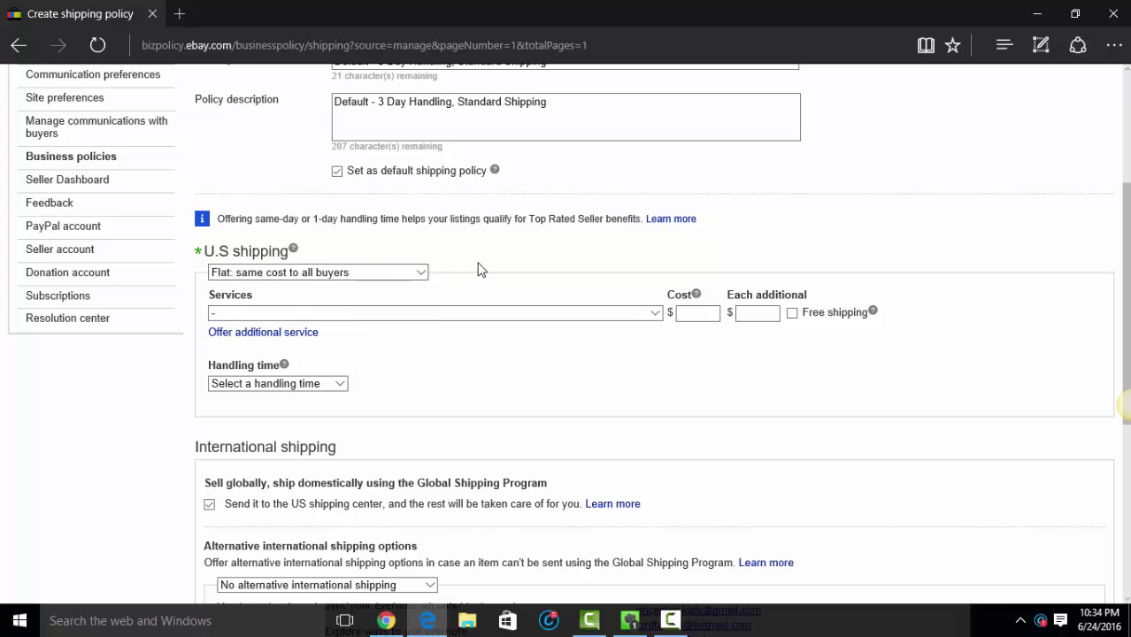
pyautogui.scroll(-1, 474, 264)
pyautogui.click(407, 231)
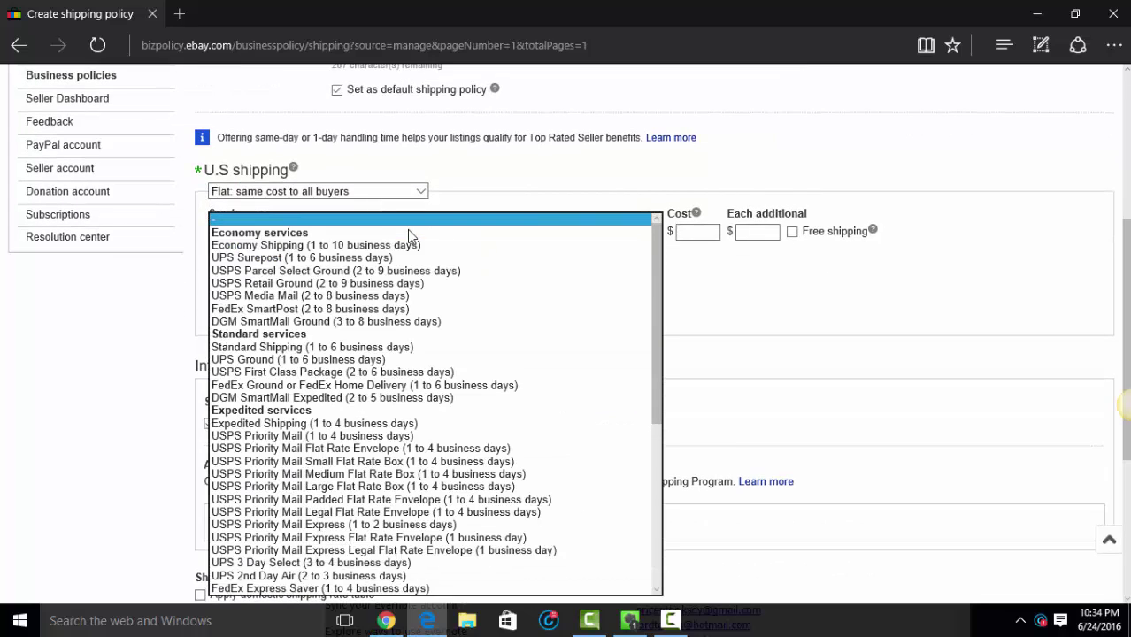
pyautogui.click(312, 347)
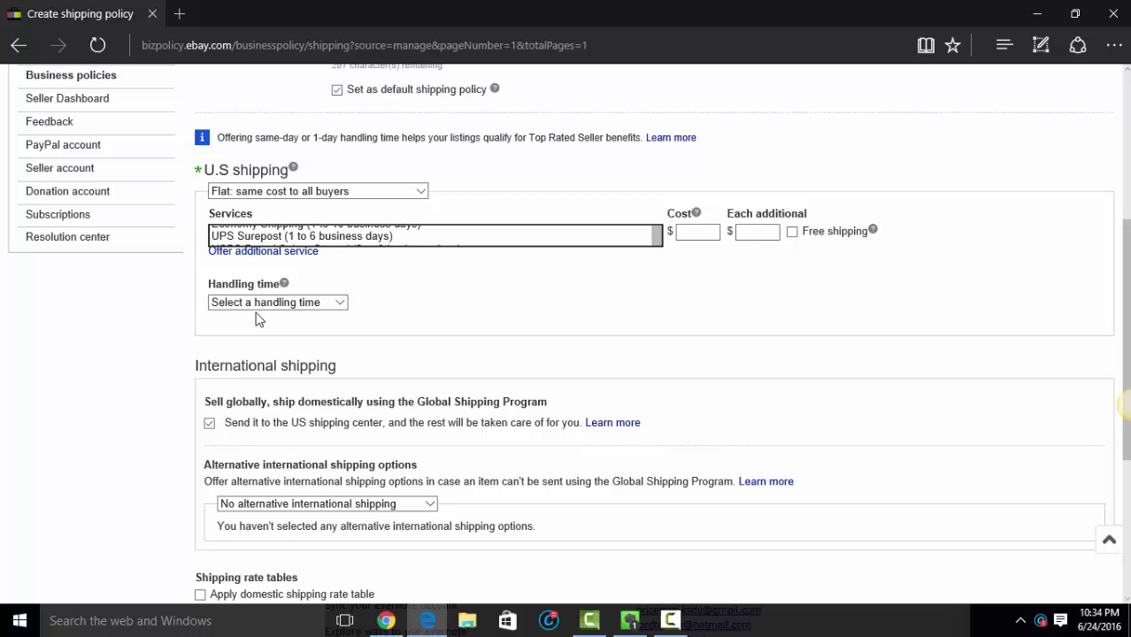
pyautogui.click(792, 232)
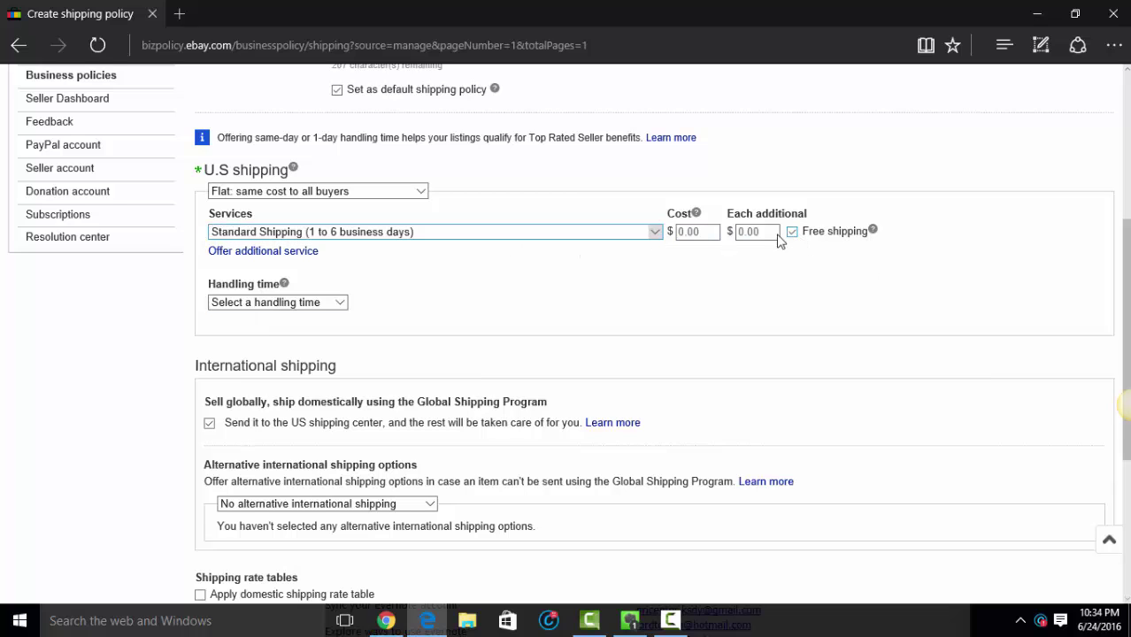
pyautogui.scroll(-1, 340, 303)
pyautogui.click(323, 221)
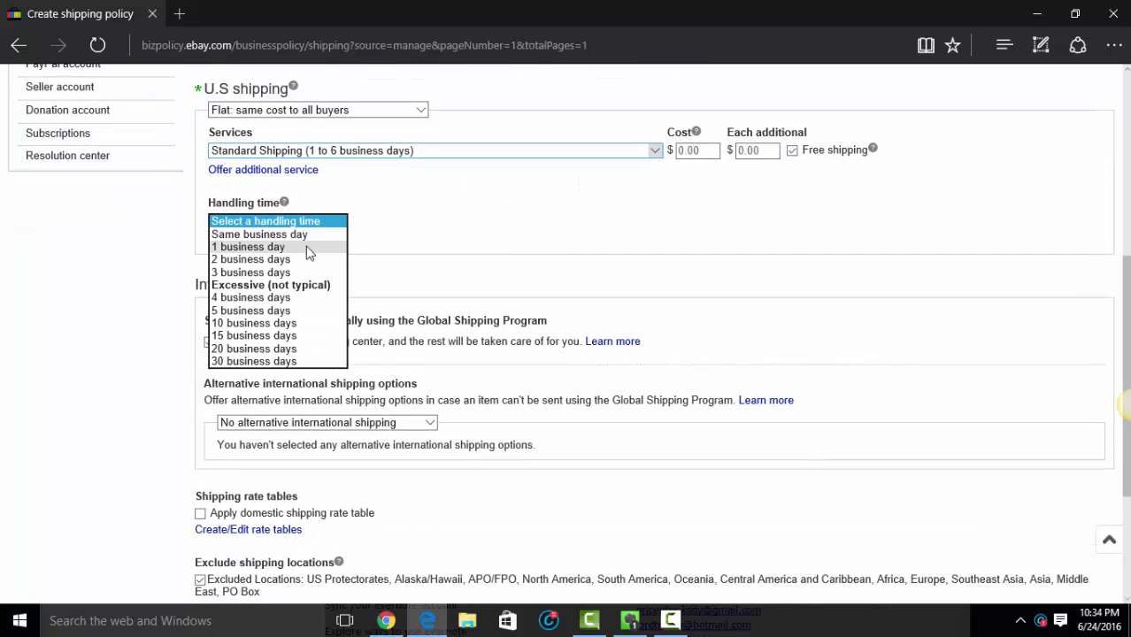
pyautogui.click(288, 272)
pyautogui.scroll(-1, 435, 270)
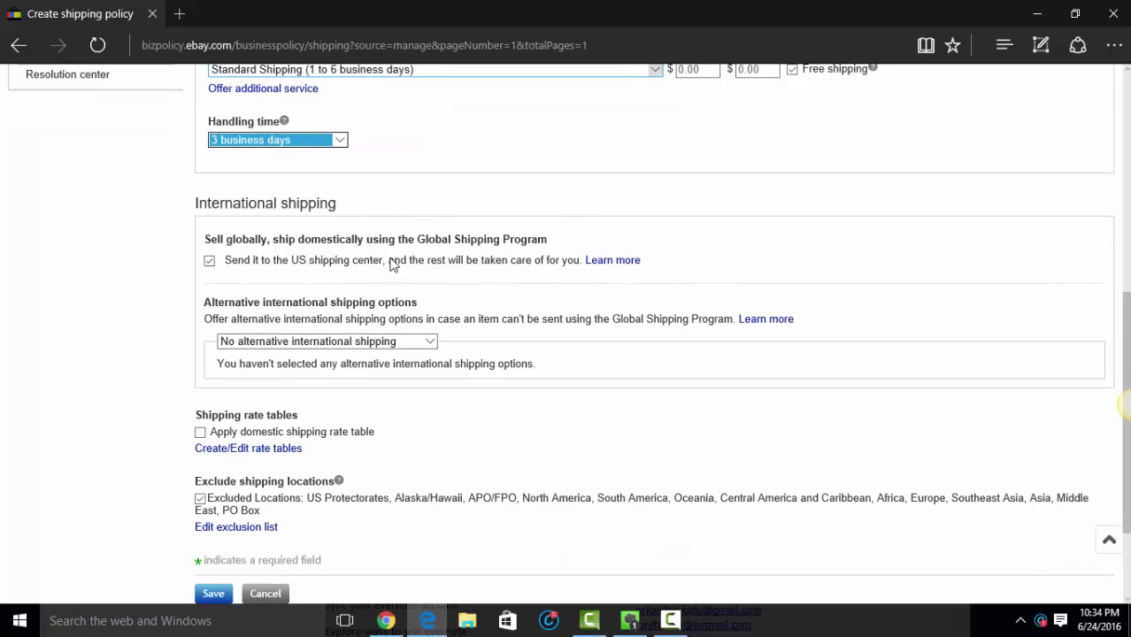
# Step: Append 'GSP' to the description and save the shipping policy
pyautogui.scroll(2, 478, 213)
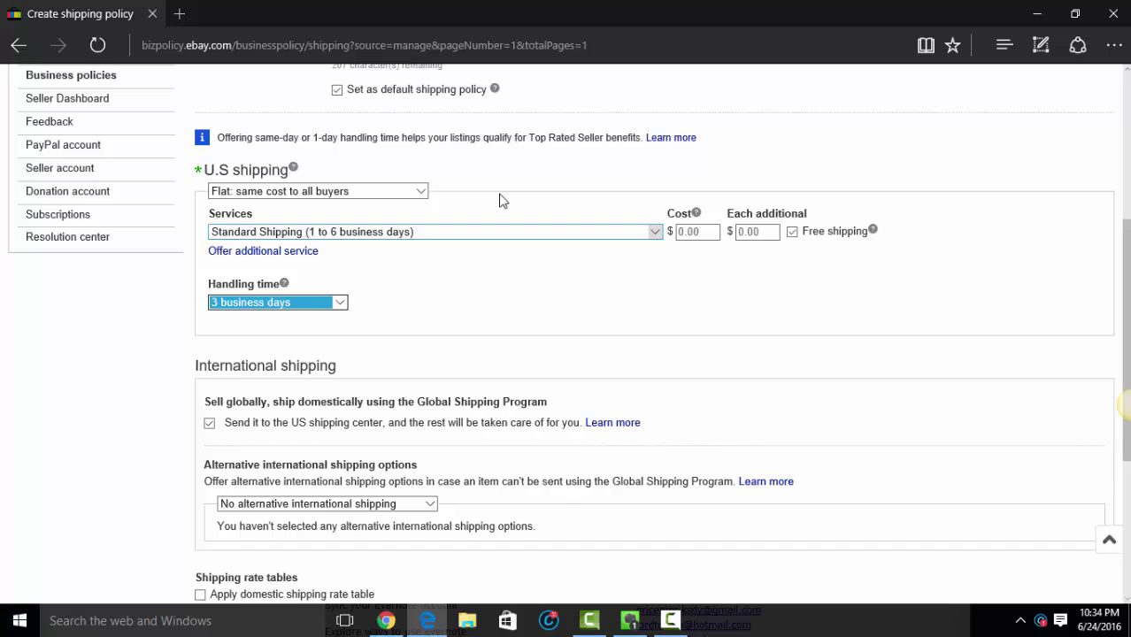
pyautogui.scroll(4, 440, 178)
pyautogui.click(575, 309)
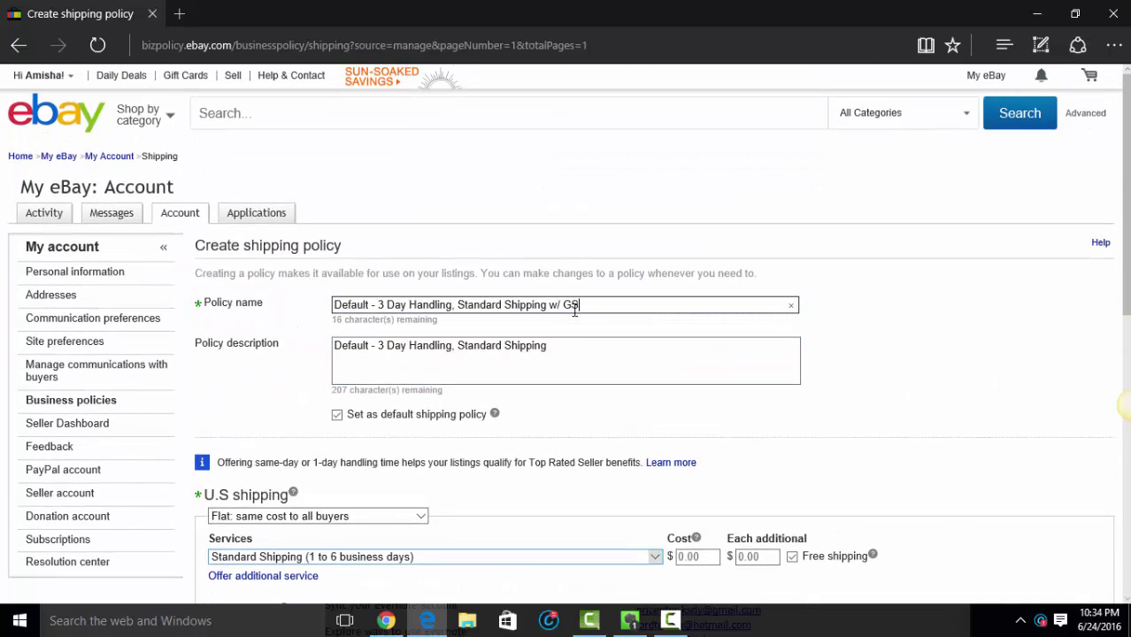
pyautogui.click(567, 349)
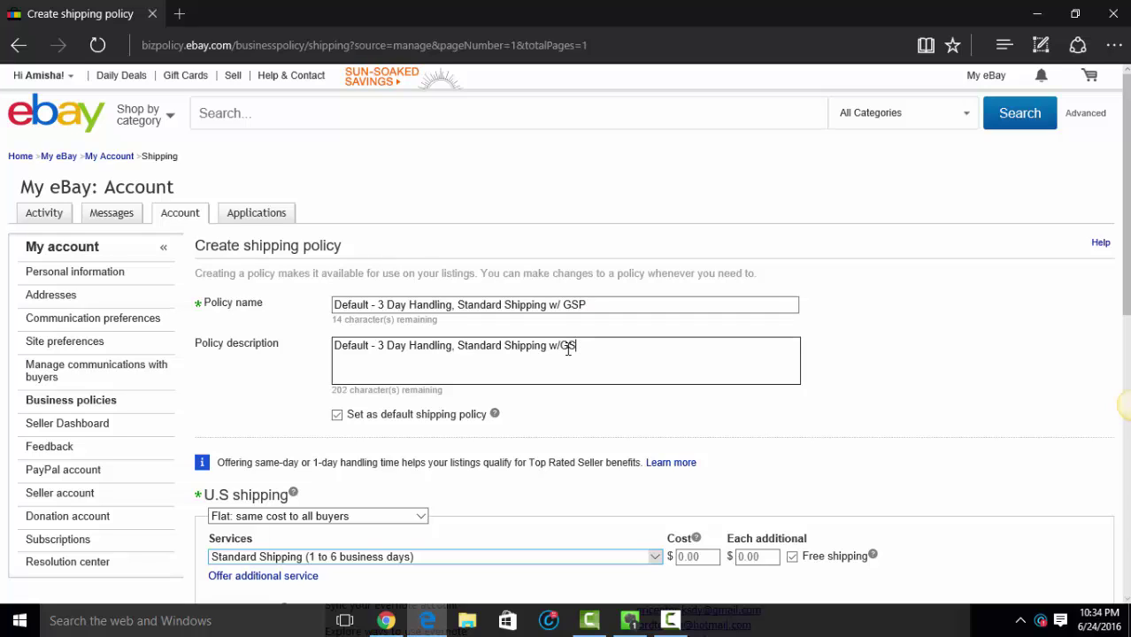
pyautogui.write('GSP')
pyautogui.scroll(-2, 567, 349)
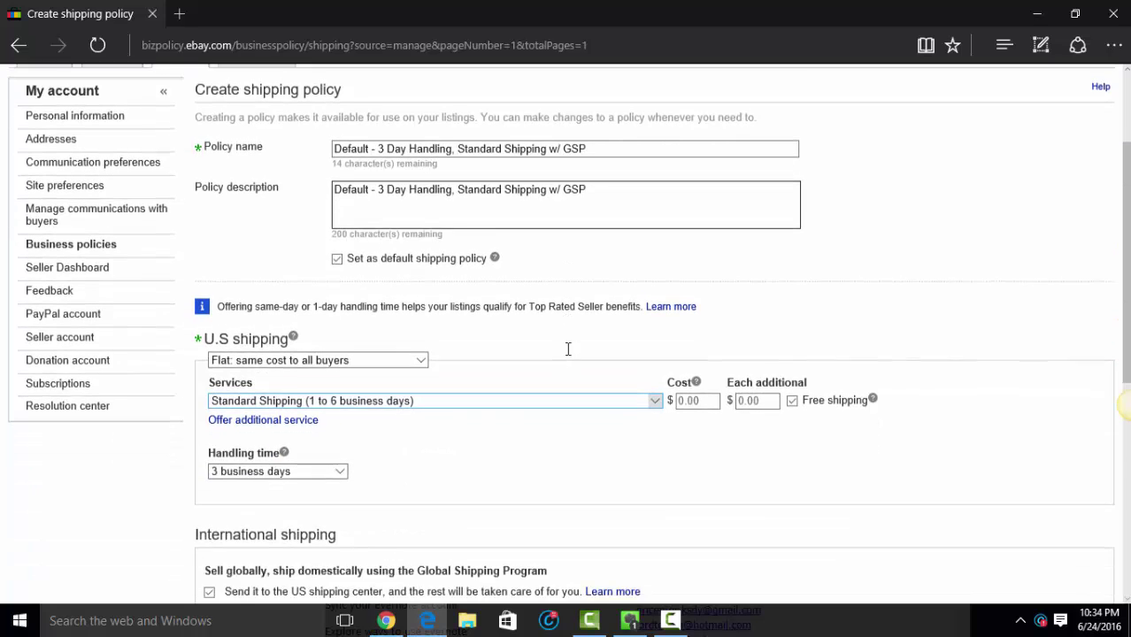
pyautogui.scroll(-1, 538, 326)
pyautogui.scroll(-1, 538, 328)
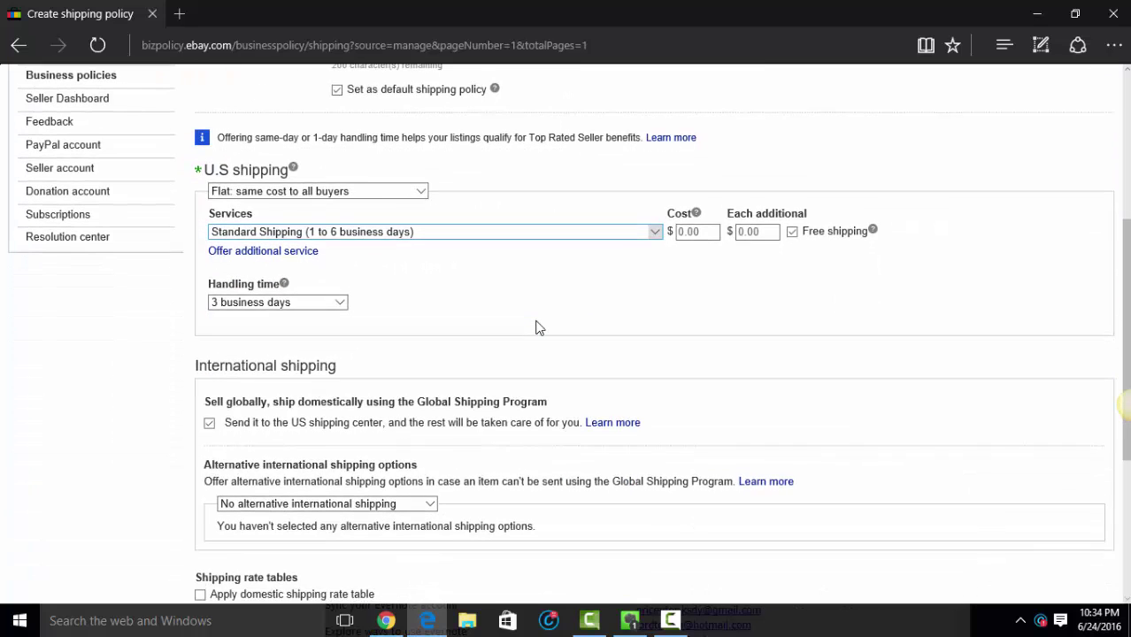
pyautogui.scroll(-1, 538, 326)
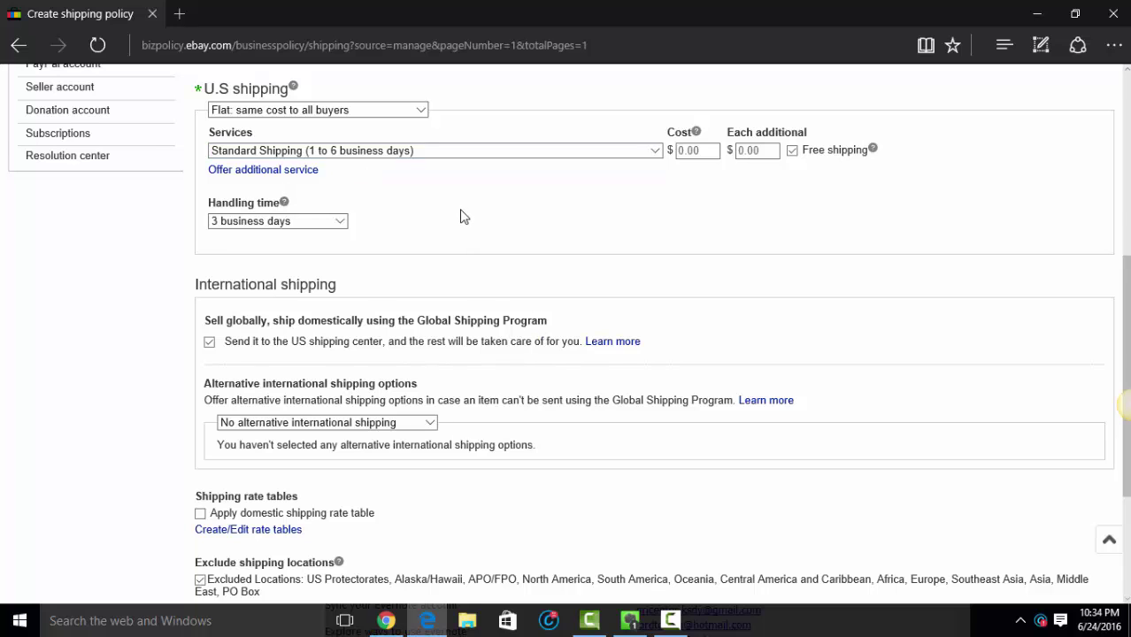
pyautogui.scroll(4, 461, 217)
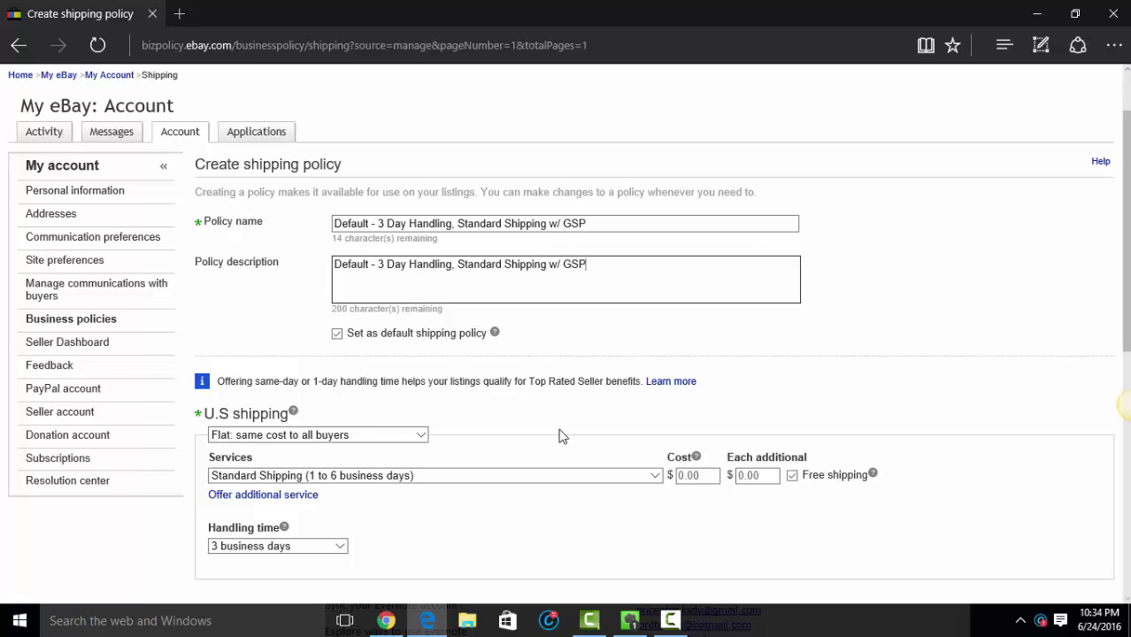
pyautogui.scroll(-3, 560, 437)
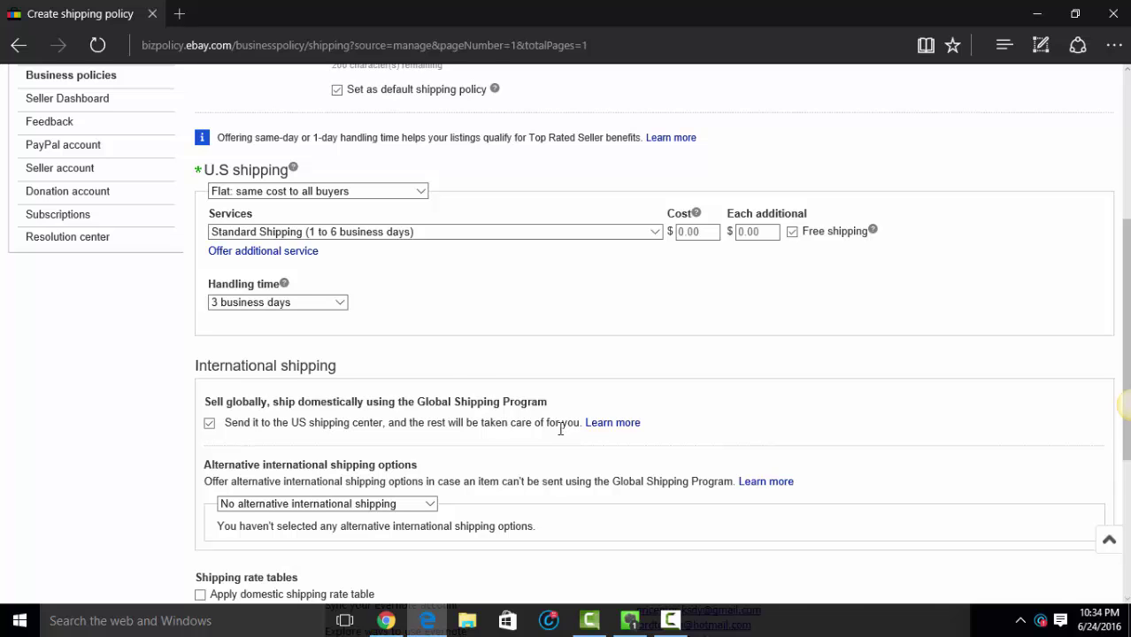
pyautogui.scroll(-2, 559, 428)
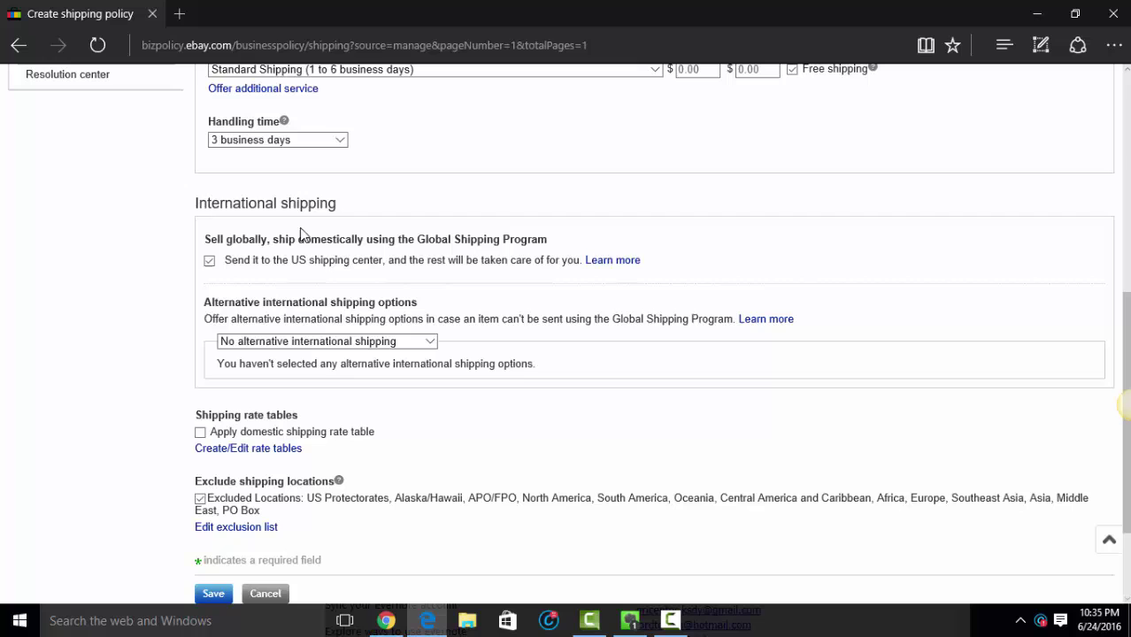
pyautogui.scroll(-1, 314, 411)
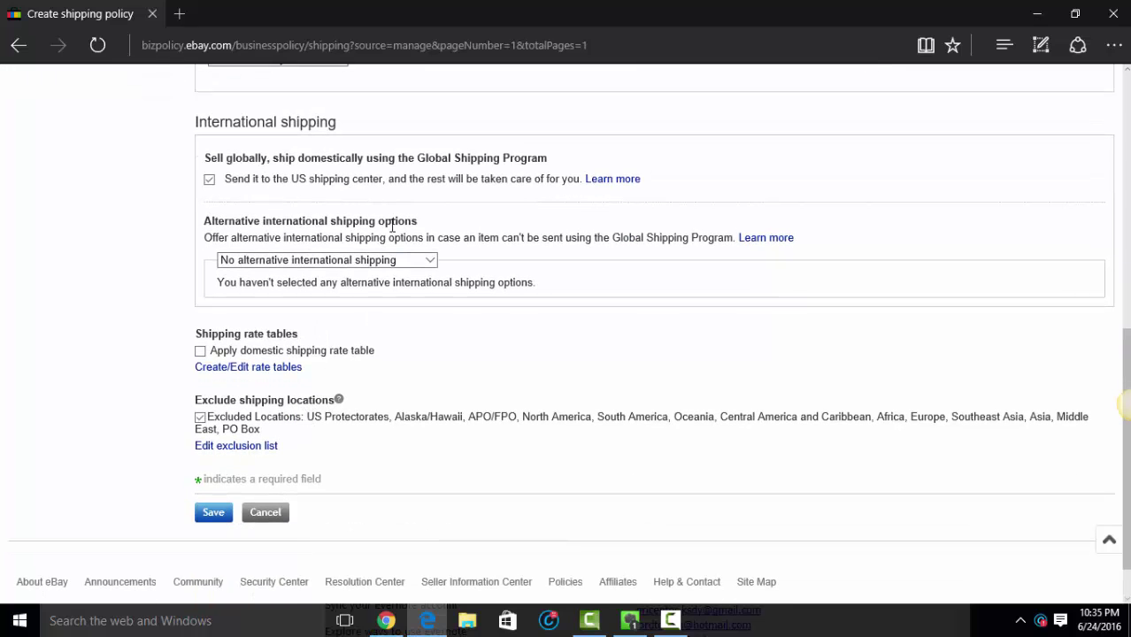
pyautogui.scroll(5, 461, 210)
pyautogui.scroll(-3, 461, 210)
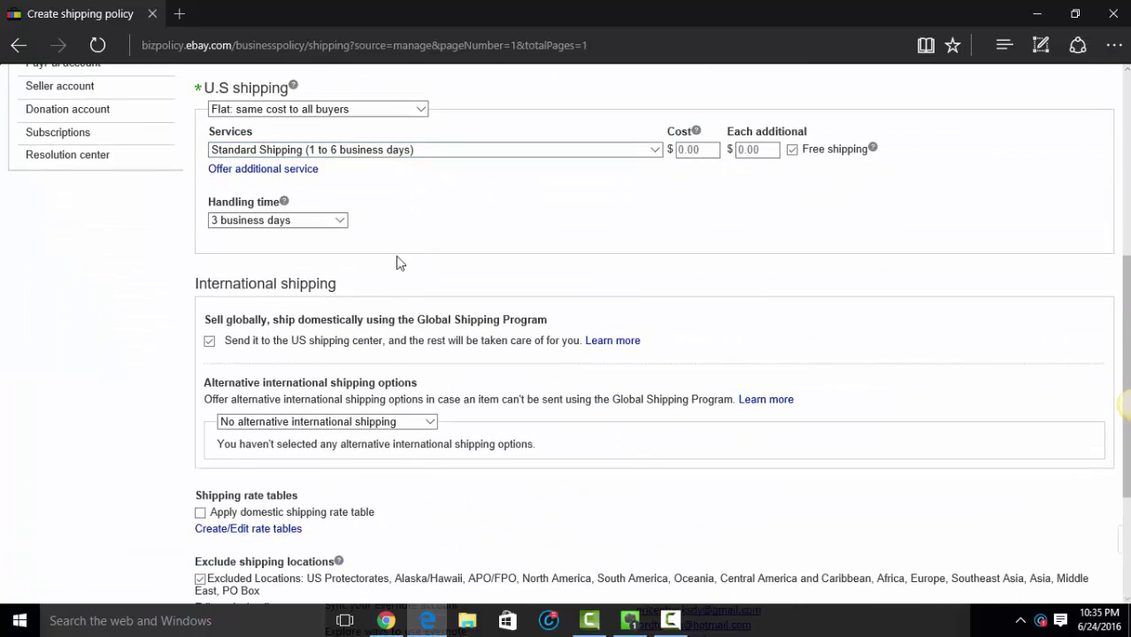
pyautogui.scroll(-2, 397, 263)
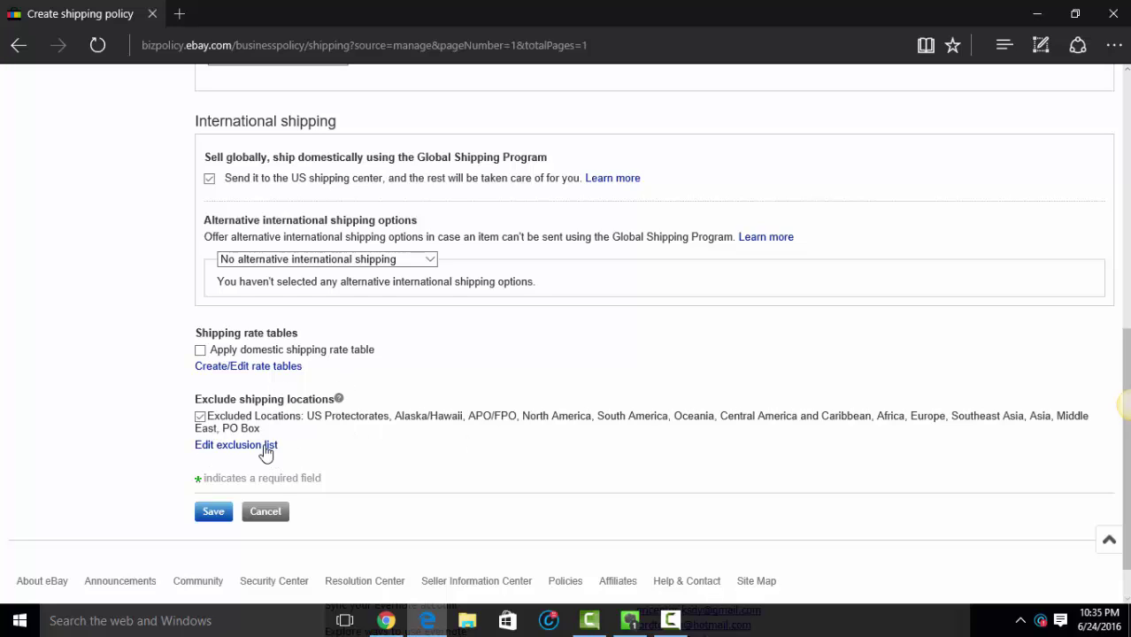
pyautogui.click(213, 514)
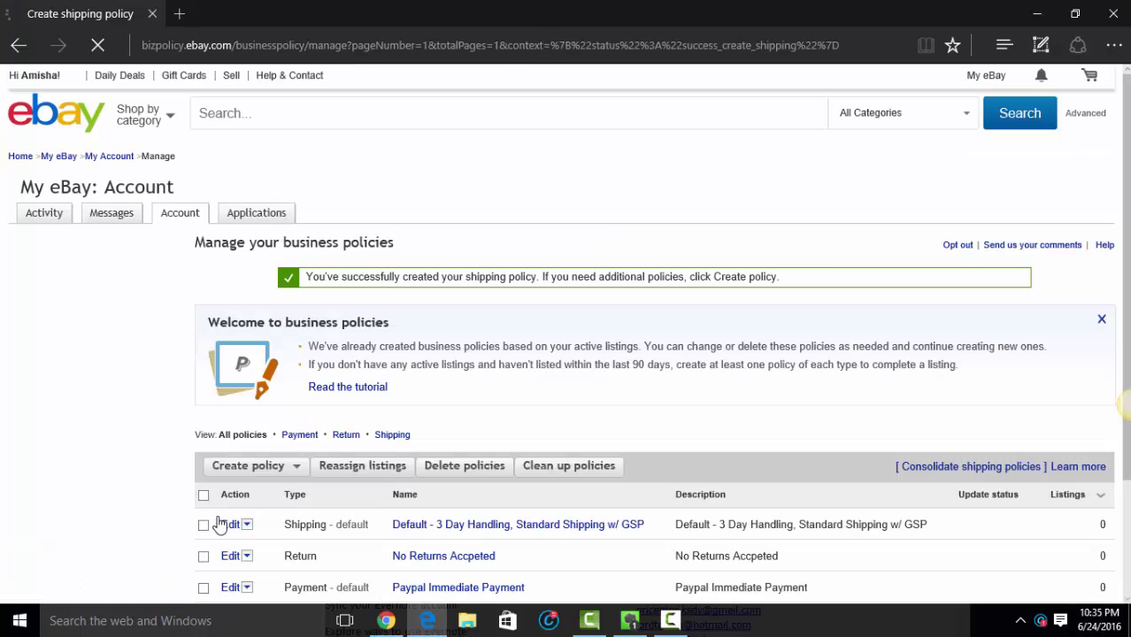
# Step: Copy the default 3-day handling GSP shipping policy into a new shipping policy form
pyautogui.scroll(-2, 383, 360)
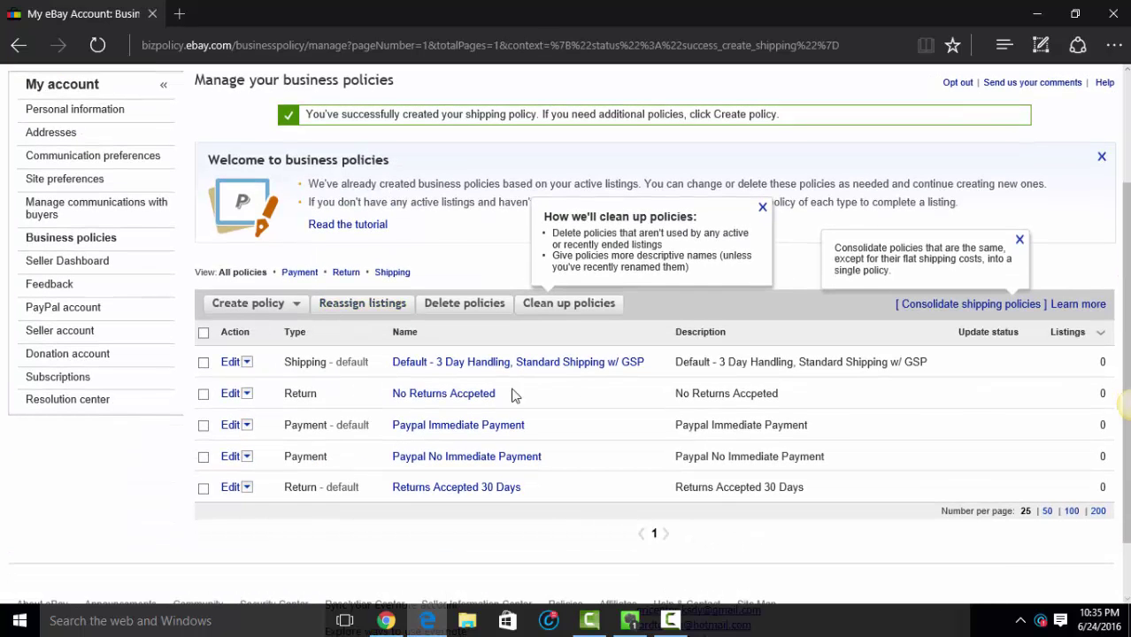
pyautogui.click(248, 364)
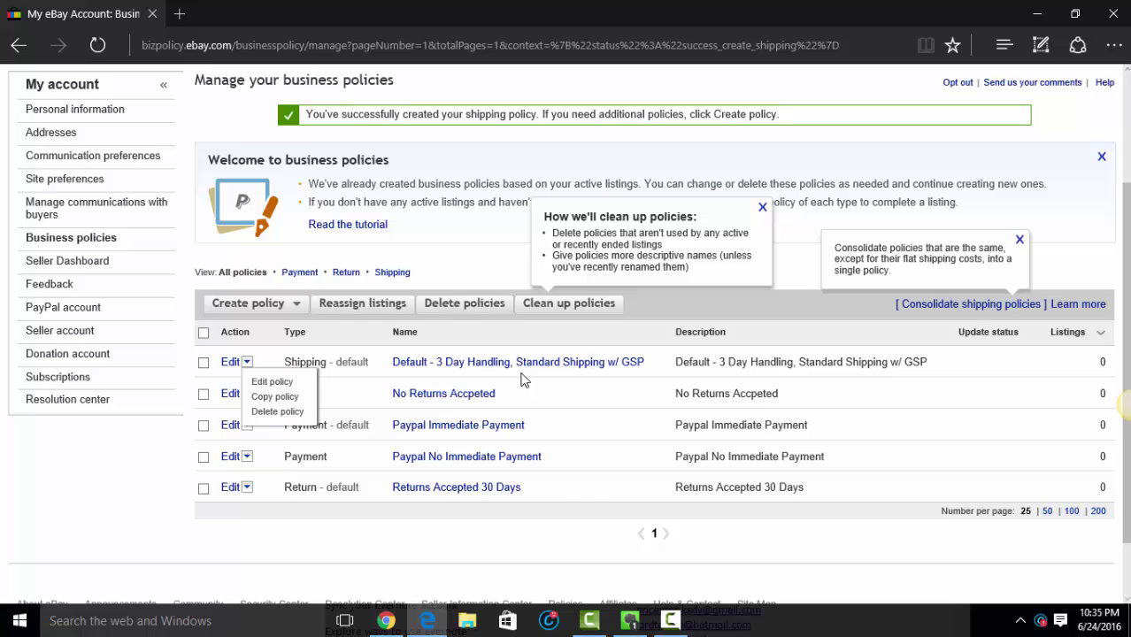
pyautogui.click(268, 397)
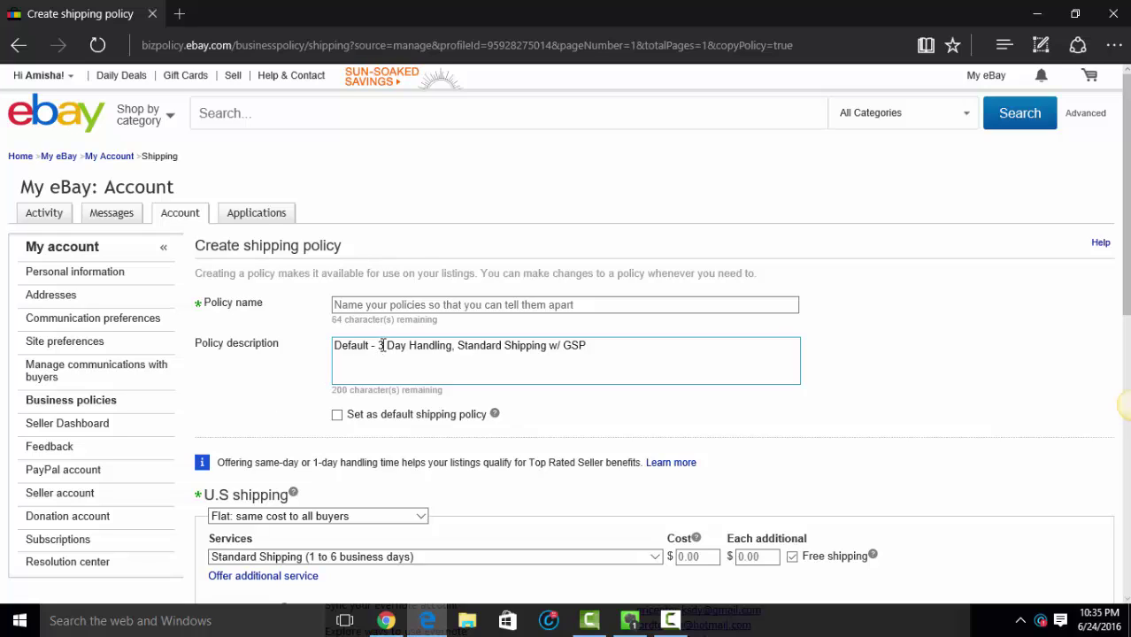
# Step: Change the description to '3 Day Handling, Standard Shipping NO GSP' and use it as the name
pyautogui.click(382, 345)
pyautogui.moveTo(380, 346); pyautogui.dragTo(323, 348)
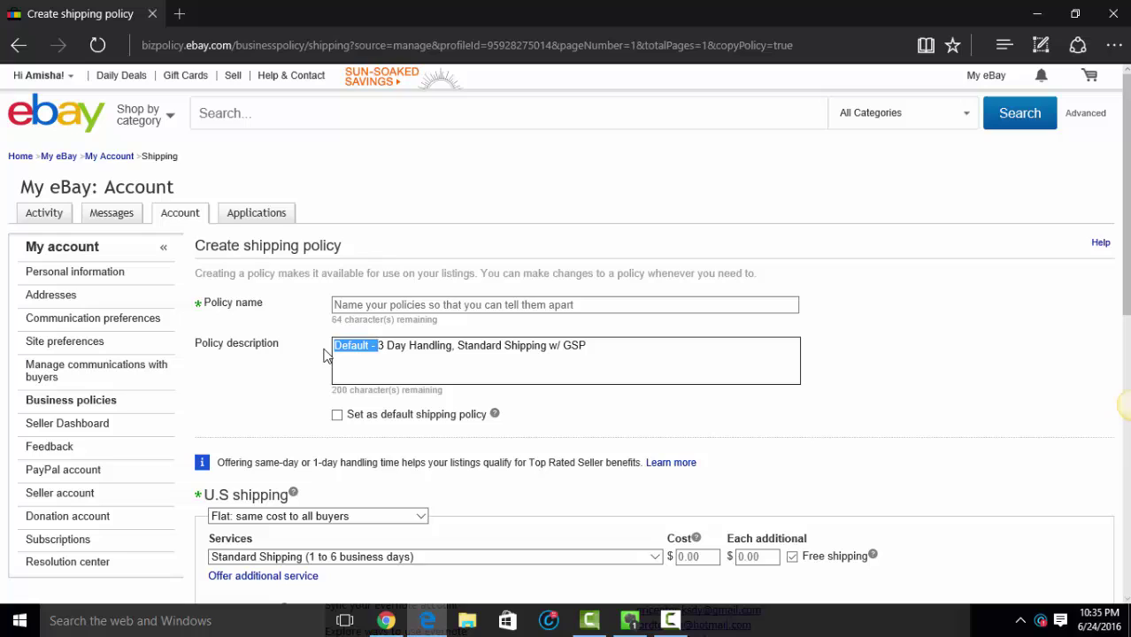
pyautogui.press('BackSpace')
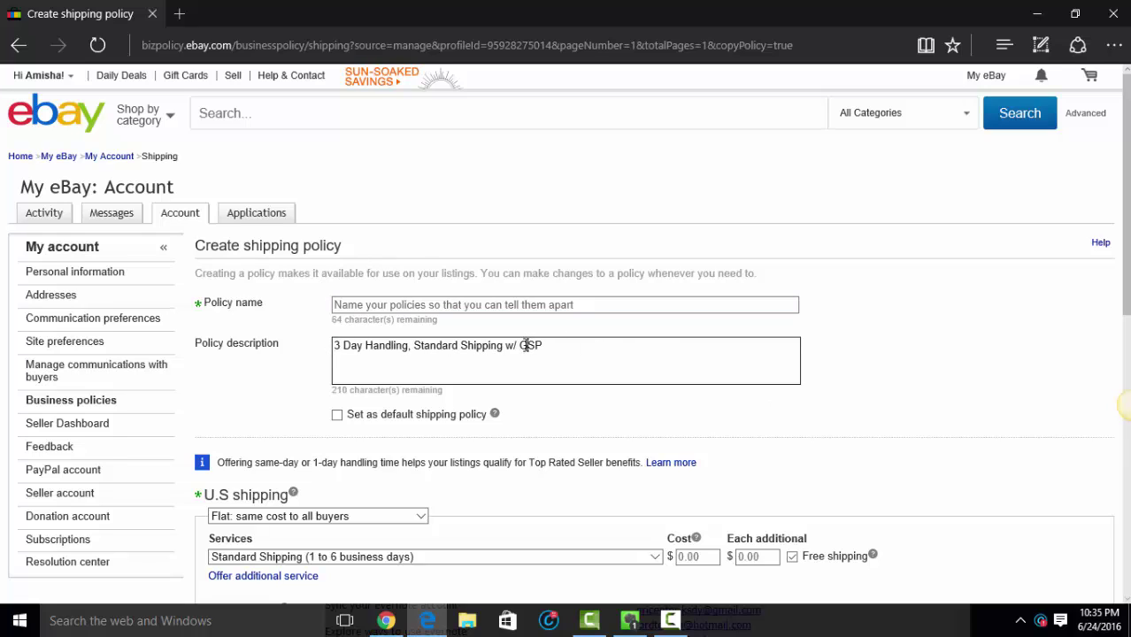
pyautogui.press('BackSpace')
pyautogui.press('BackSpace')
pyautogui.press('BackSpace')
pyautogui.write('NO')
pyautogui.tripleClick(528, 350)
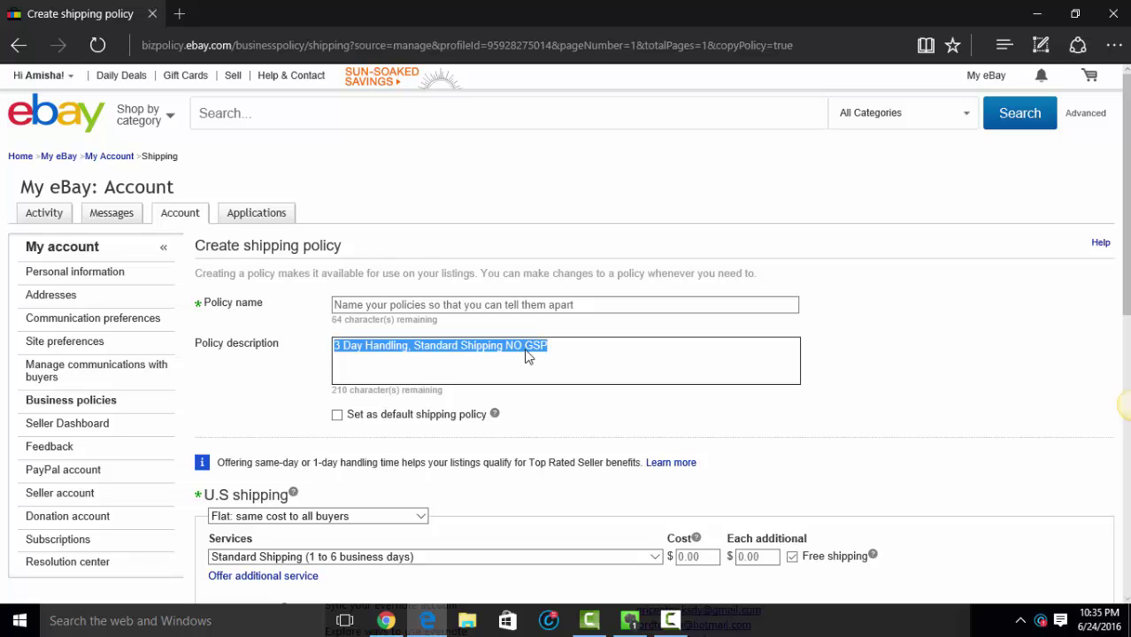
pyautogui.click(515, 301)
pyautogui.hotkey('ctrl', 'v')
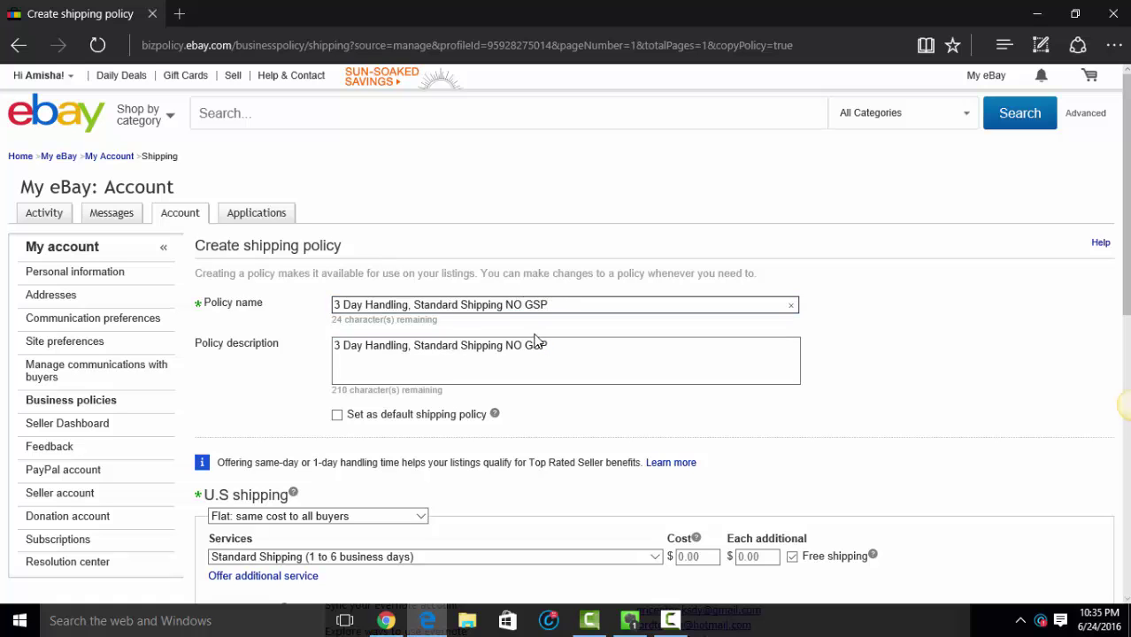
# Step: Turn off the Global Shipping Program and save the policy
pyautogui.scroll(-2, 531, 343)
pyautogui.scroll(-3, 394, 356)
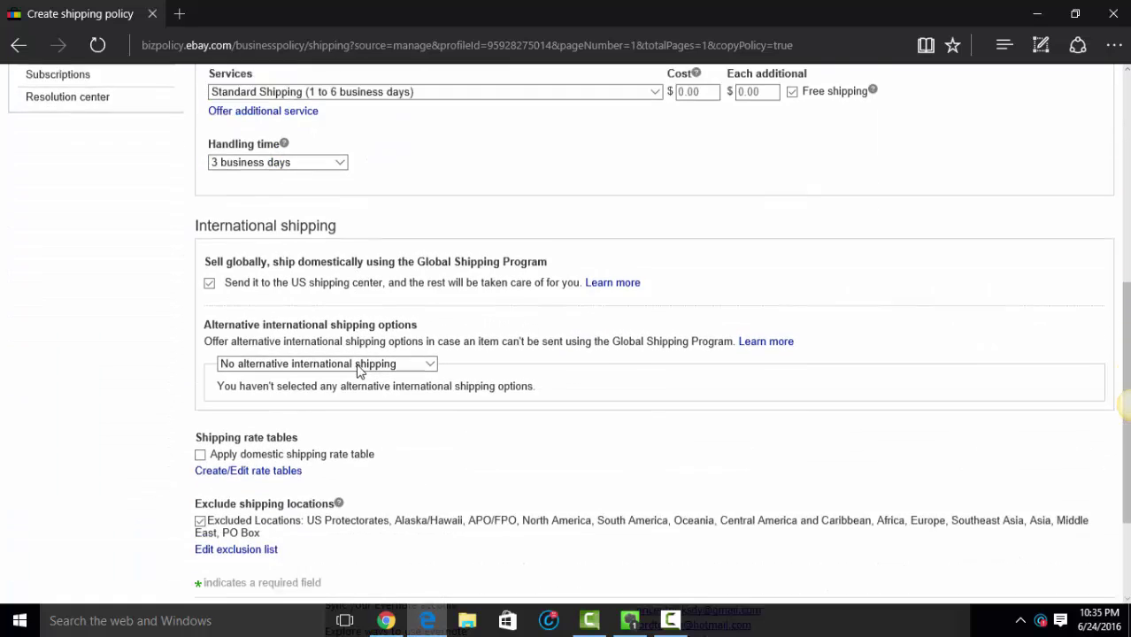
pyautogui.click(211, 264)
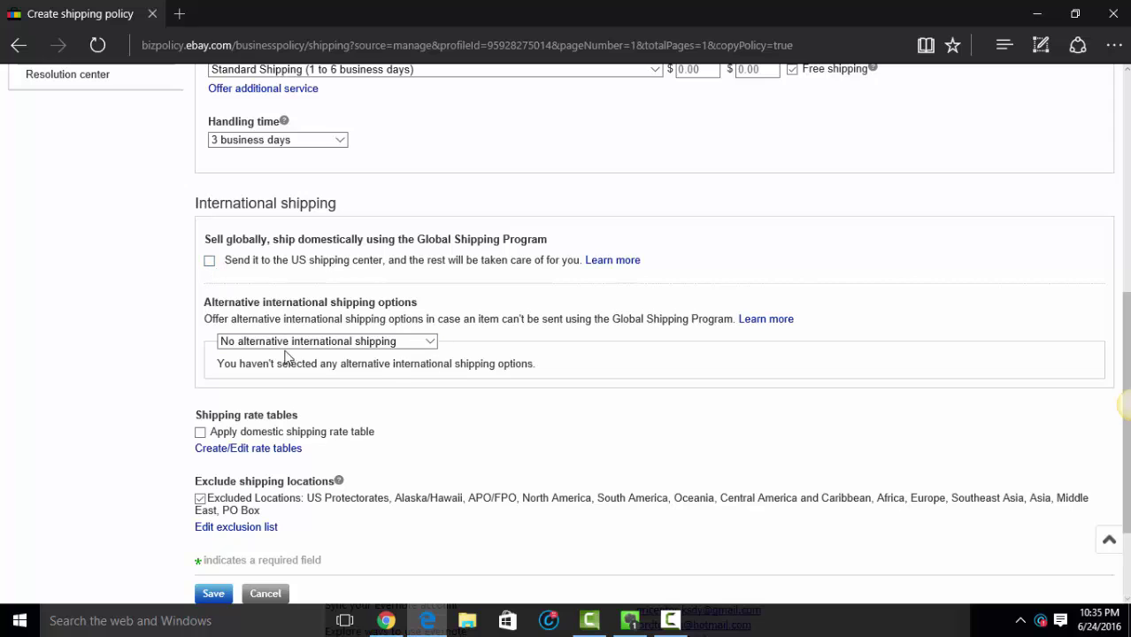
pyautogui.scroll(-2, 283, 356)
pyautogui.click(214, 461)
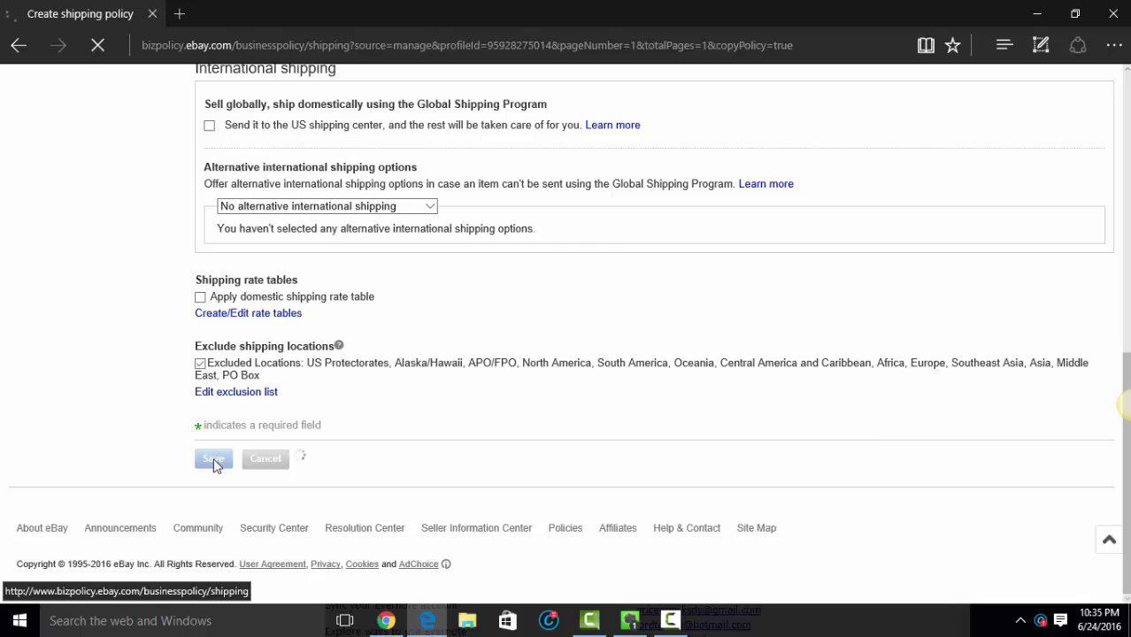
pyautogui.scroll(-2, 284, 422)
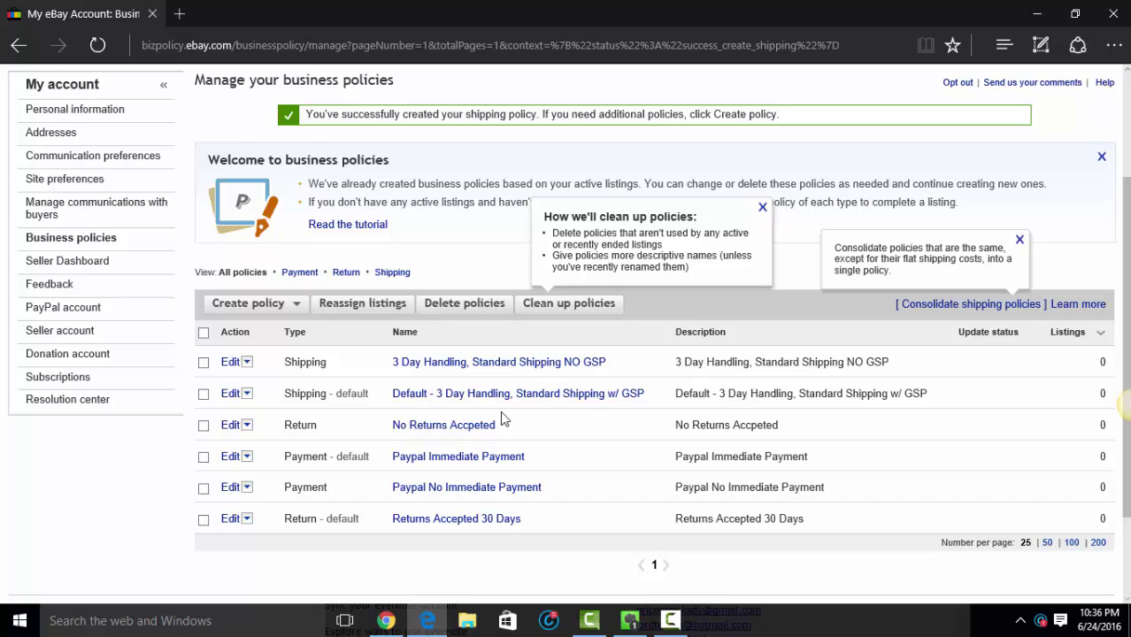
# Step: Create a new shipping policy named 'Freight' with description 'Freight'
pyautogui.click(276, 306)
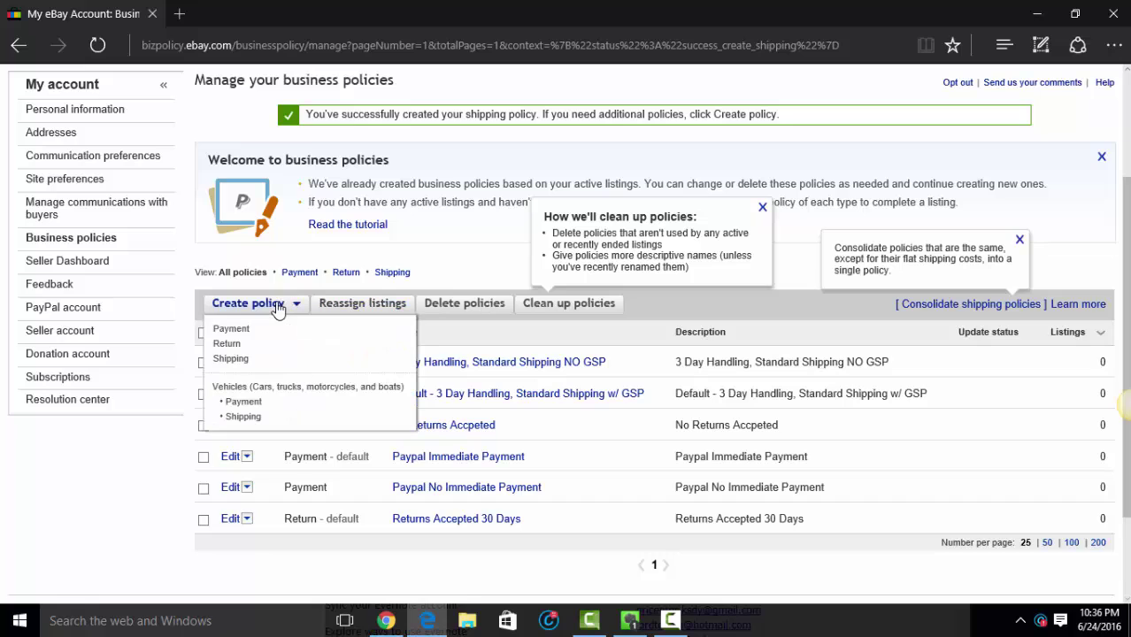
pyautogui.click(246, 359)
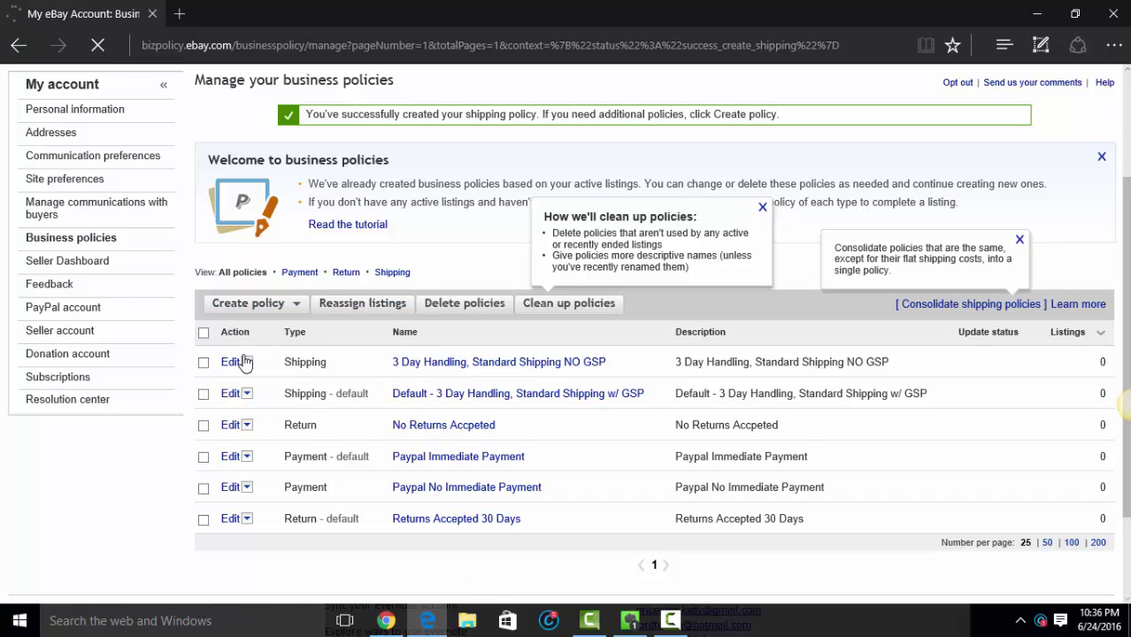
pyautogui.click(405, 304)
pyautogui.write('F')
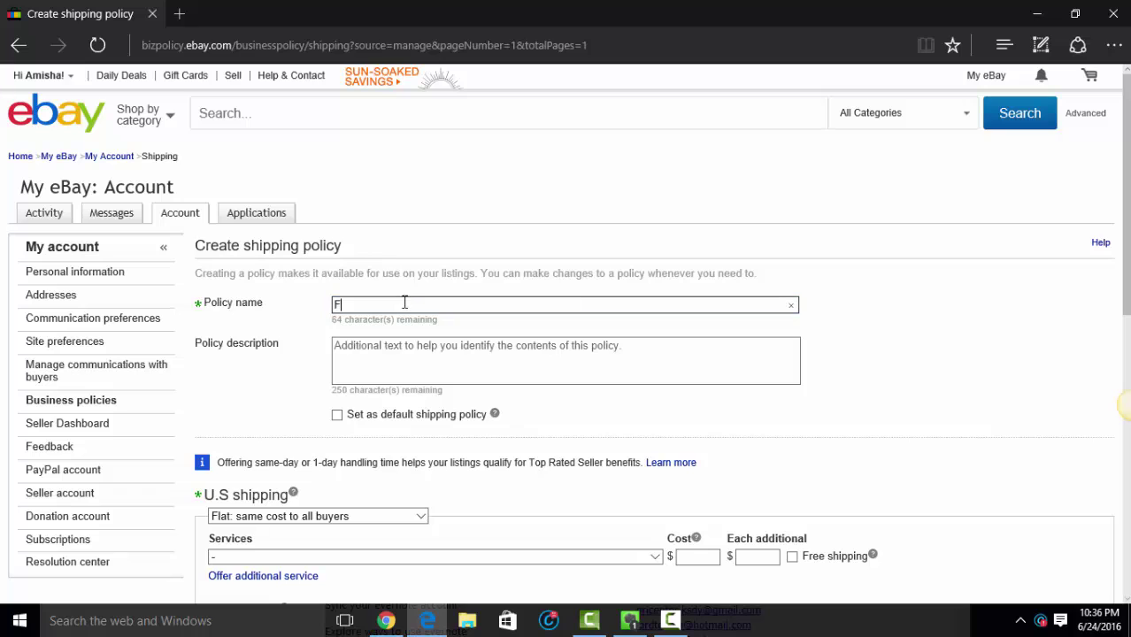
pyautogui.write('reight')
pyautogui.press('Tab')
pyautogui.write('Freigh')
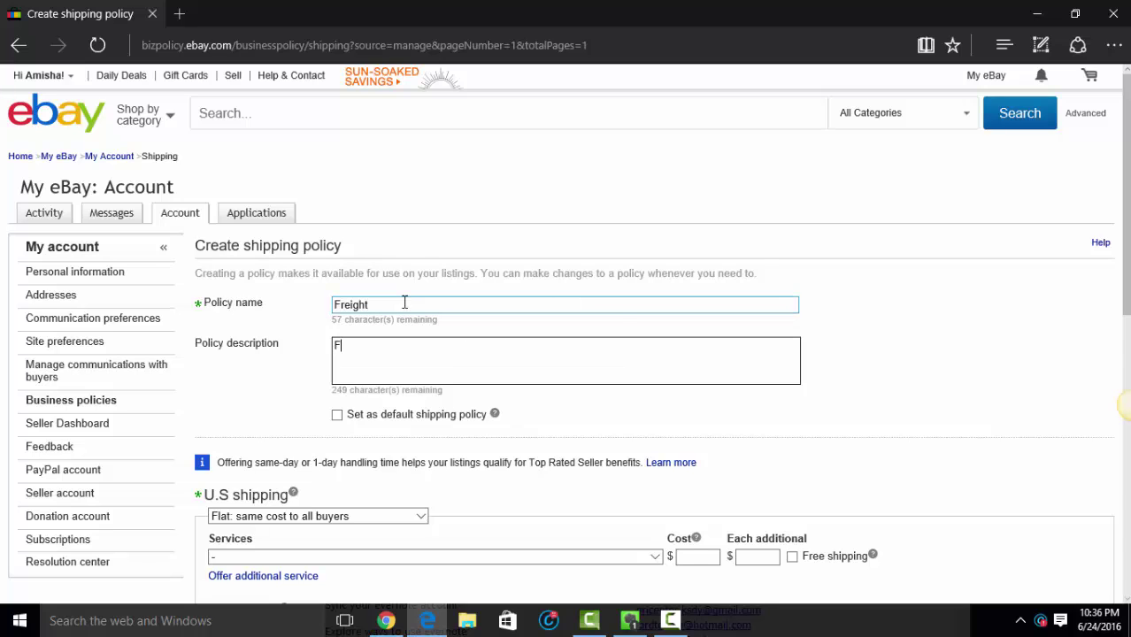
# Step: Set U.S. shipping to Freight with Other freight service, and save the policy
pyautogui.scroll(-2, 403, 323)
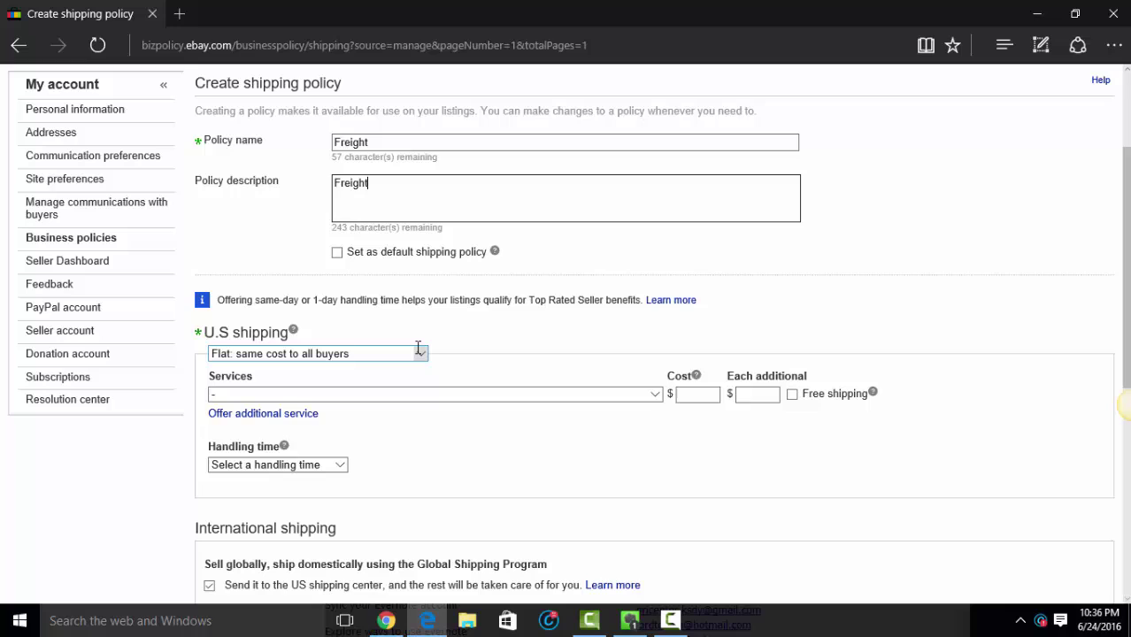
pyautogui.click(339, 354)
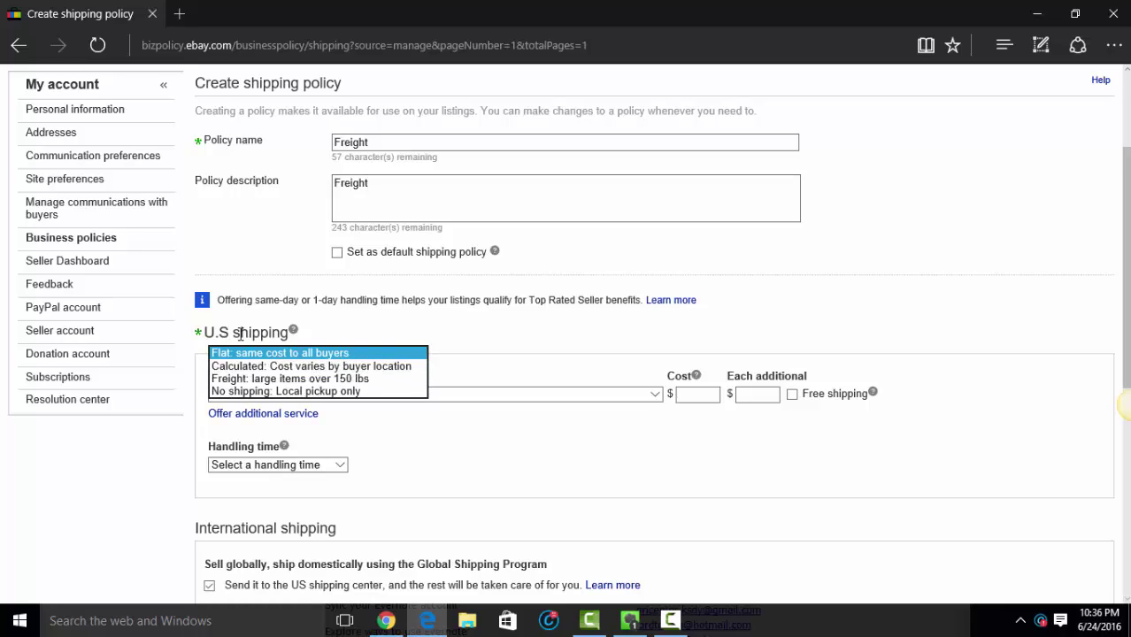
pyautogui.click(274, 379)
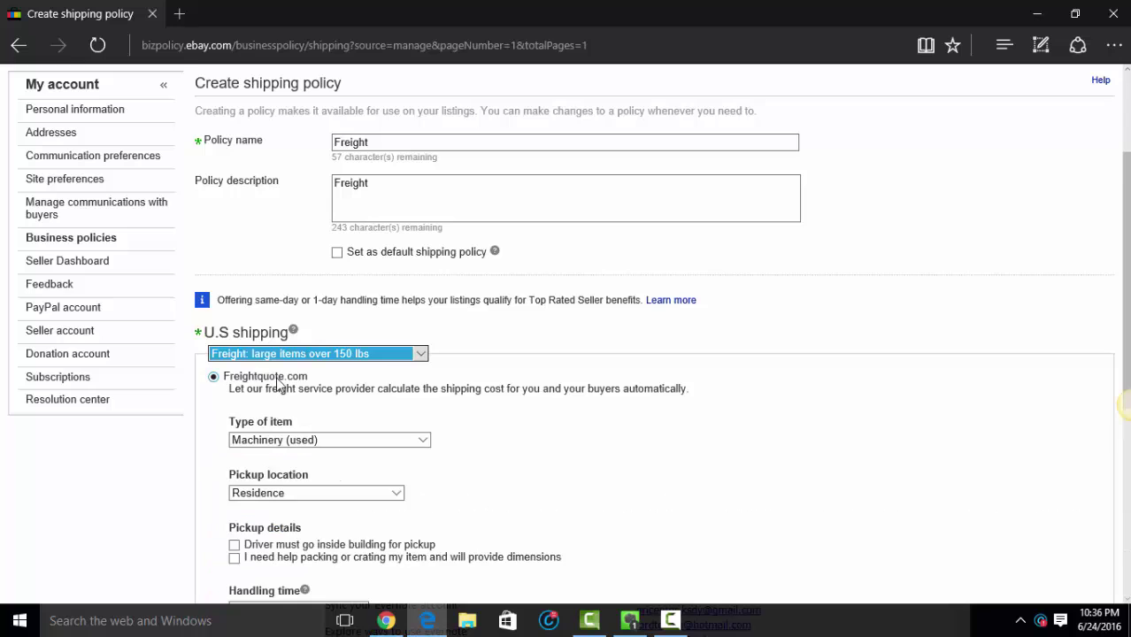
pyautogui.scroll(-3, 461, 387)
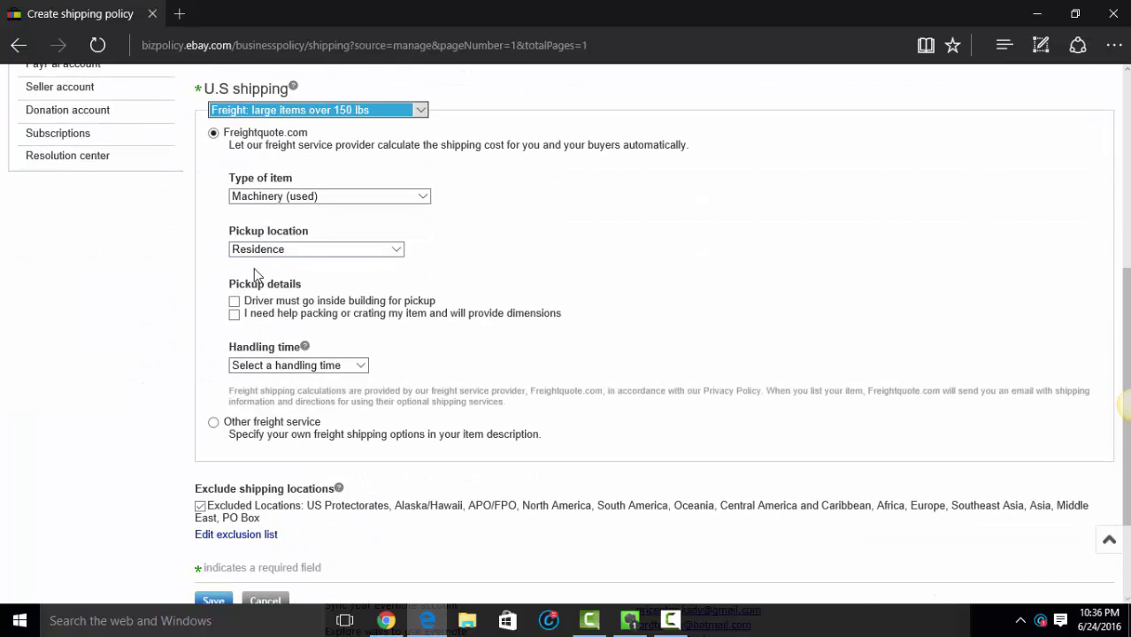
pyautogui.scroll(-1, 221, 367)
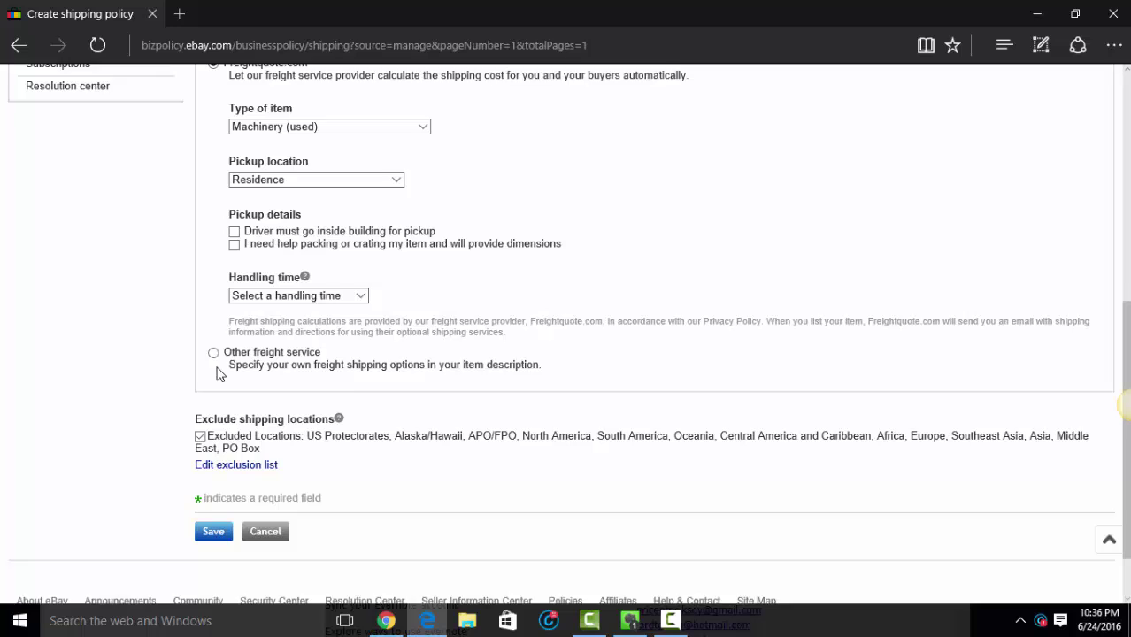
pyautogui.click(213, 341)
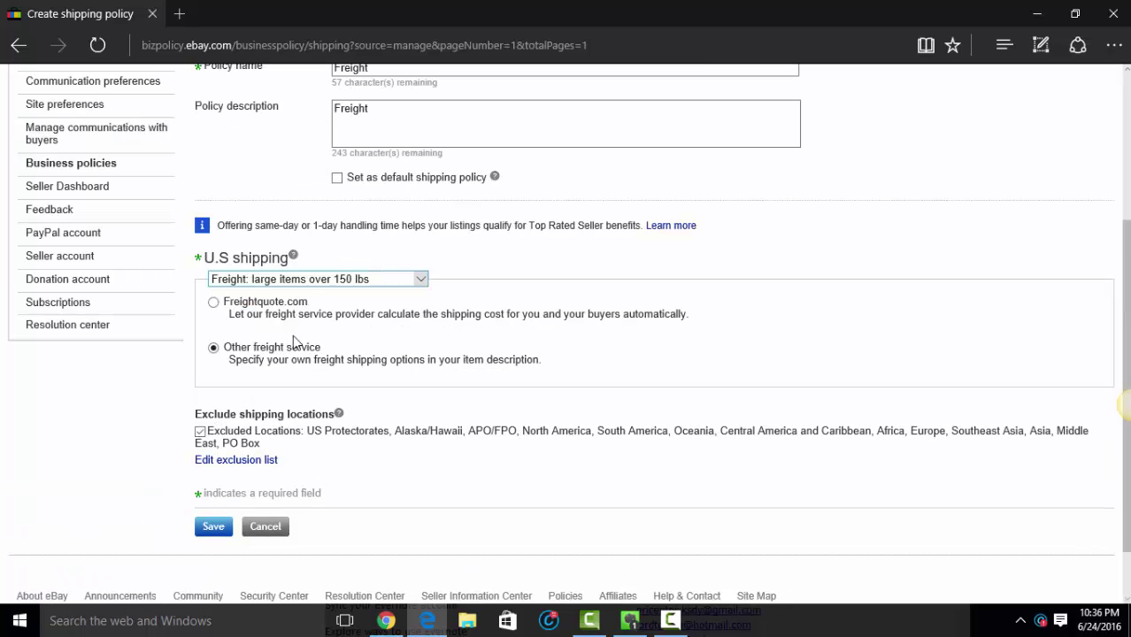
pyautogui.scroll(-1, 290, 409)
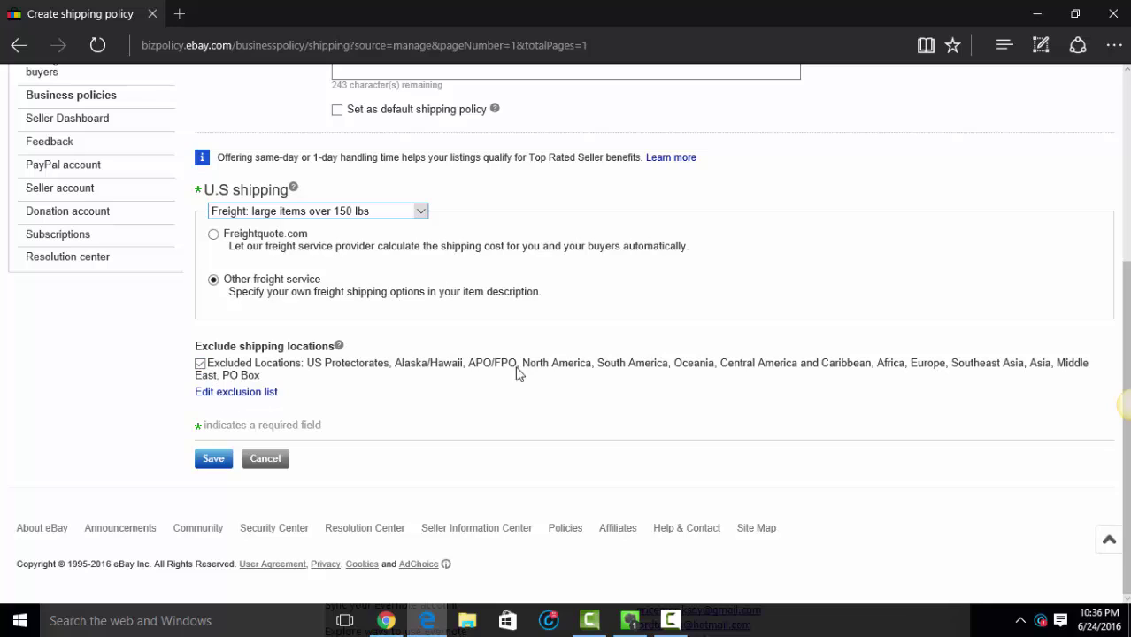
pyautogui.click(208, 469)
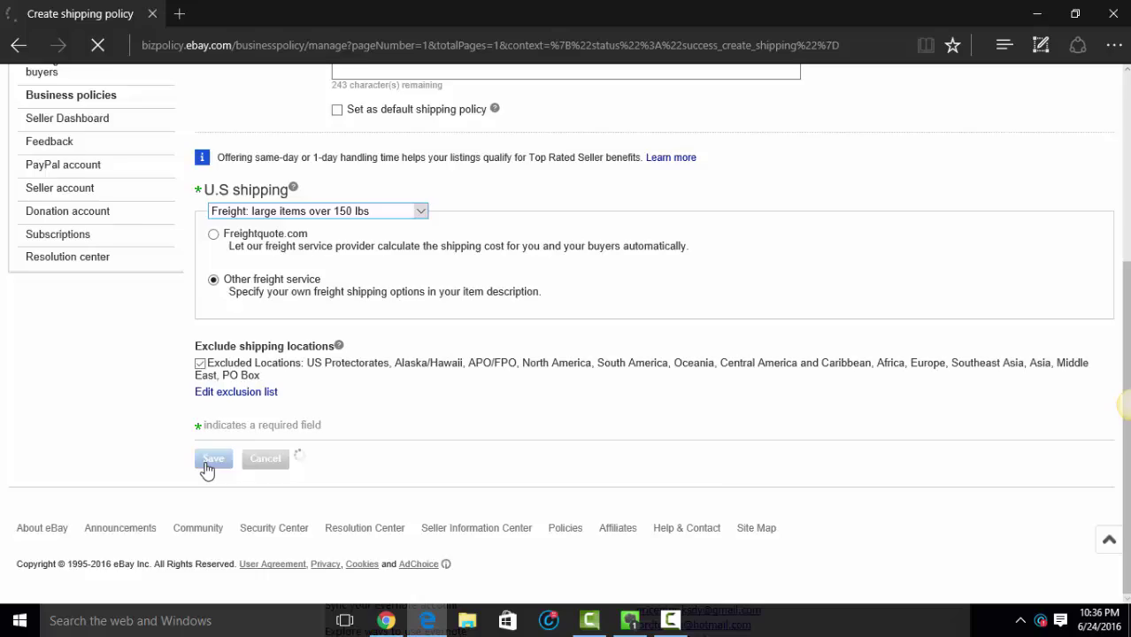
pyautogui.scroll(-3, 282, 412)
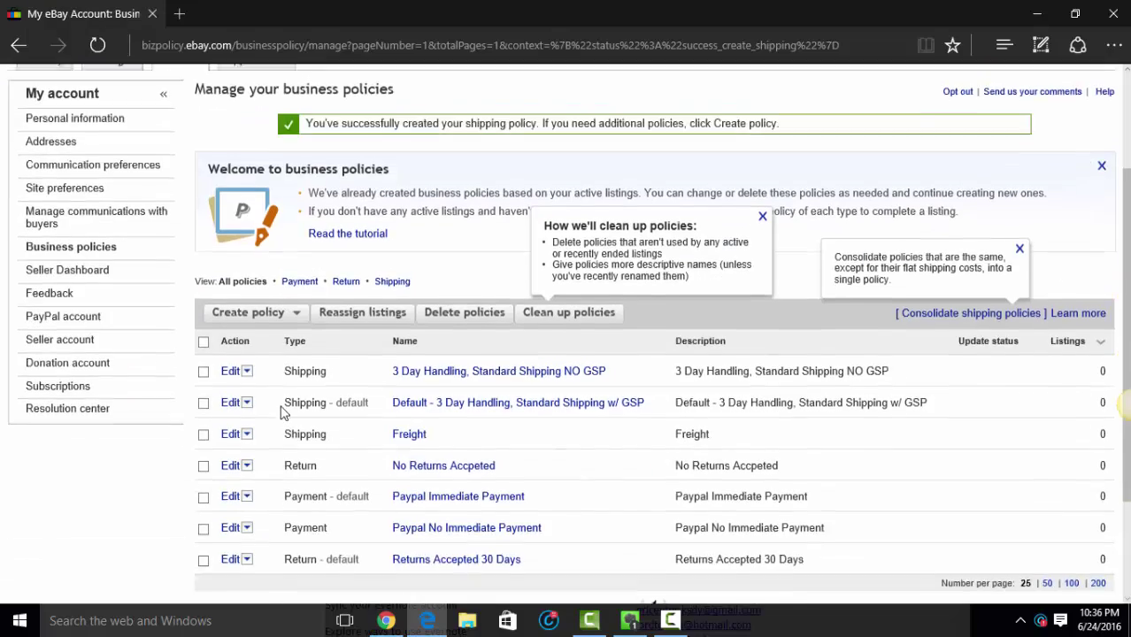
# Step: Open the '3 Day Handling, Standard Shipping NO GSP' policy and select its name
pyautogui.scroll(2, 281, 412)
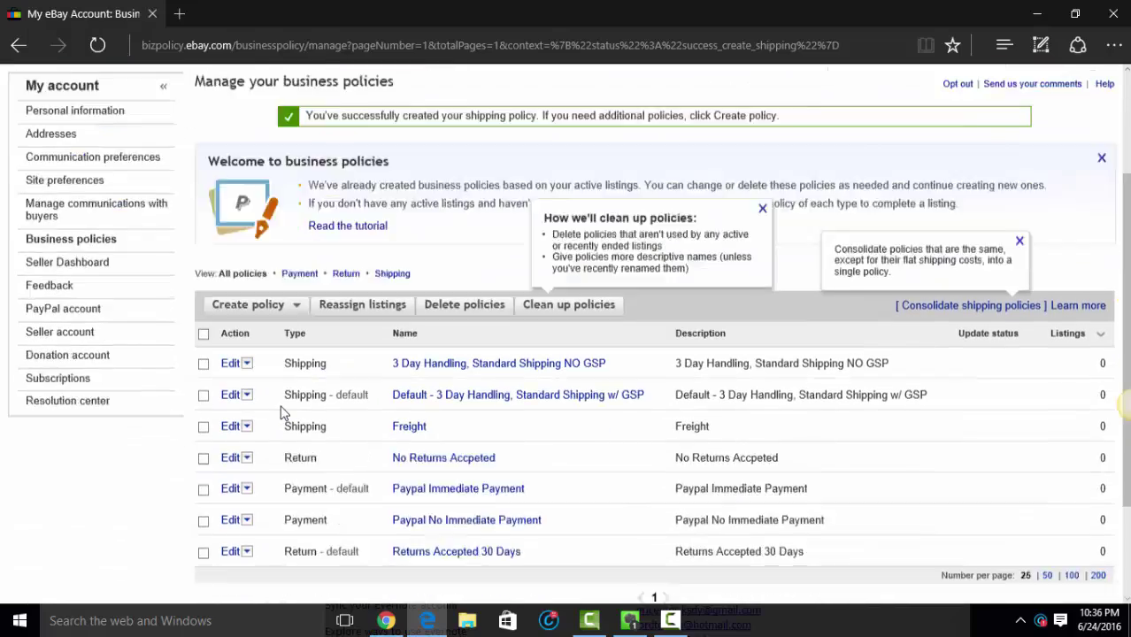
pyautogui.scroll(-2, 282, 411)
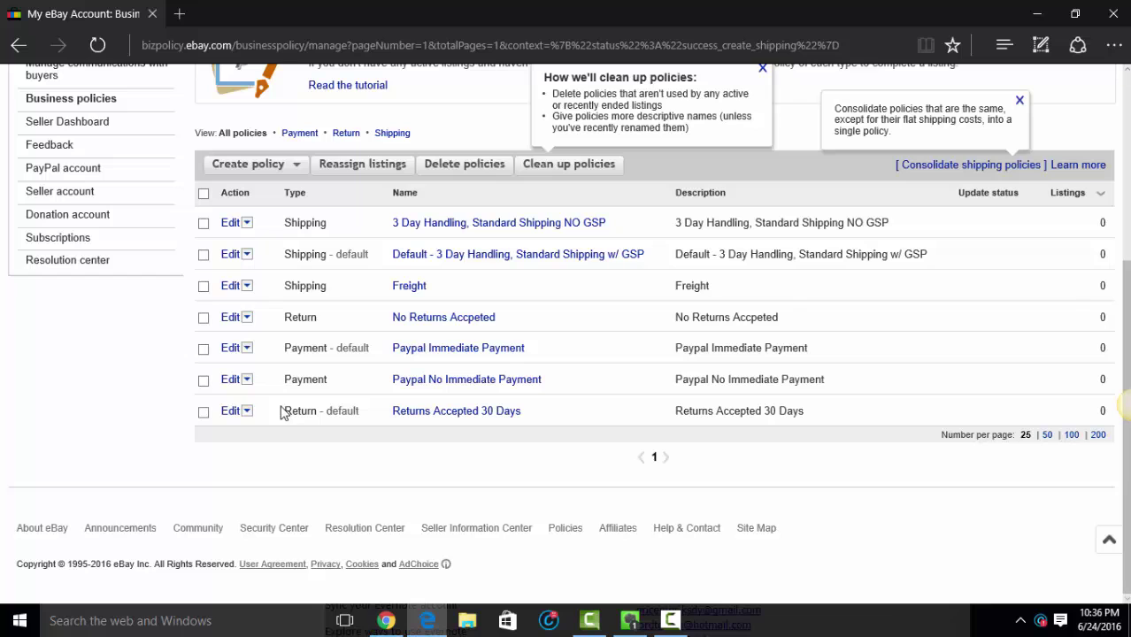
pyautogui.scroll(1, 282, 412)
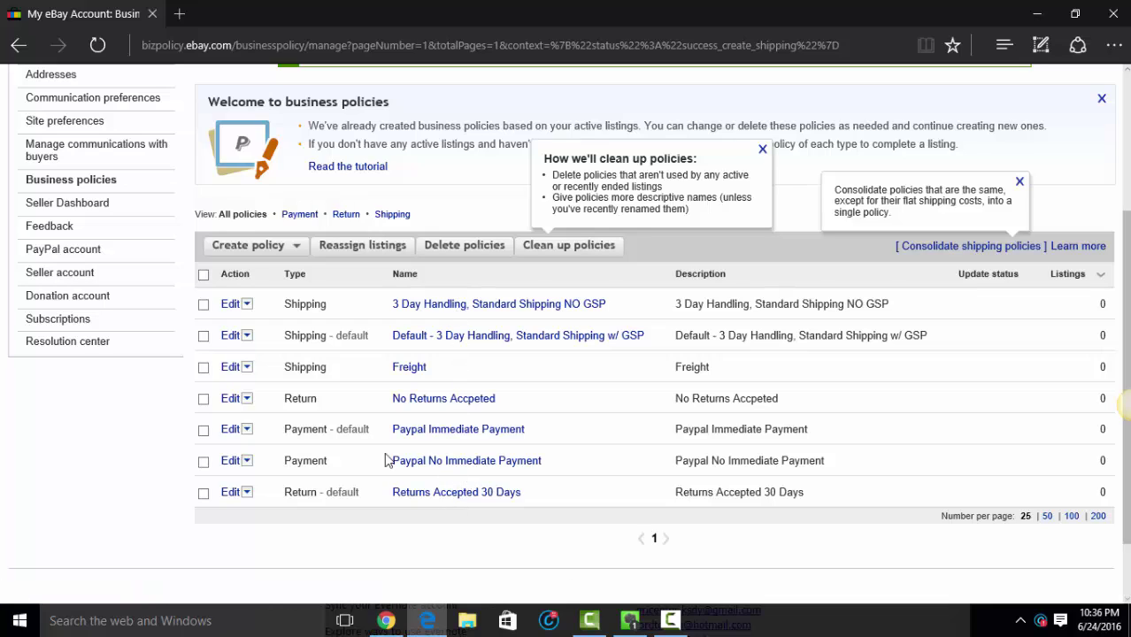
pyautogui.click(435, 306)
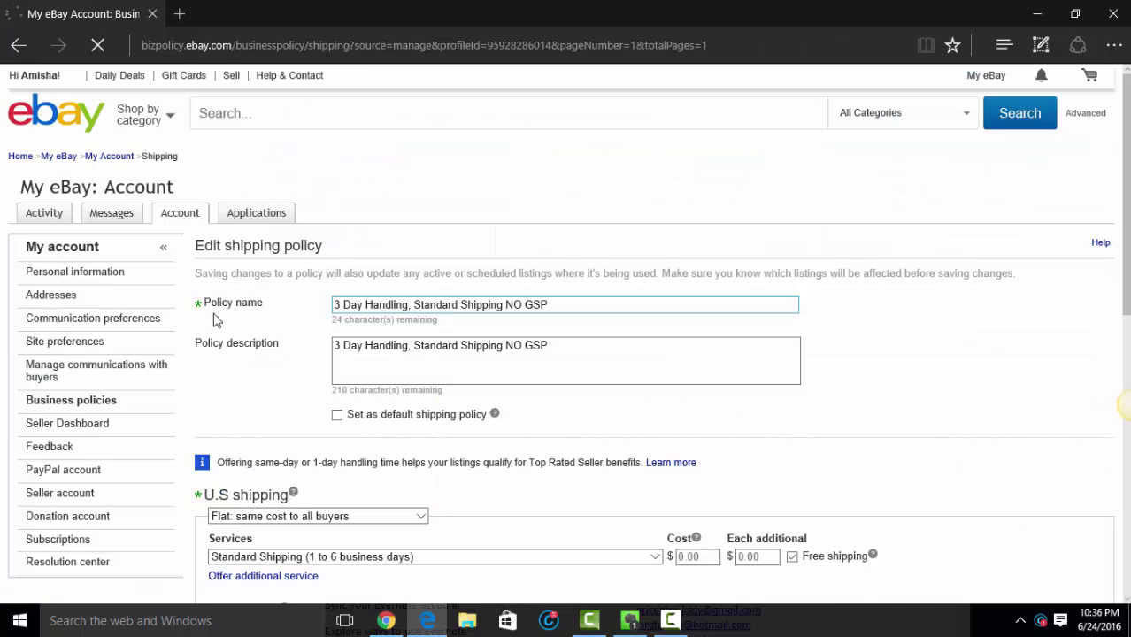
pyautogui.moveTo(566, 305); pyautogui.dragTo(300, 301)
# Step: Resave the policy and bring up HydraLister's Settings page
pyautogui.scroll(-8, 779, 368)
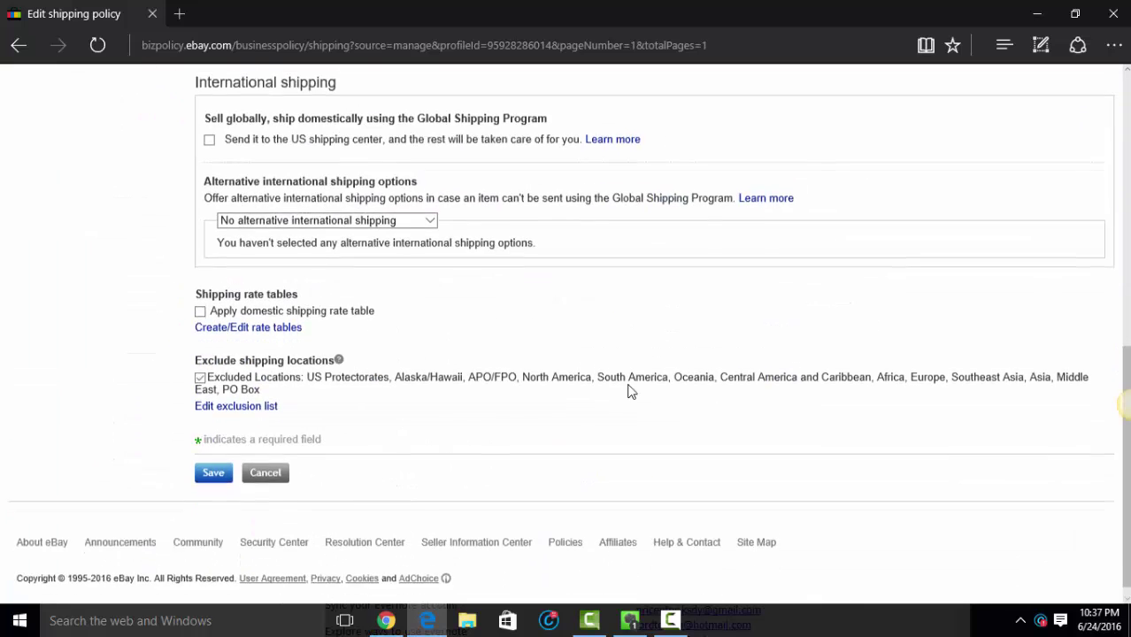
pyautogui.click(210, 459)
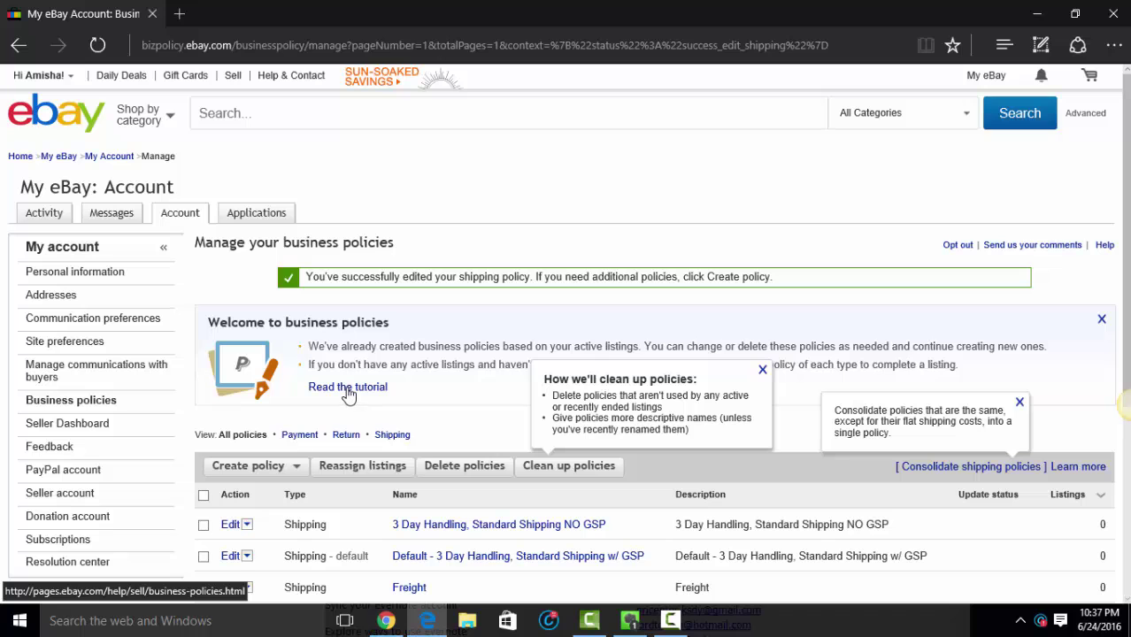
pyautogui.scroll(-2, 345, 389)
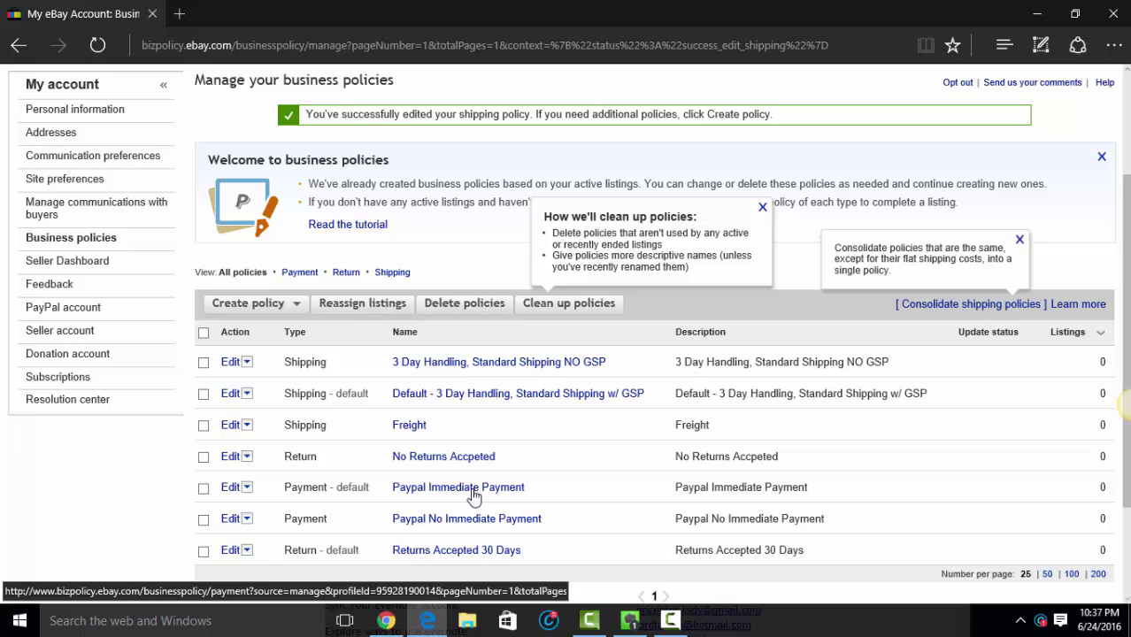
pyautogui.click(386, 623)
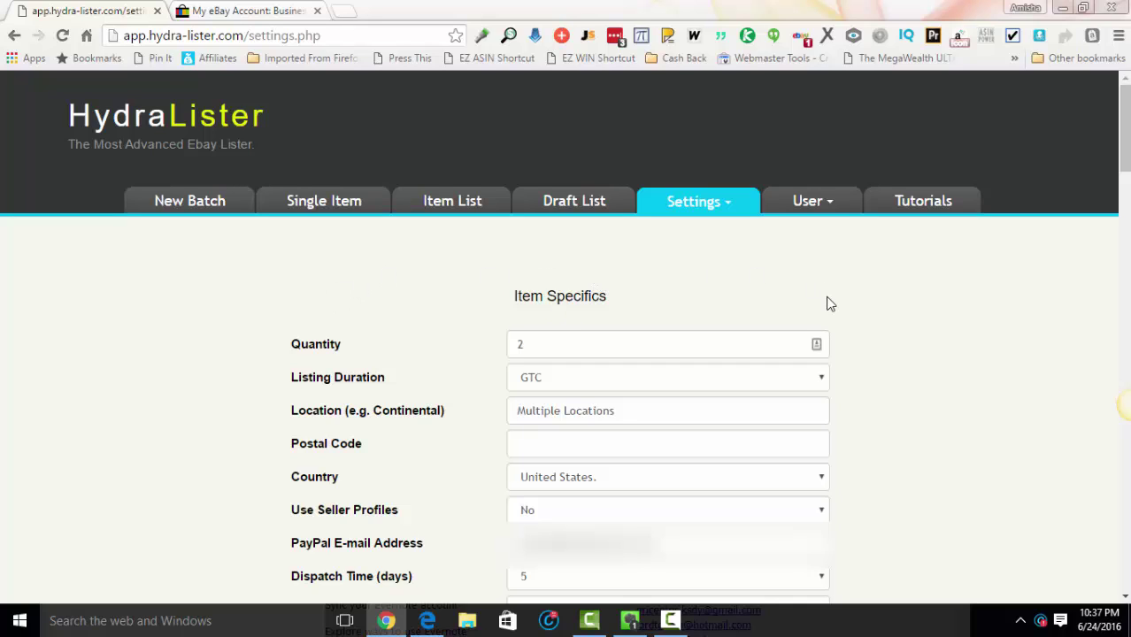
# Step: Set Use Seller Profiles to Yes in HydraLister settings
pyautogui.click(721, 213)
pyautogui.click(578, 517)
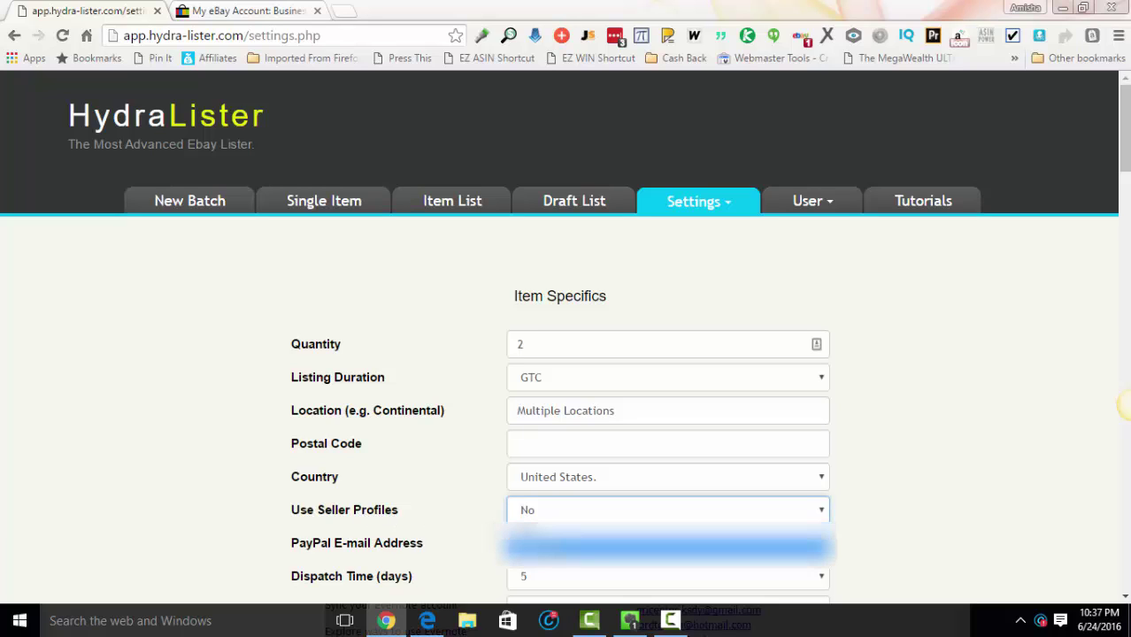
pyautogui.click(553, 549)
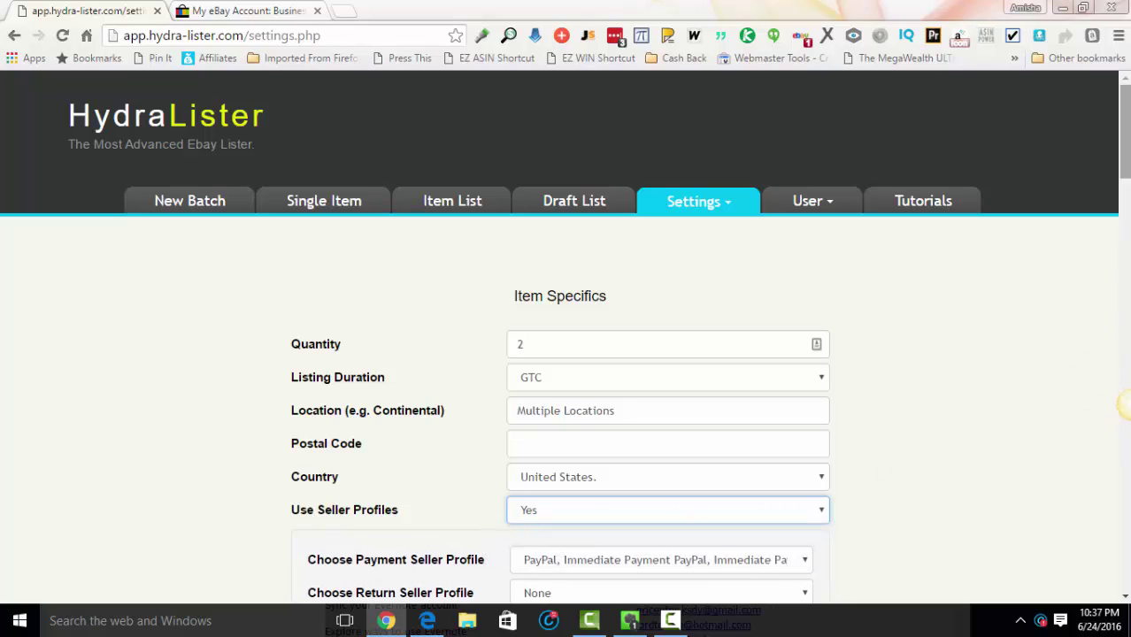
pyautogui.moveTo(1124, 124); pyautogui.dragTo(1125, 160)
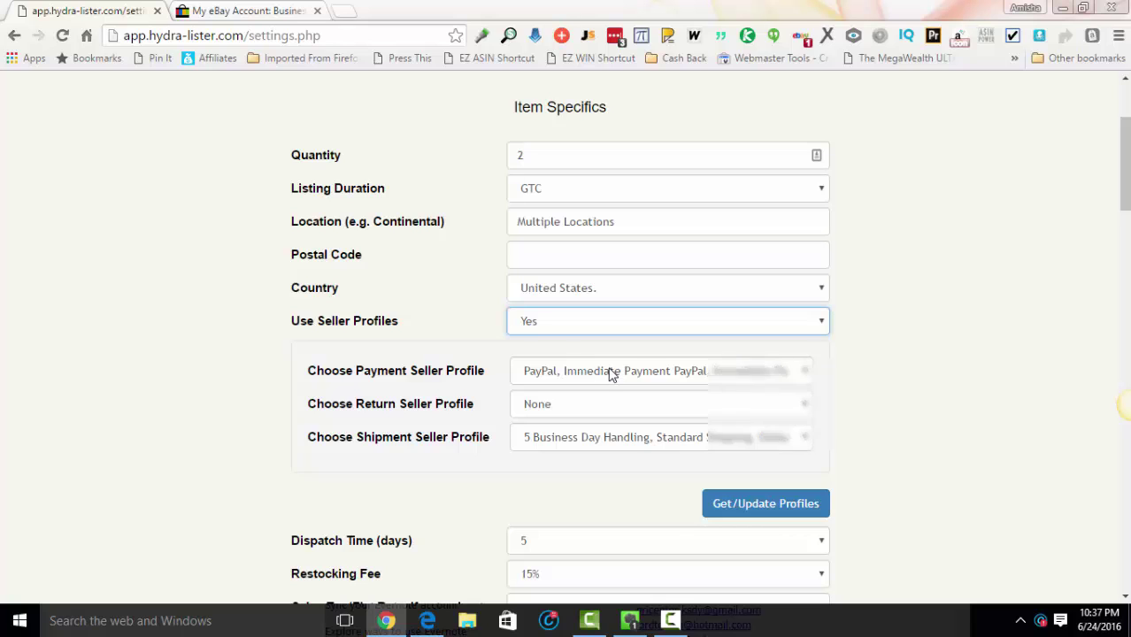
# Step: Refresh the seller profiles from eBay with Get/Update Profiles
pyautogui.click(609, 371)
pyautogui.click(601, 424)
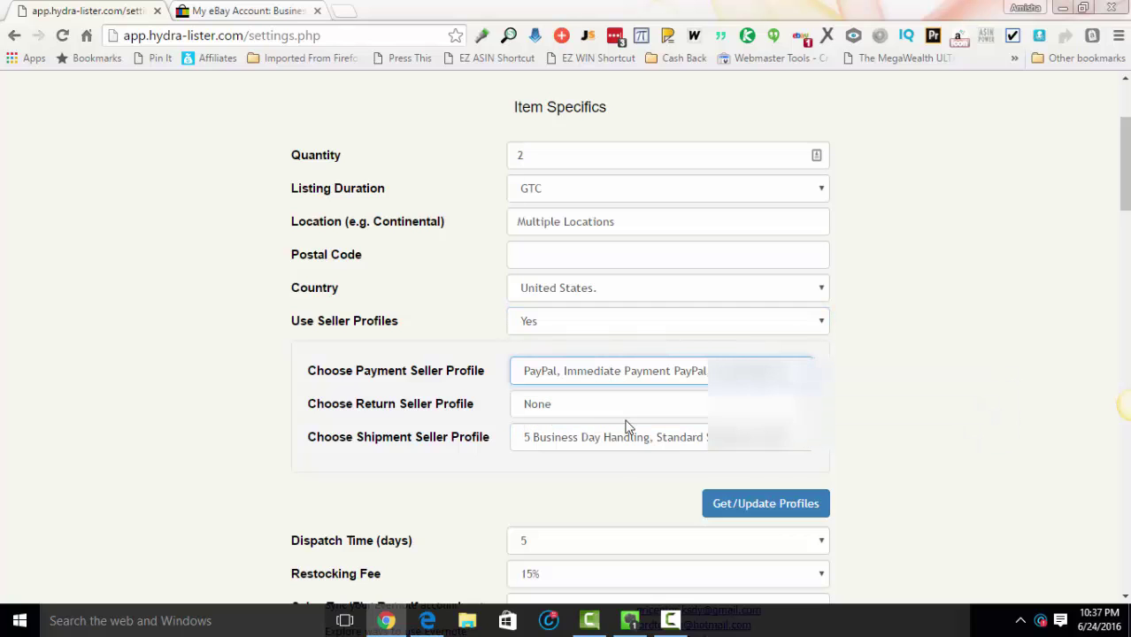
pyautogui.click(603, 409)
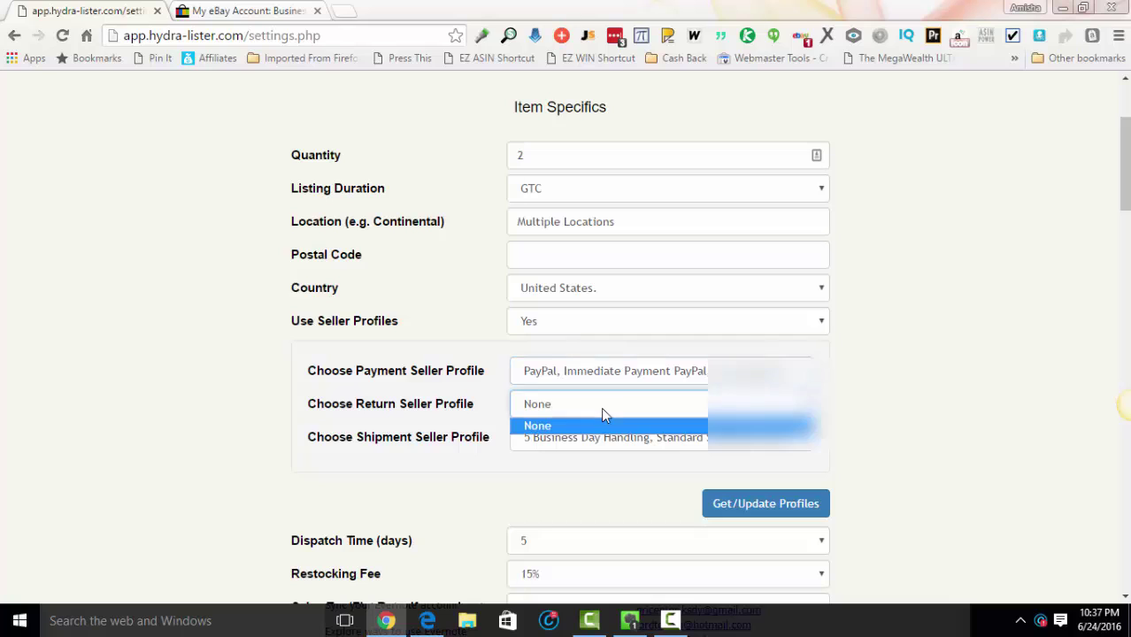
pyautogui.click(606, 421)
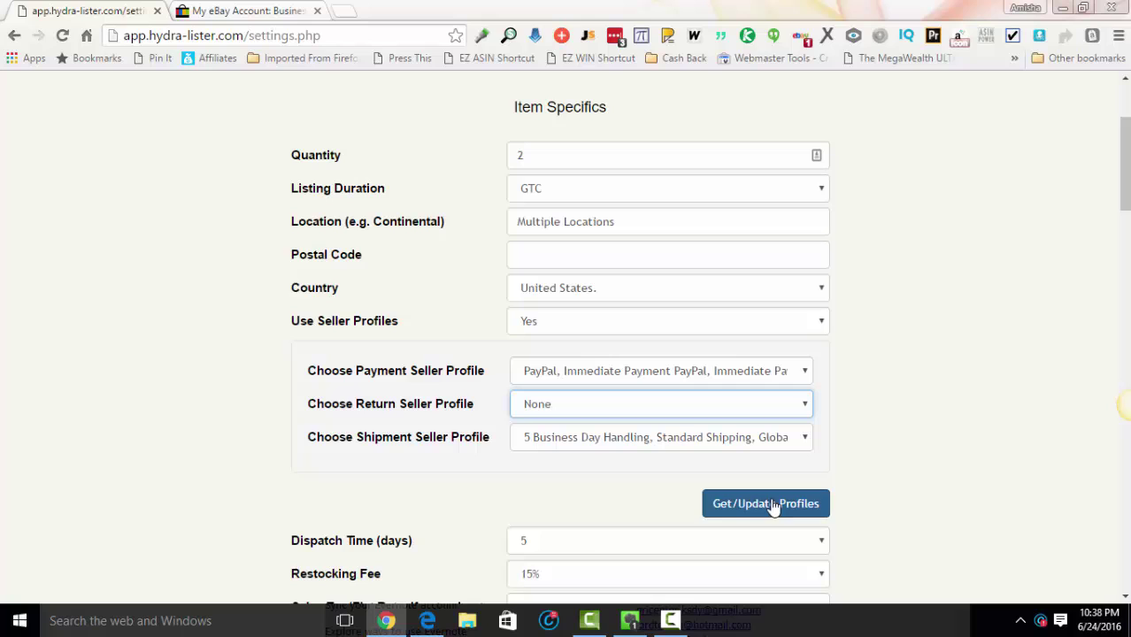
pyautogui.click(744, 504)
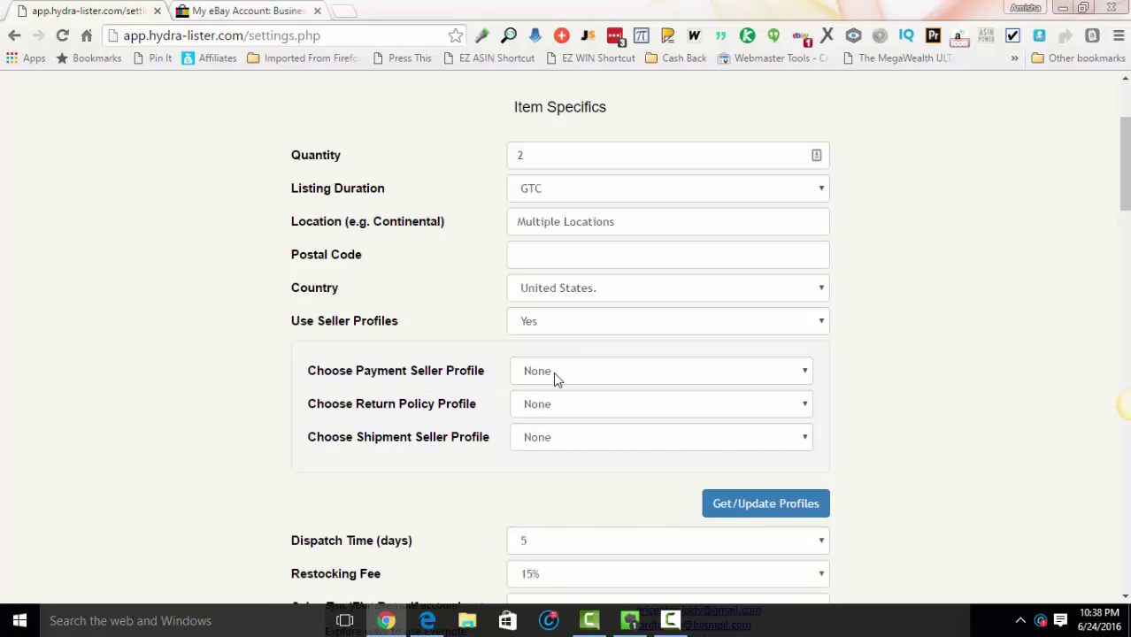
# Step: Choose PayPal Immediate Payment, Returns Accepted 30 Days and 5 Business Day shipping, then save
pyautogui.click(555, 373)
pyautogui.click(569, 422)
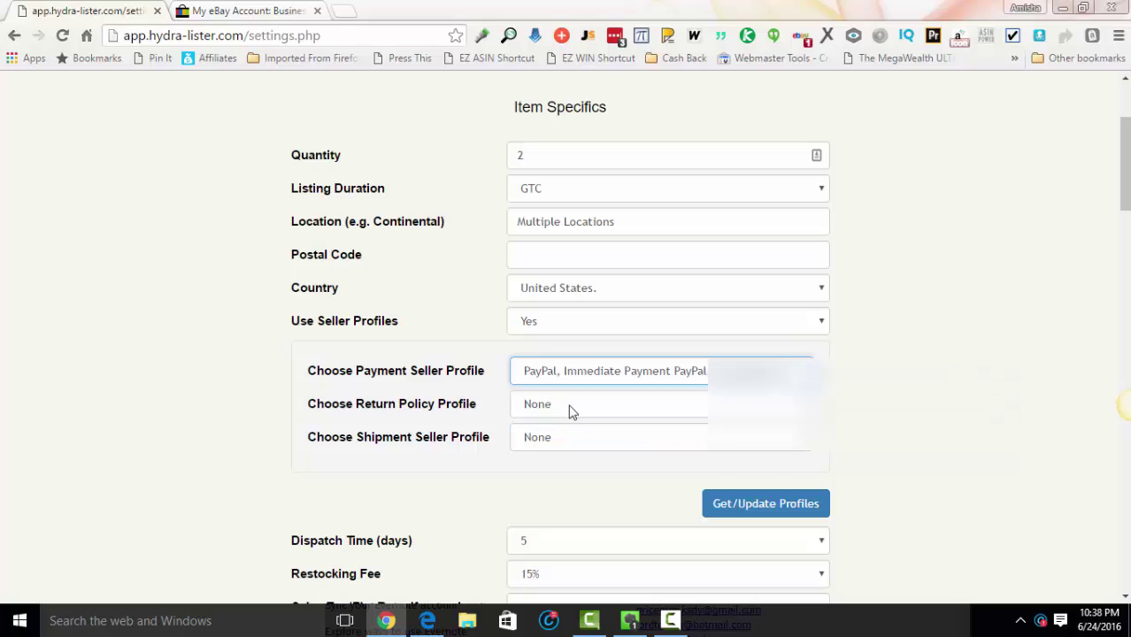
pyautogui.click(562, 407)
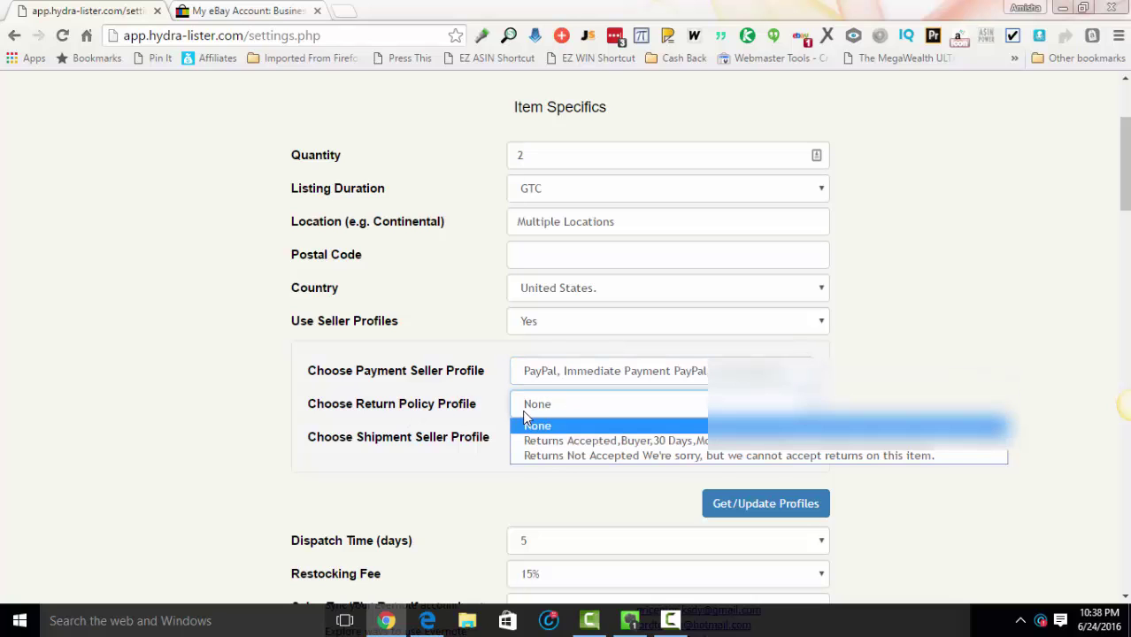
pyautogui.click(608, 441)
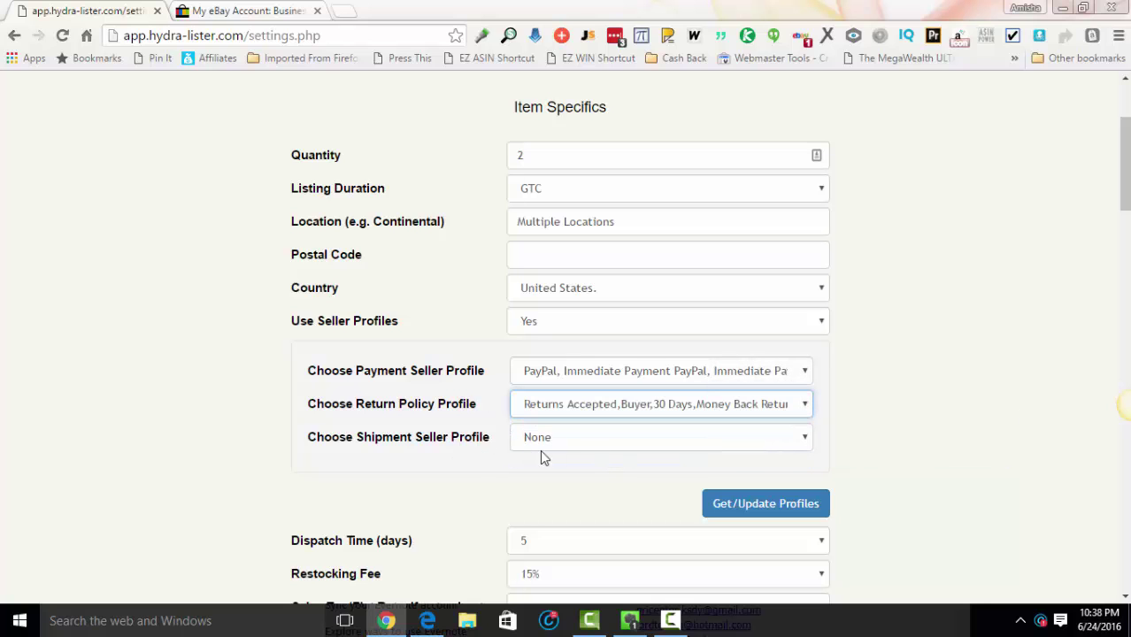
pyautogui.click(567, 440)
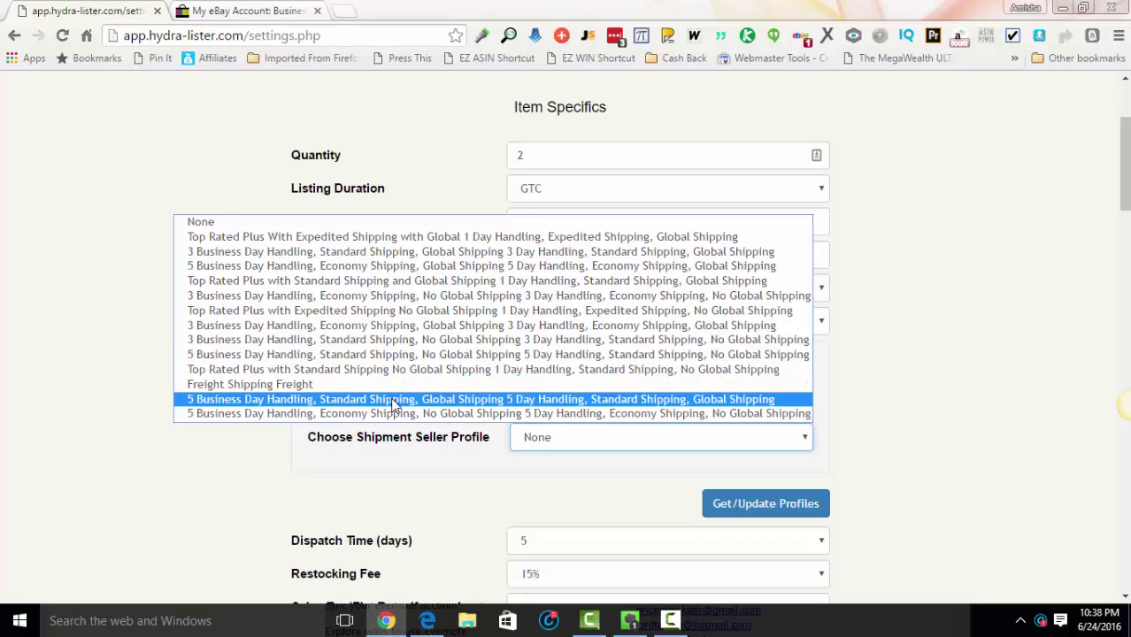
pyautogui.click(394, 403)
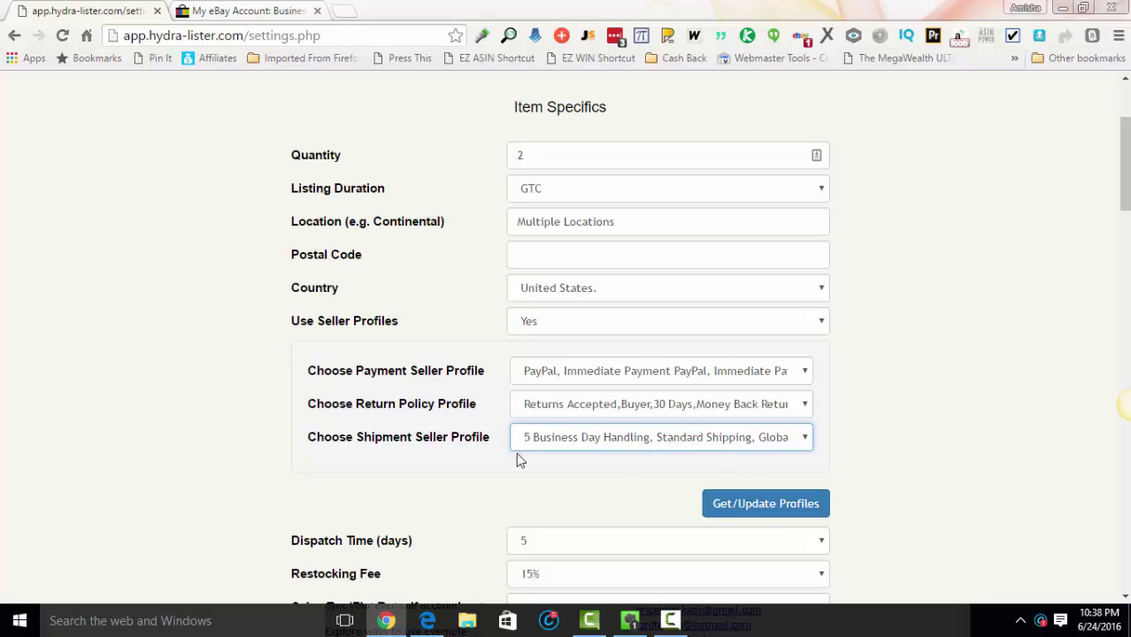
pyautogui.scroll(-3, 948, 328)
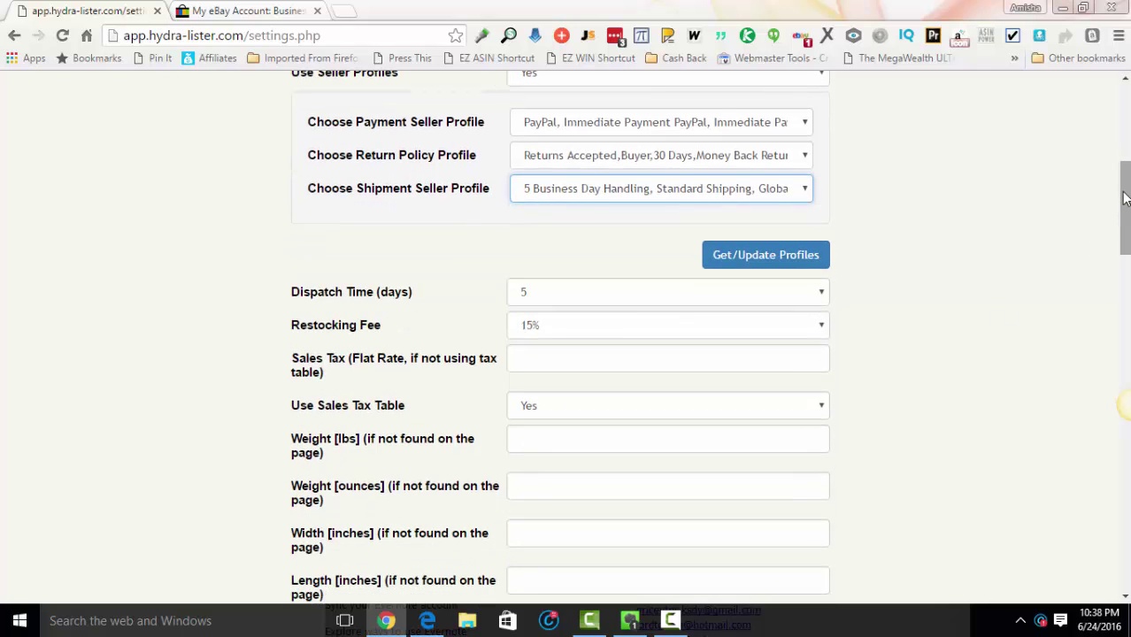
pyautogui.moveTo(1124, 198); pyautogui.dragTo(1125, 531)
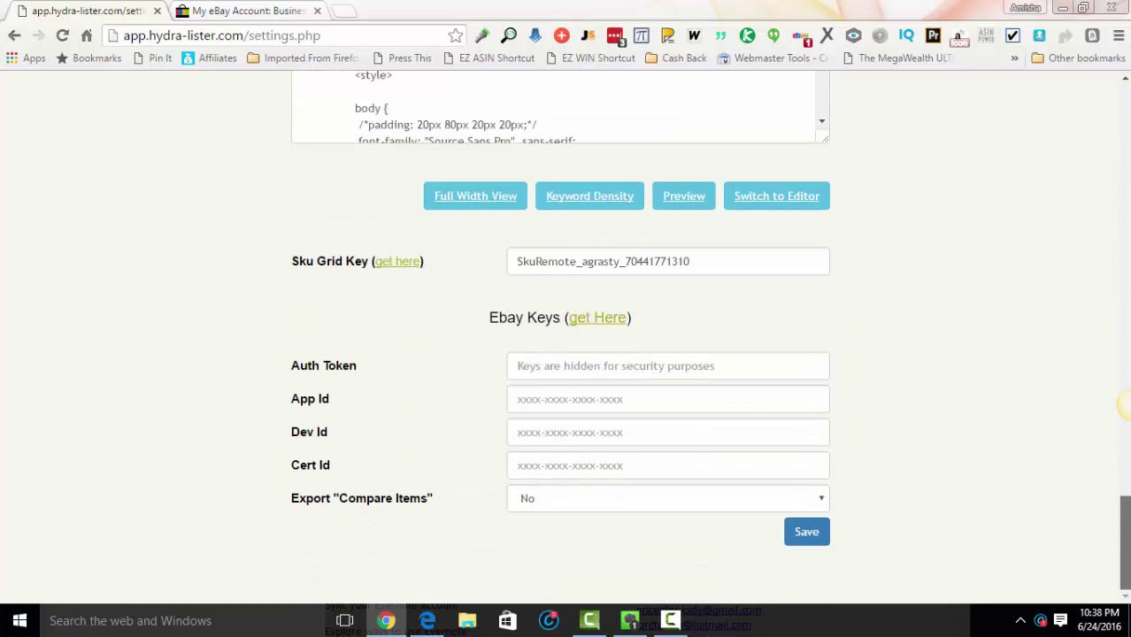
pyautogui.click(803, 538)
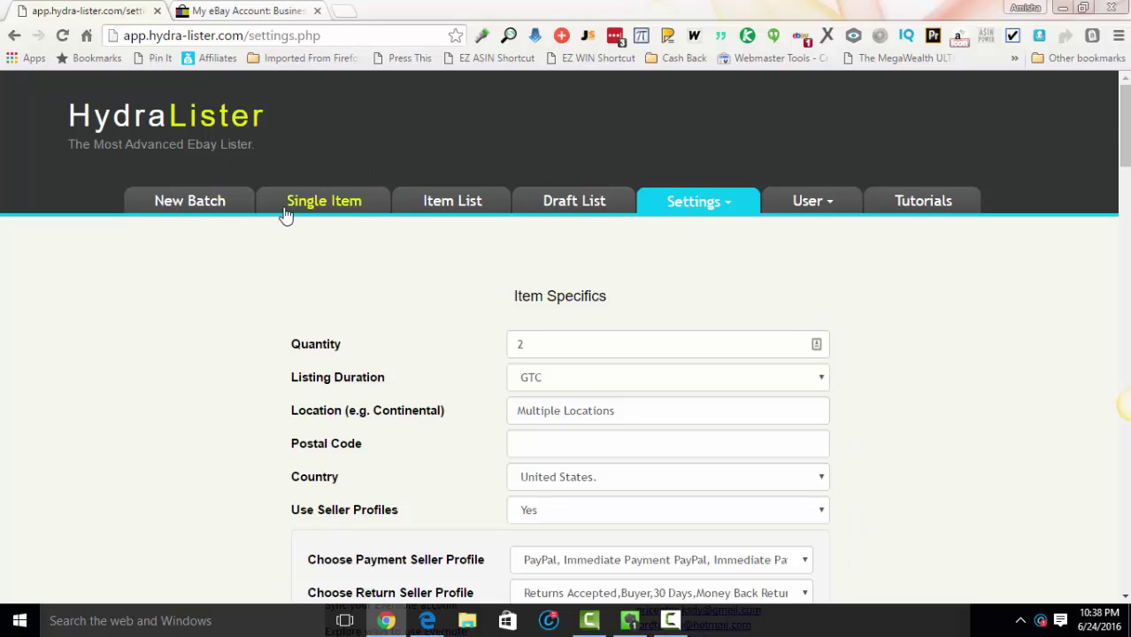
# Step: Go to single-item listing, then open the HomePop Nailhead Upholstered Storage Bench from Overstock's sale furniture
pyautogui.click(324, 203)
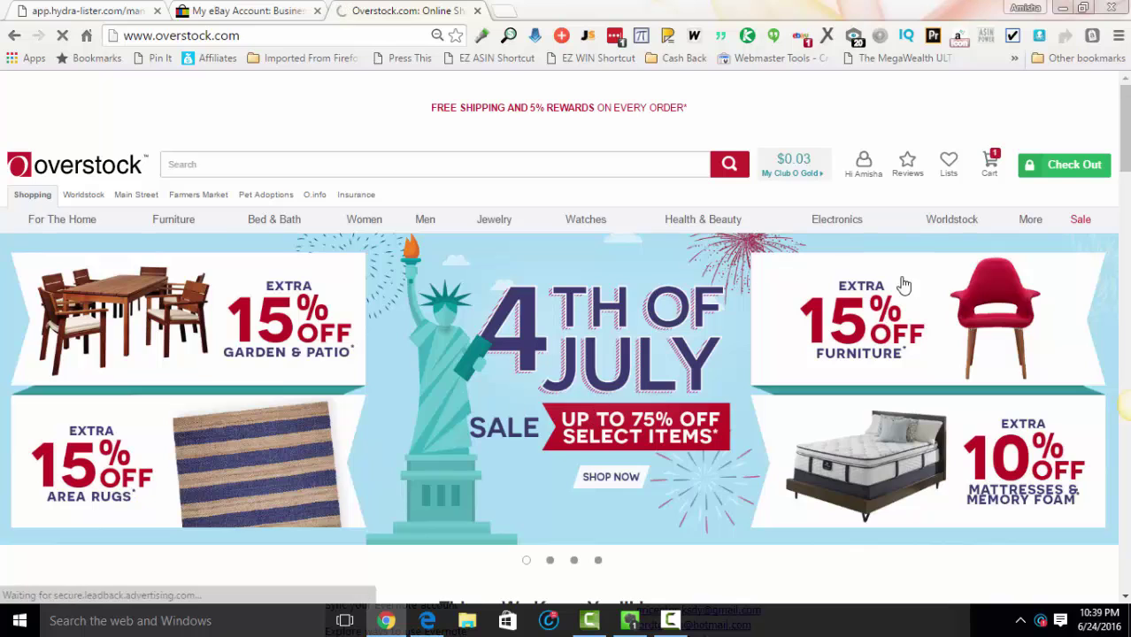
pyautogui.click(760, 335)
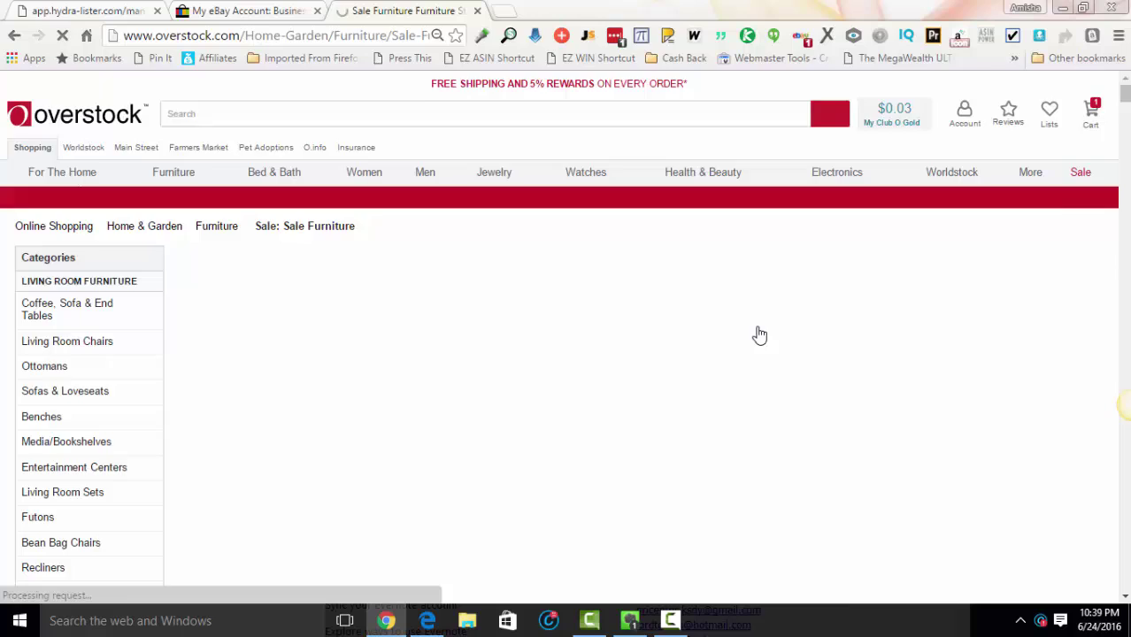
pyautogui.scroll(-4, 757, 331)
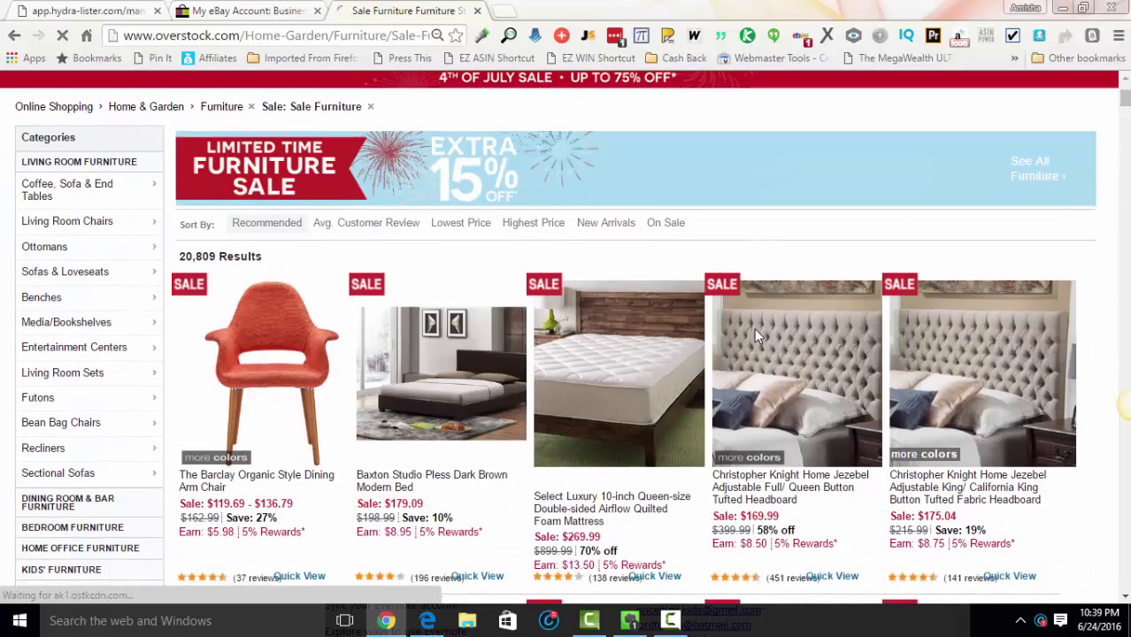
pyautogui.scroll(-1, 754, 336)
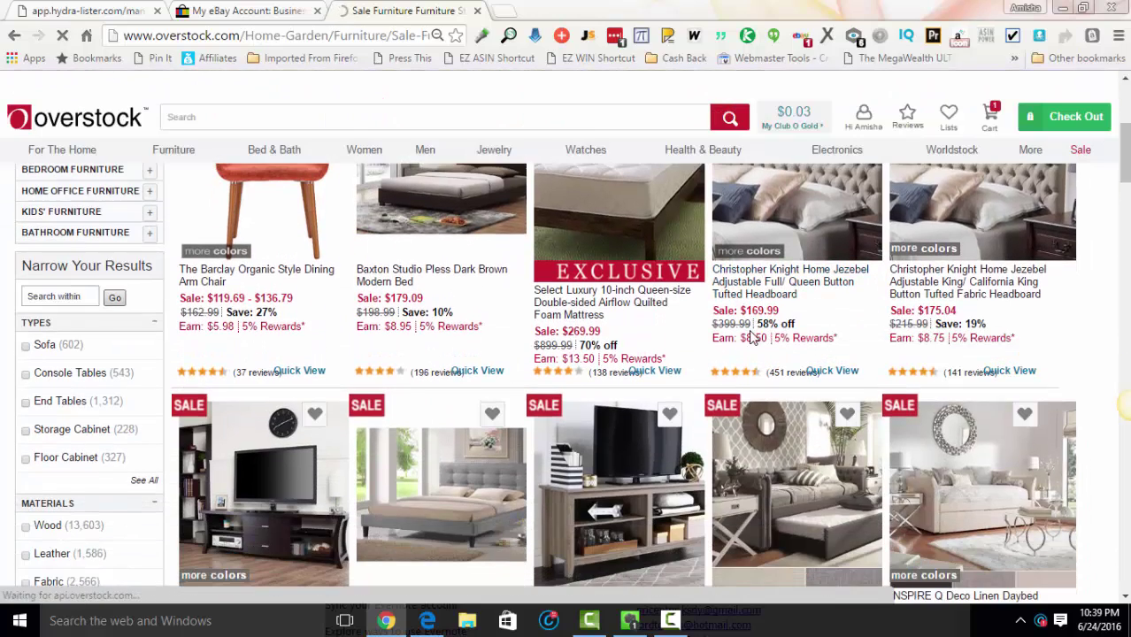
pyautogui.scroll(-1, 748, 332)
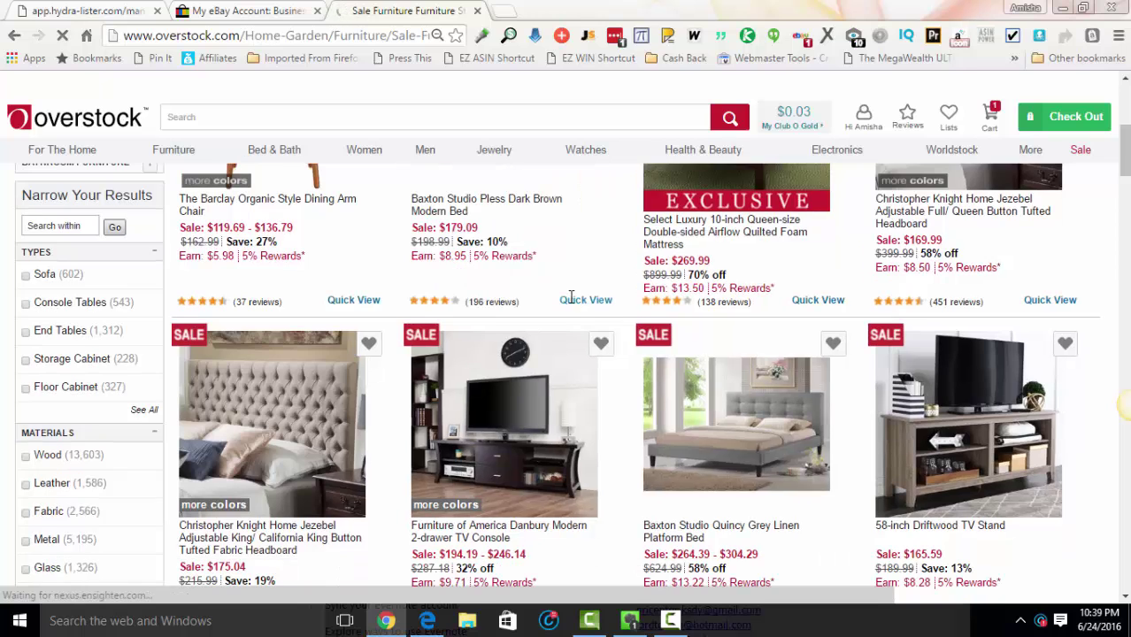
pyautogui.scroll(-2, 571, 295)
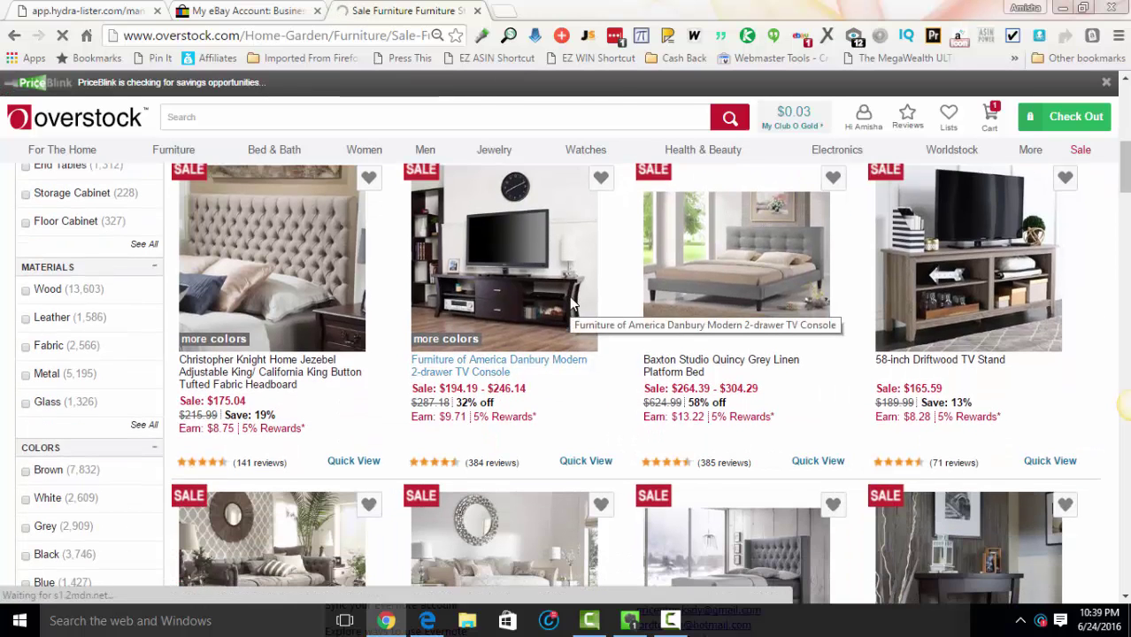
pyautogui.scroll(-2, 571, 305)
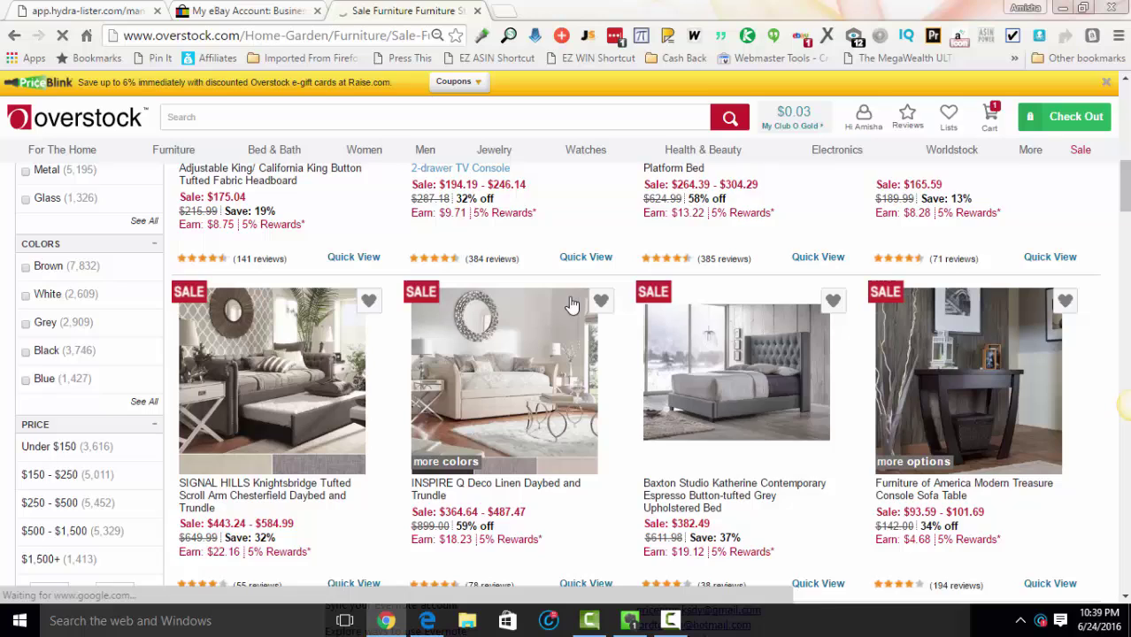
pyautogui.scroll(-1, 571, 304)
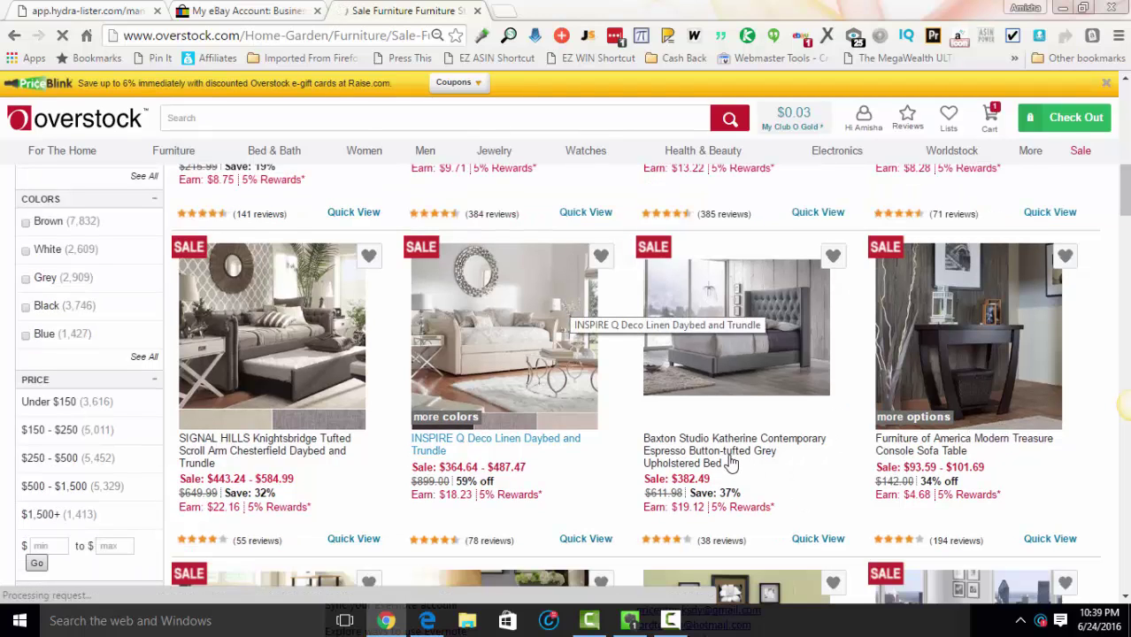
pyautogui.scroll(-2, 889, 430)
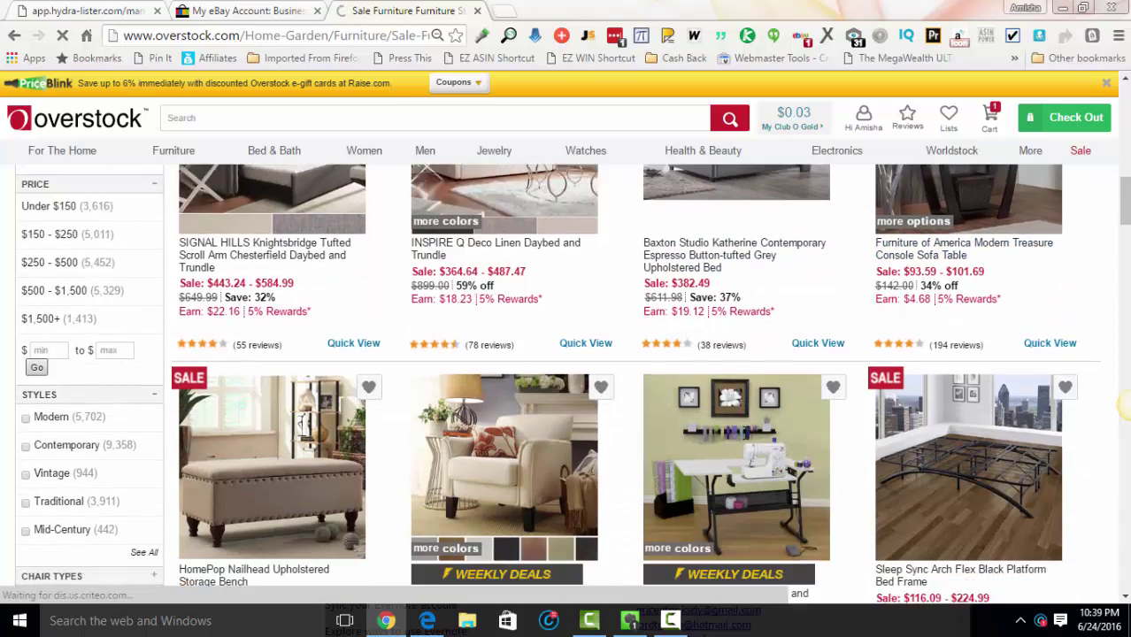
pyautogui.scroll(-3, 766, 423)
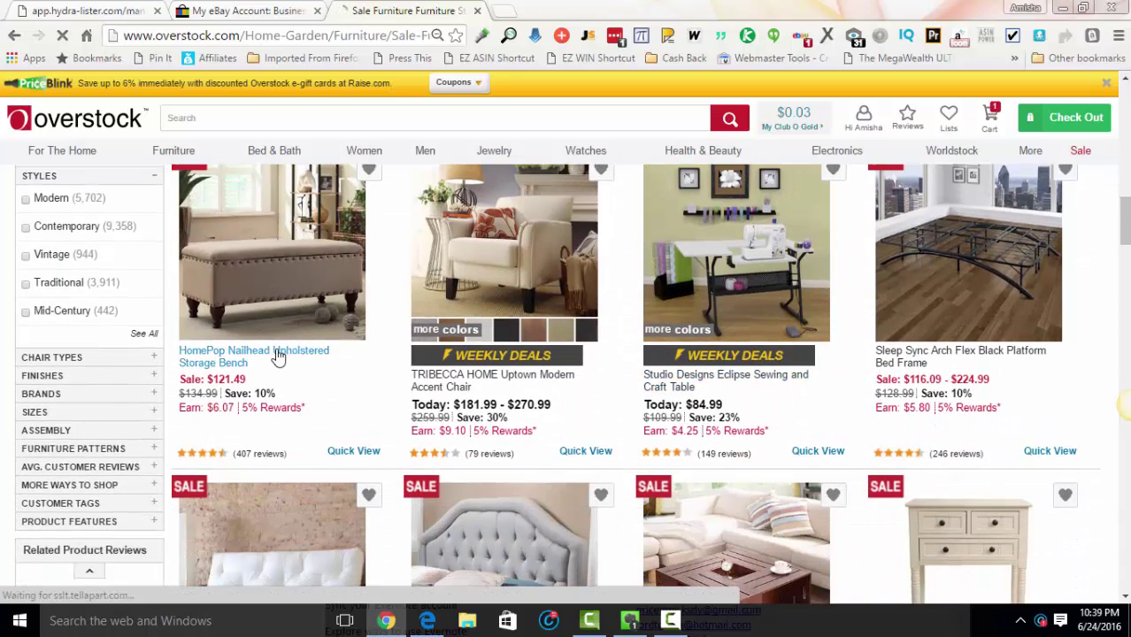
pyautogui.click(279, 355)
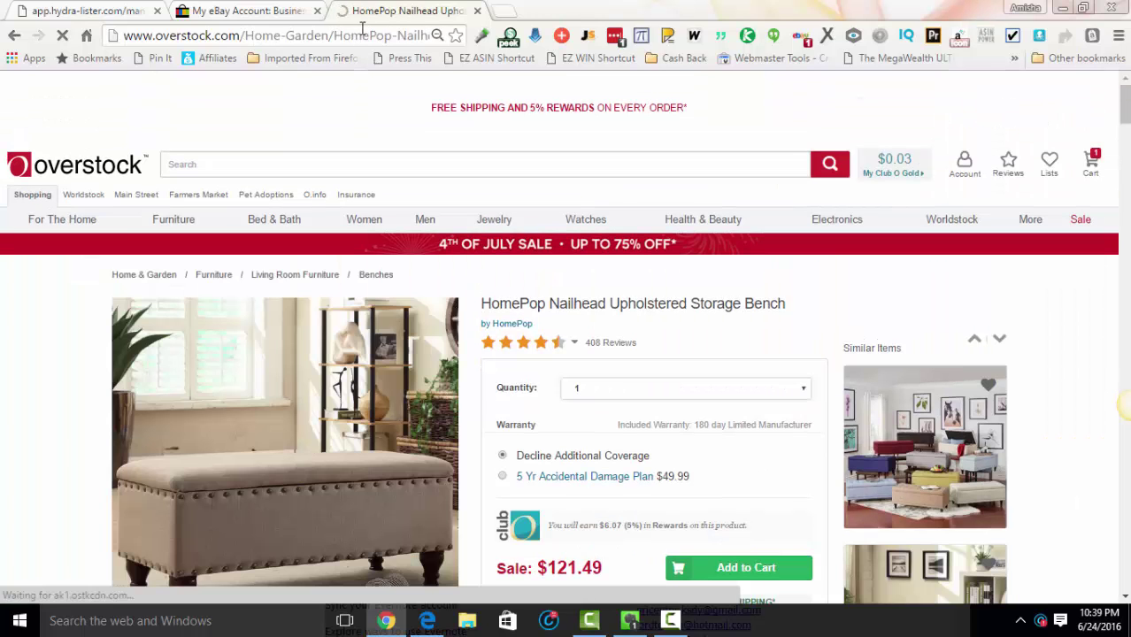
# Step: Copy the bench product page URL from the address bar
pyautogui.click(363, 35)
pyautogui.rightClick(363, 34)
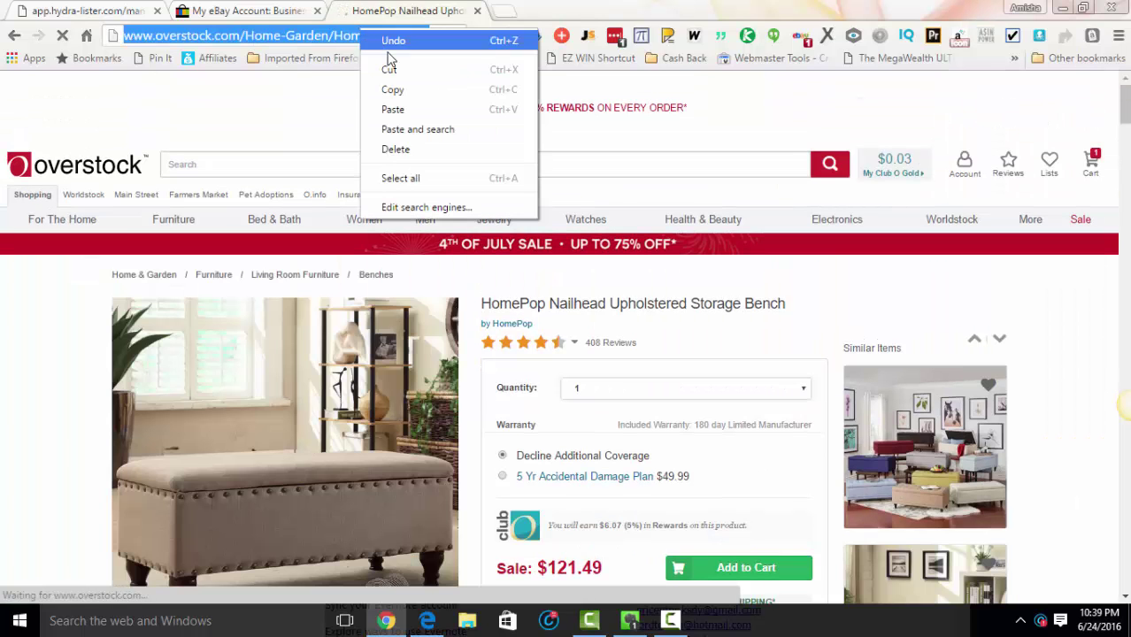
pyautogui.click(397, 88)
pyautogui.moveTo(394, 221)
pyautogui.scroll(-3, 380, 256)
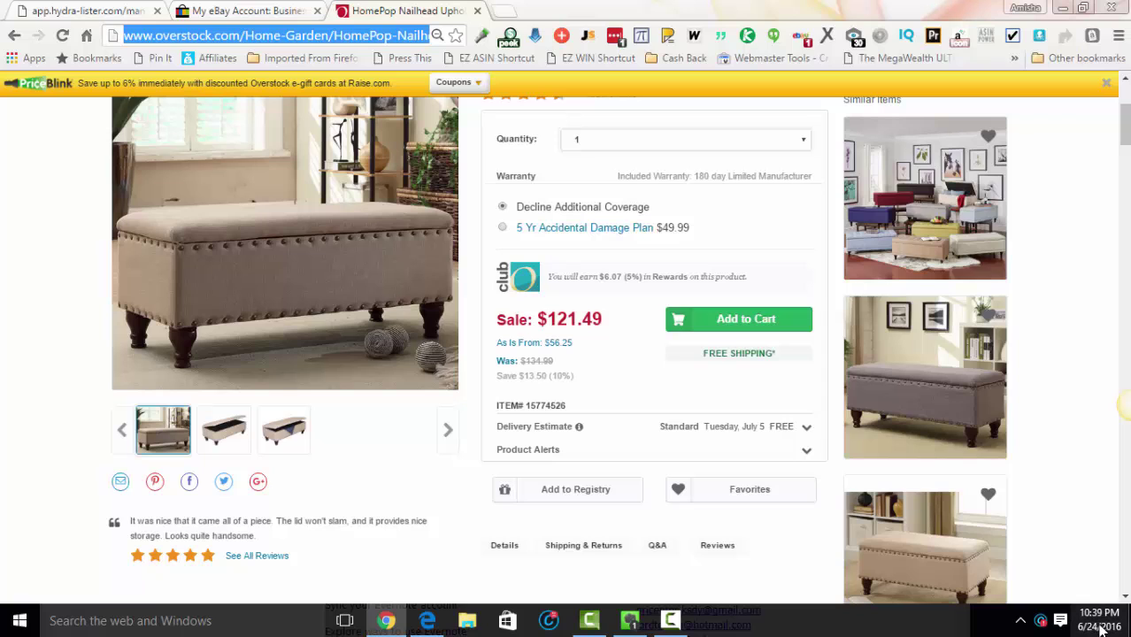
# Step: Check the date and time, then copy the product page URL again
pyautogui.click(1095, 626)
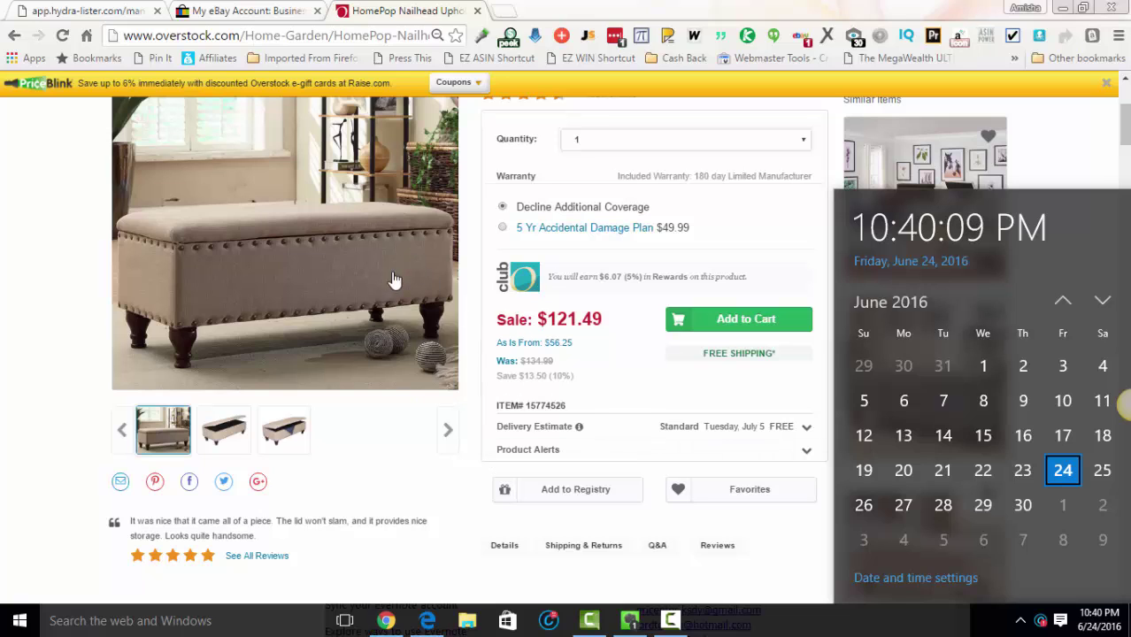
pyautogui.click(377, 35)
pyautogui.tripleClick(377, 35)
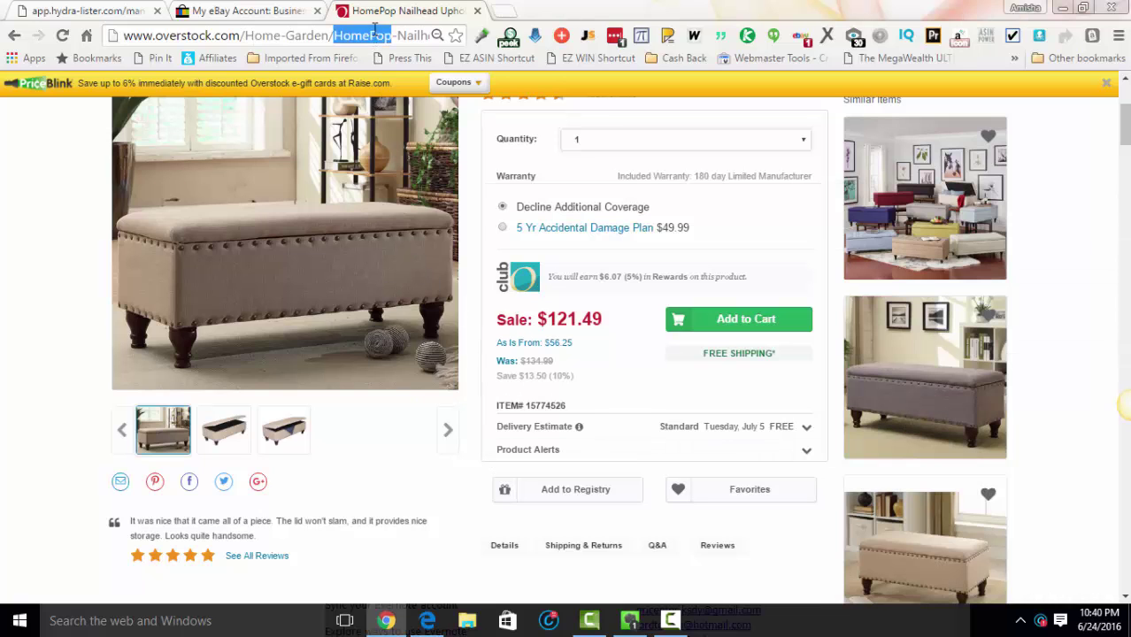
pyautogui.rightClick(377, 36)
pyautogui.click(394, 91)
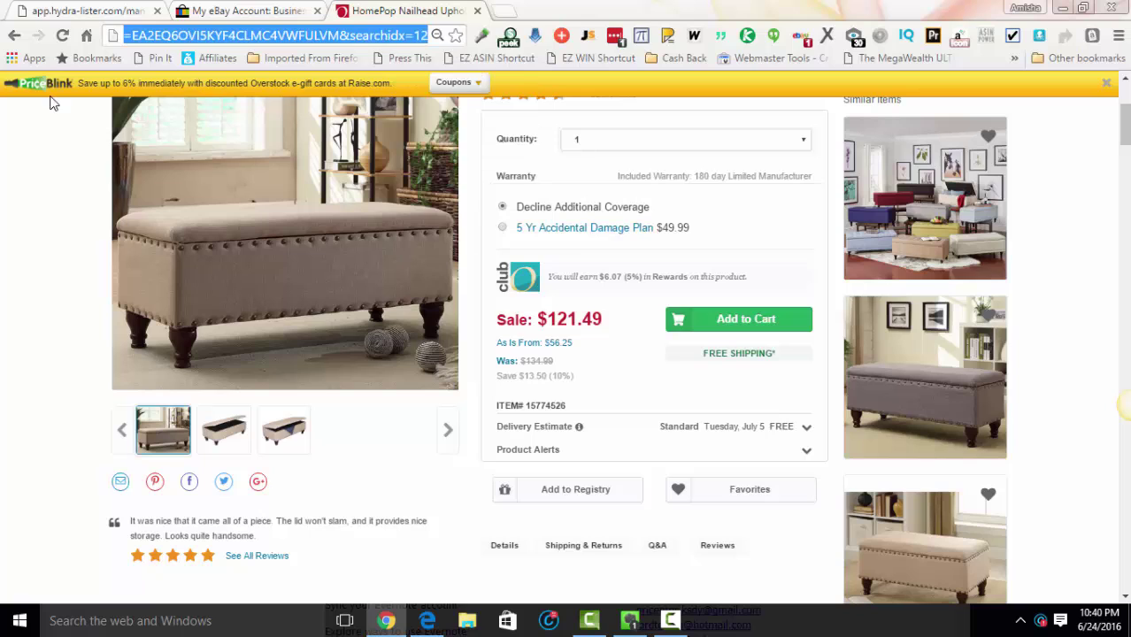
# Step: Paste the bench URL into ASIN or URL, trim it to product.html, and add it manually
pyautogui.click(41, 19)
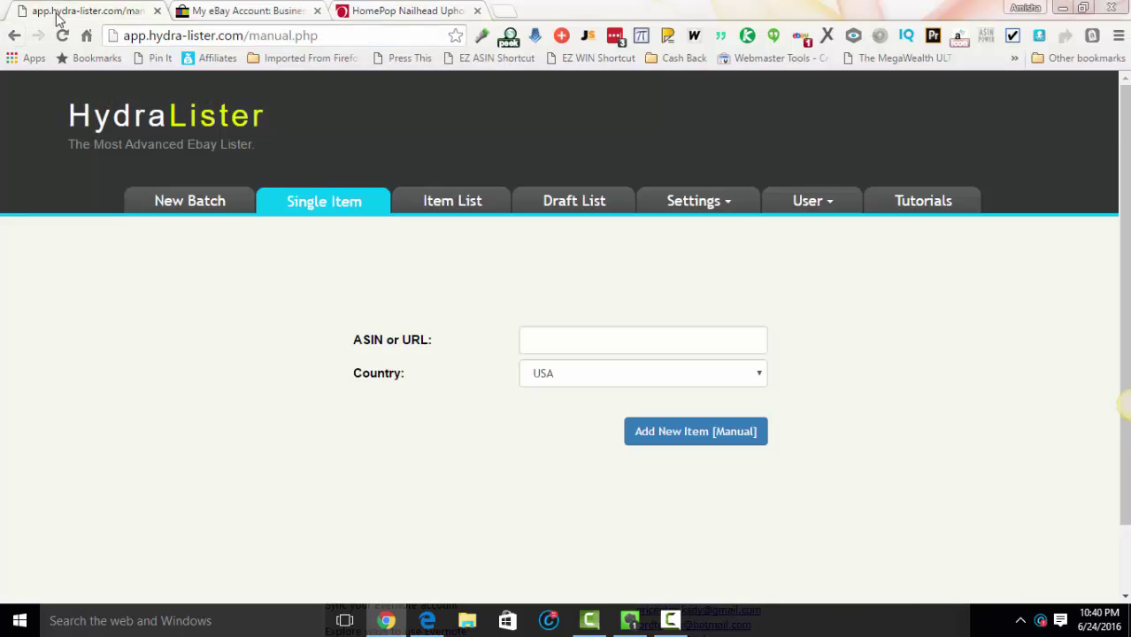
pyautogui.click(556, 341)
pyautogui.rightClick(554, 344)
pyautogui.click(626, 153)
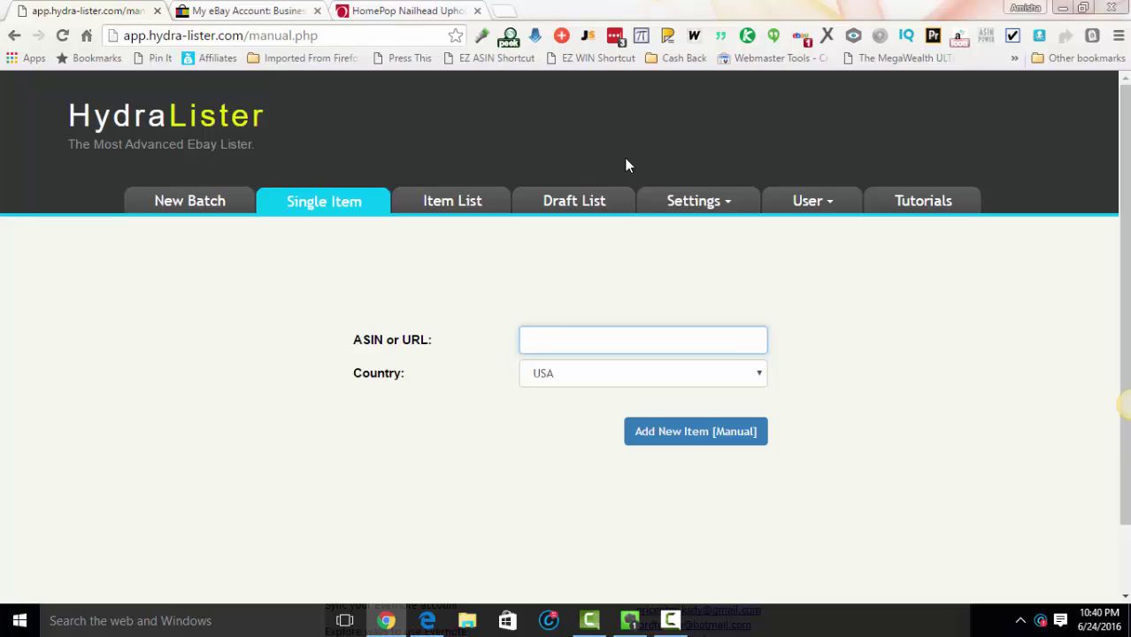
pyautogui.press('BackSpace')
pyautogui.press('BackSpace')
pyautogui.press('BackSpace')
pyautogui.press('BackSpace')
pyautogui.press('BackSpace')
pyautogui.press('BackSpace')
pyautogui.press('BackSpace')
pyautogui.press('BackSpace')
pyautogui.press('BackSpace')
pyautogui.press('BackSpace')
pyautogui.press('BackSpace')
pyautogui.press('BackSpace')
pyautogui.press('BackSpace')
pyautogui.press('BackSpace')
pyautogui.press('BackSpace')
pyautogui.press('BackSpace')
pyautogui.press('BackSpace')
pyautogui.press('BackSpace')
pyautogui.press('BackSpace')
pyautogui.press('BackSpace')
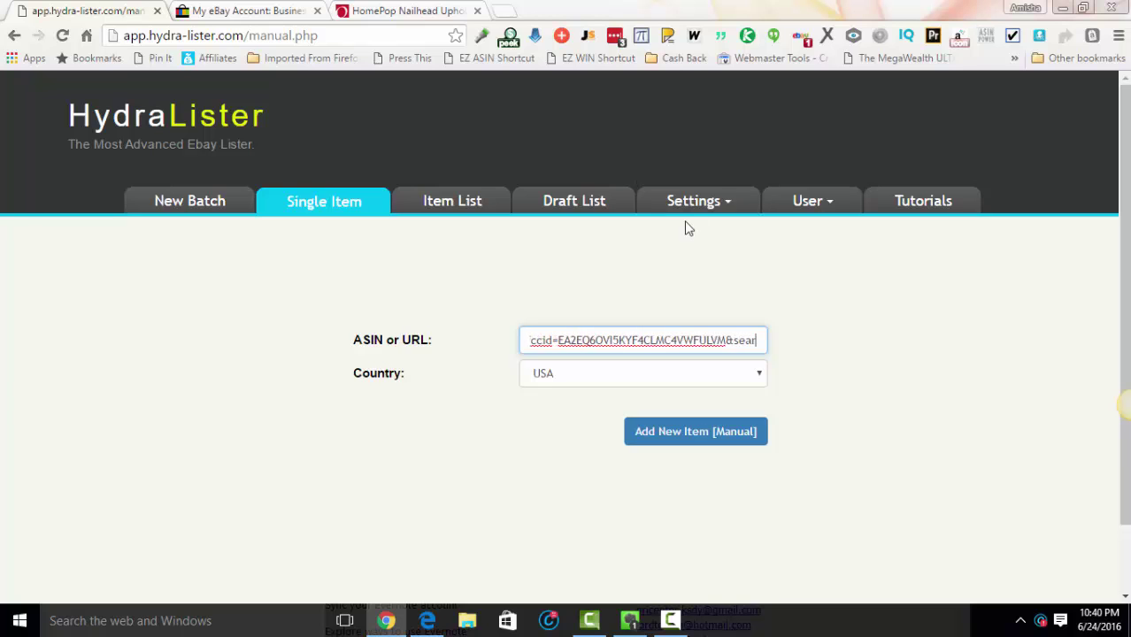
pyautogui.press('BackSpace')
pyautogui.press('BackSpace')
pyautogui.press('BackSpace')
pyautogui.press('BackSpace')
pyautogui.press('BackSpace')
pyautogui.press('BackSpace')
pyautogui.press('BackSpace')
pyautogui.press('BackSpace')
pyautogui.press('BackSpace')
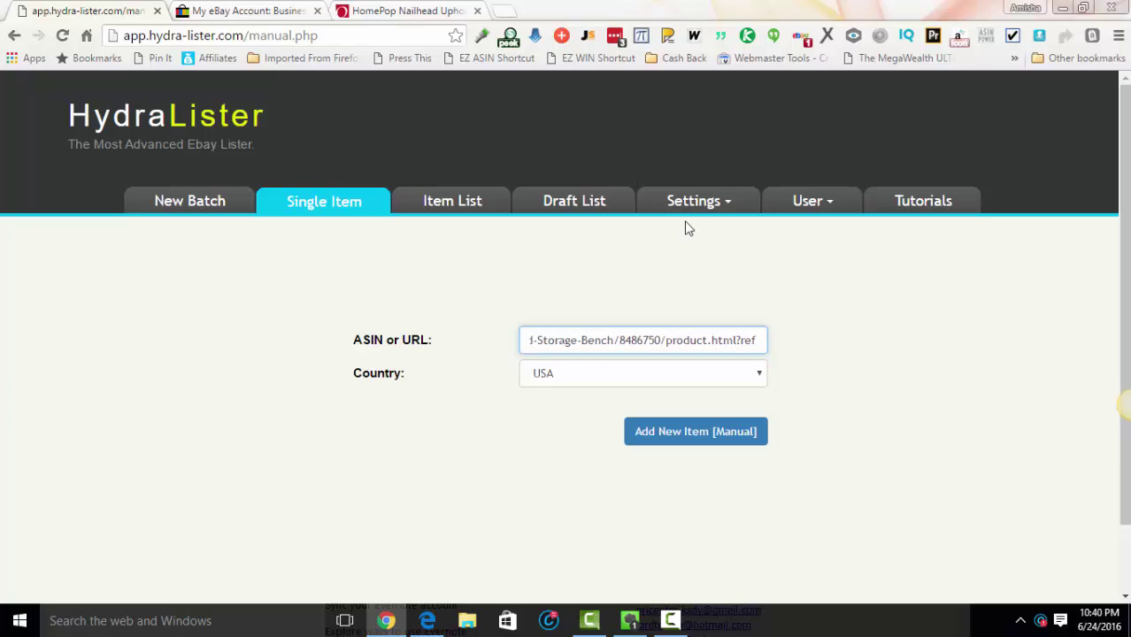
pyautogui.press('BackSpace')
pyautogui.press('BackSpace')
pyautogui.press('BackSpace')
pyautogui.press('BackSpace')
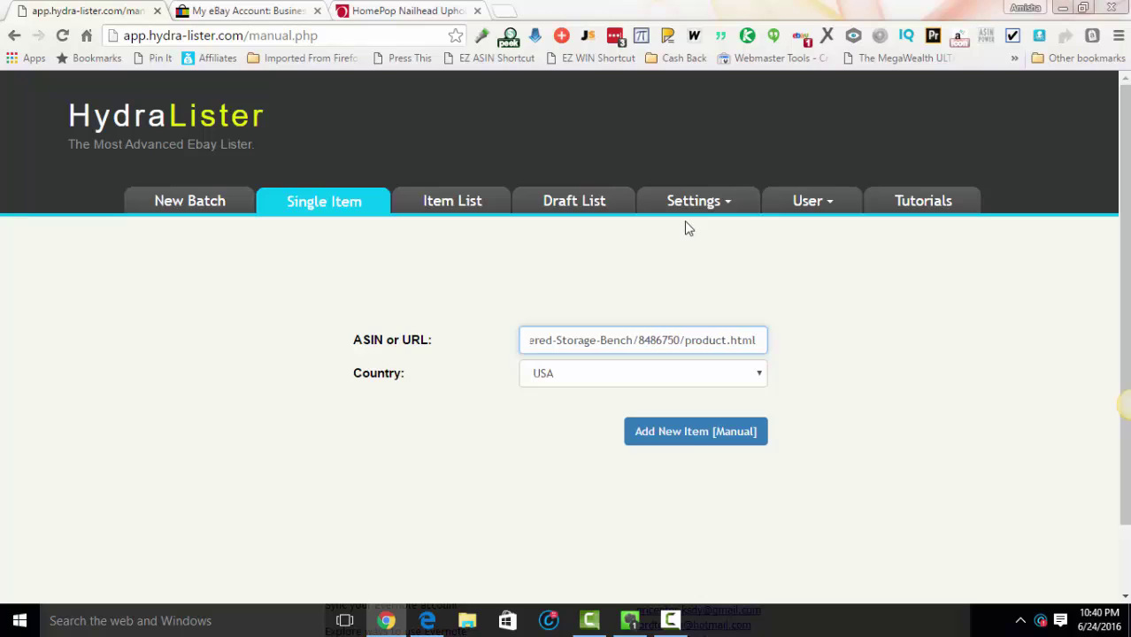
pyautogui.click(1065, 395)
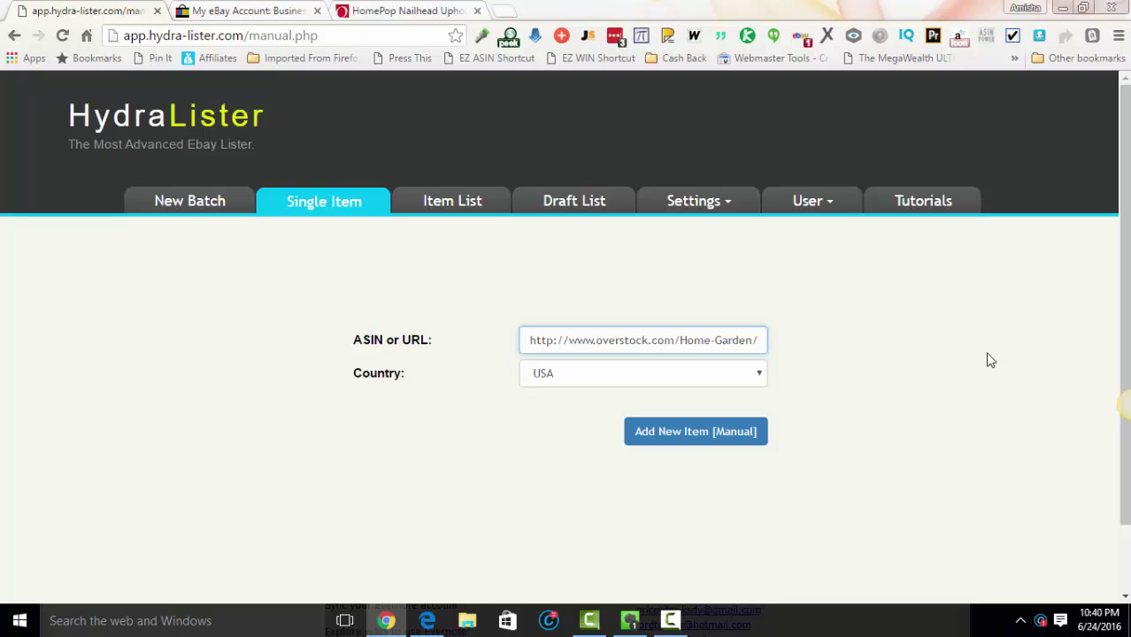
pyautogui.click(709, 438)
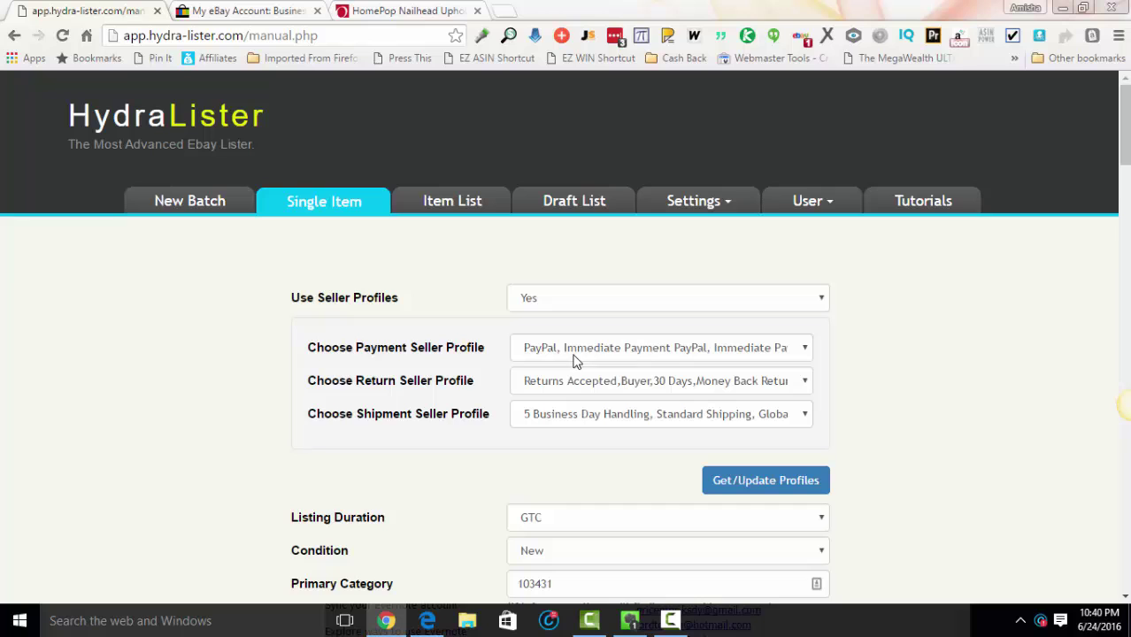
# Step: Pick the '3 Business Day Handling, Standard Shipping, No Global Shipping' shipment profile
pyautogui.click(553, 423)
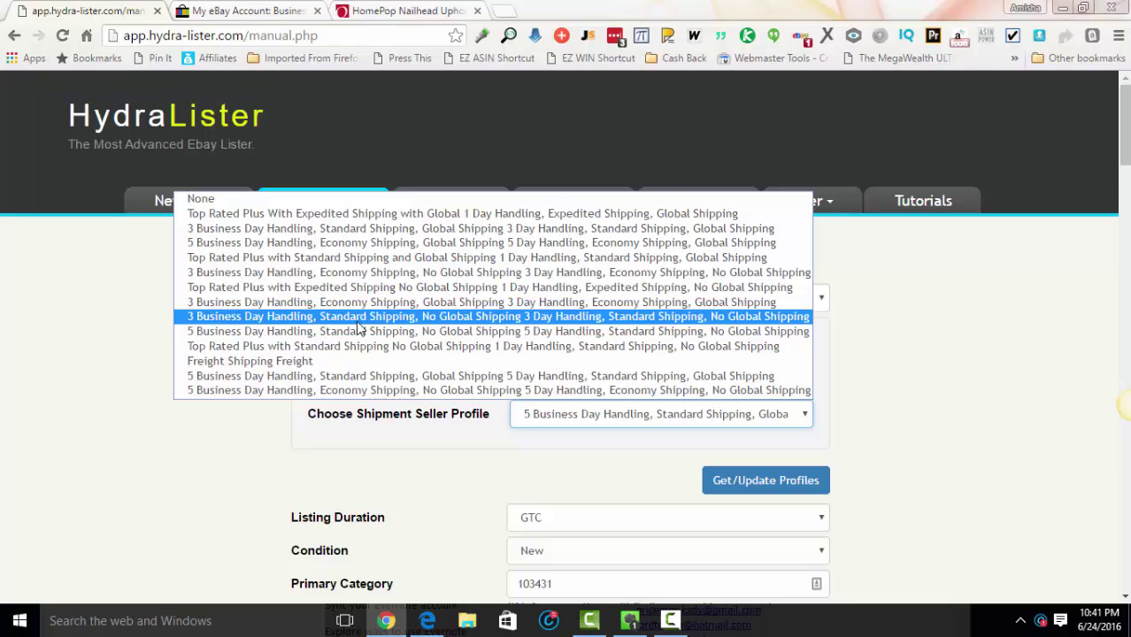
pyautogui.click(358, 320)
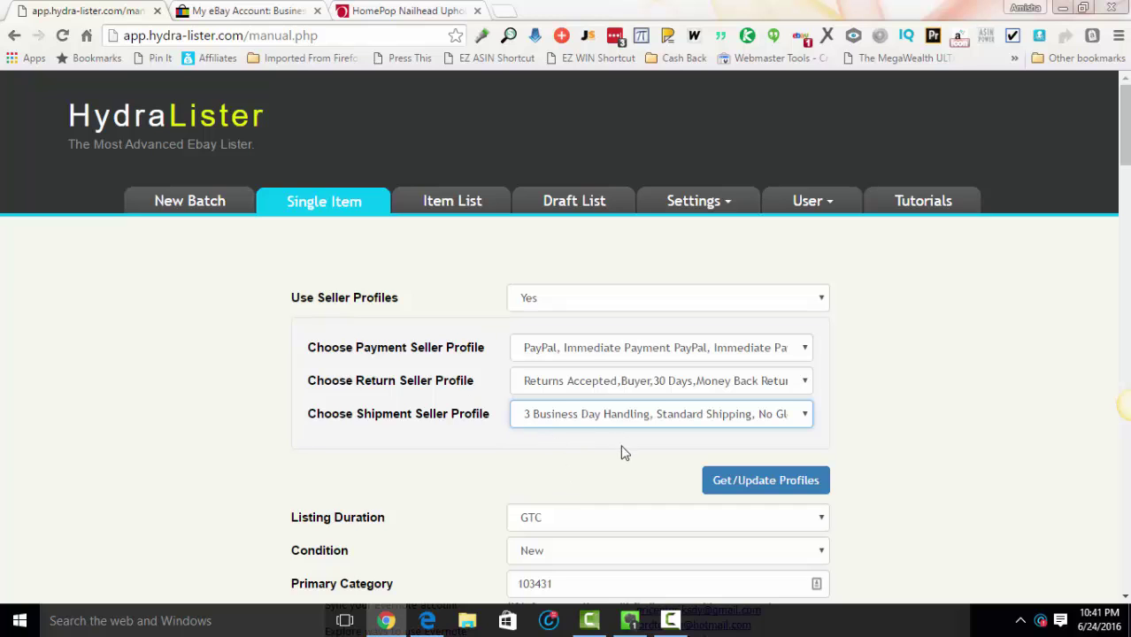
pyautogui.scroll(-1, 925, 376)
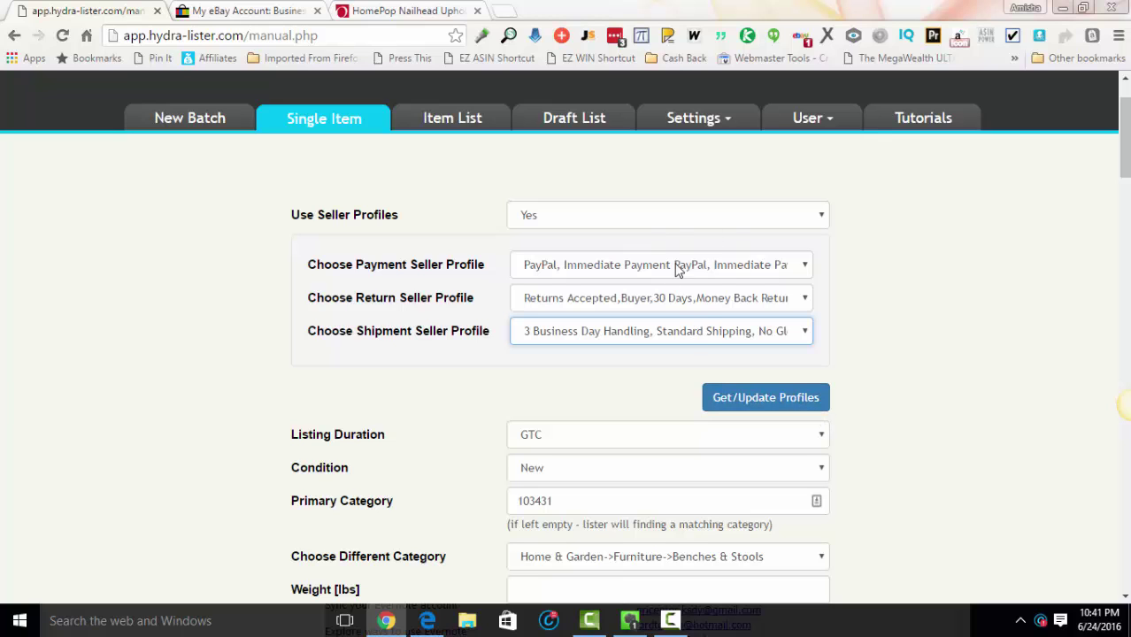
pyautogui.scroll(-2, 968, 285)
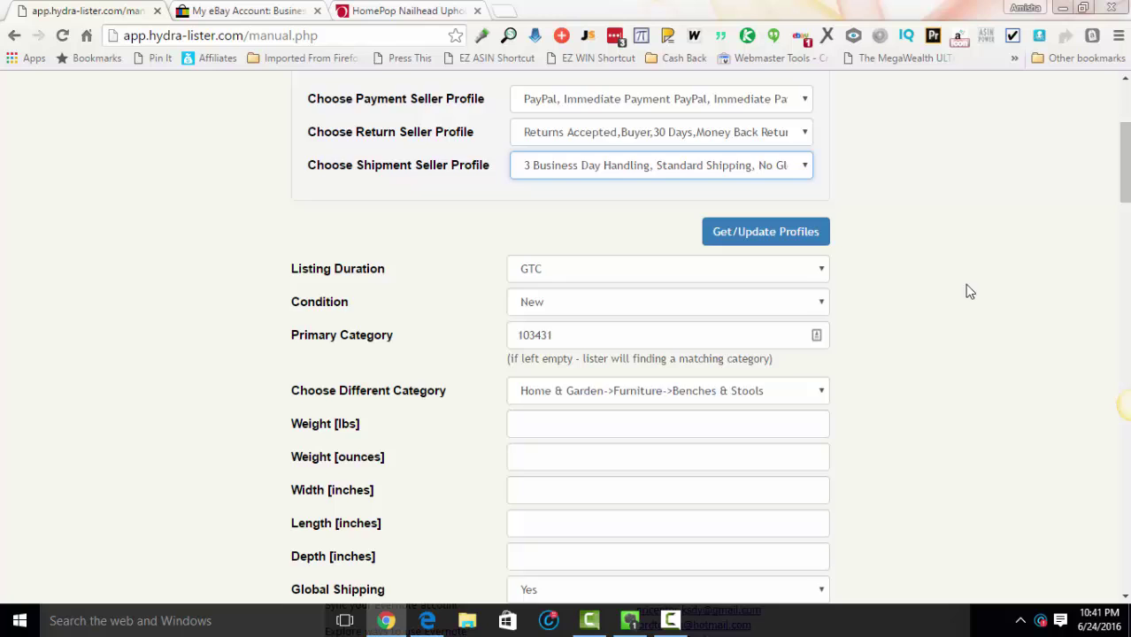
pyautogui.scroll(-2, 965, 292)
pyautogui.moveTo(1124, 173); pyautogui.dragTo(1095, 548)
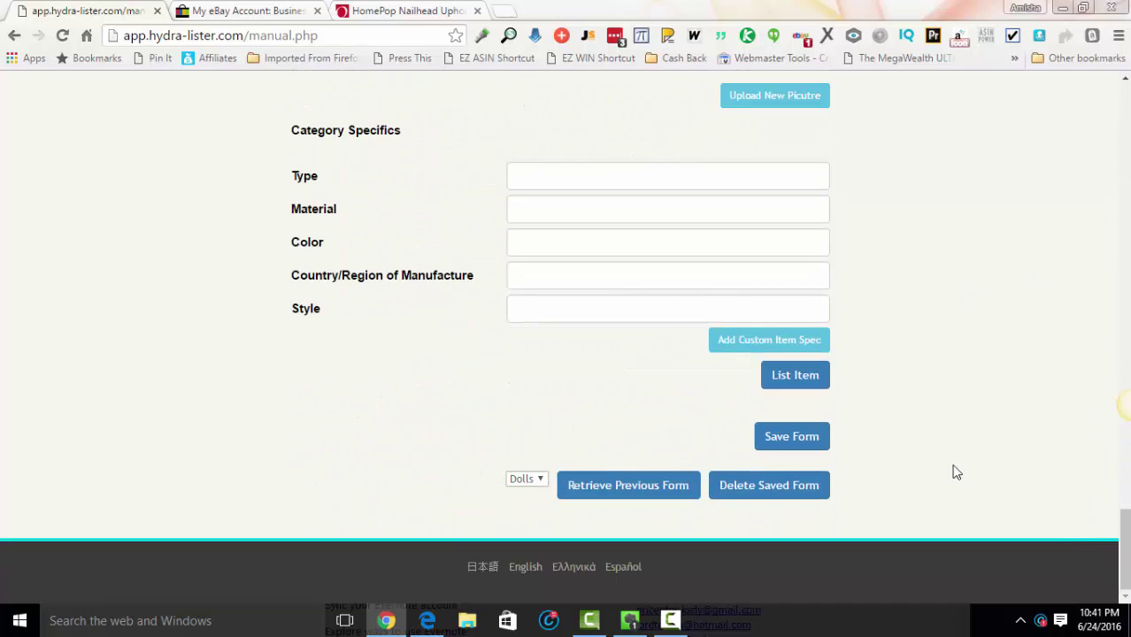
# Step: List the bench on eBay and review the listing notice and new item number
pyautogui.click(796, 377)
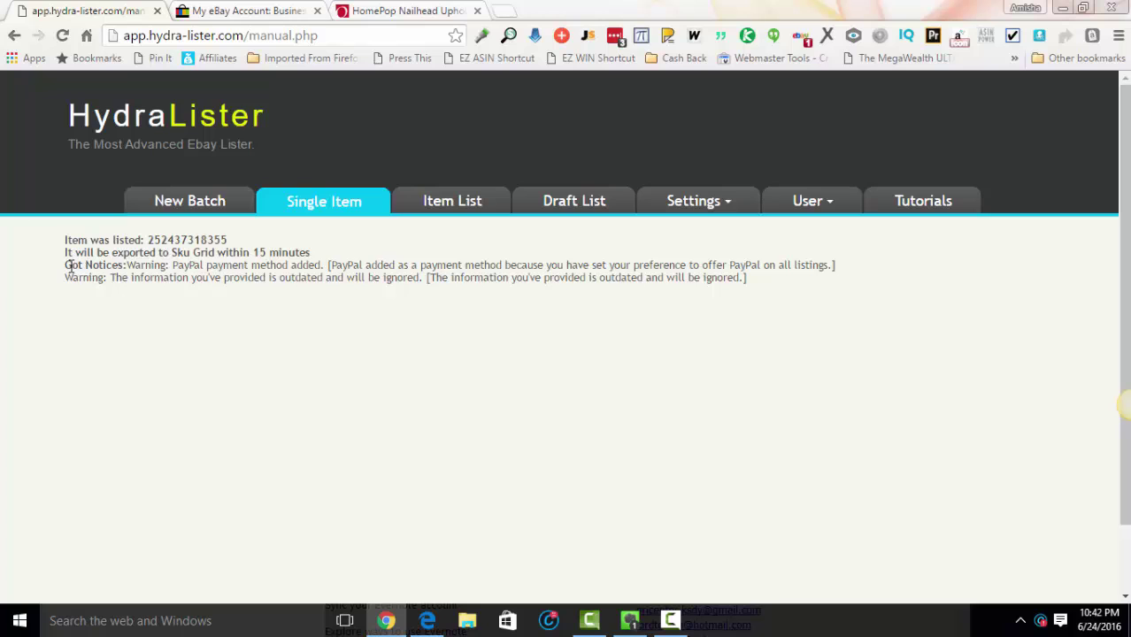
pyautogui.moveTo(66, 268); pyautogui.dragTo(815, 283)
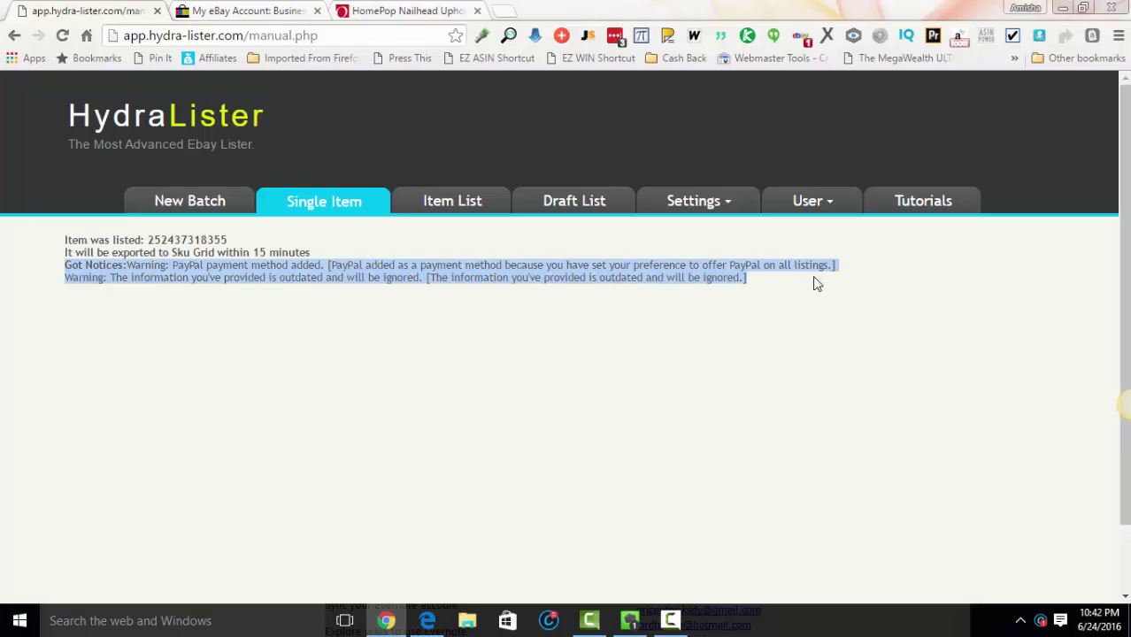
pyautogui.click(418, 365)
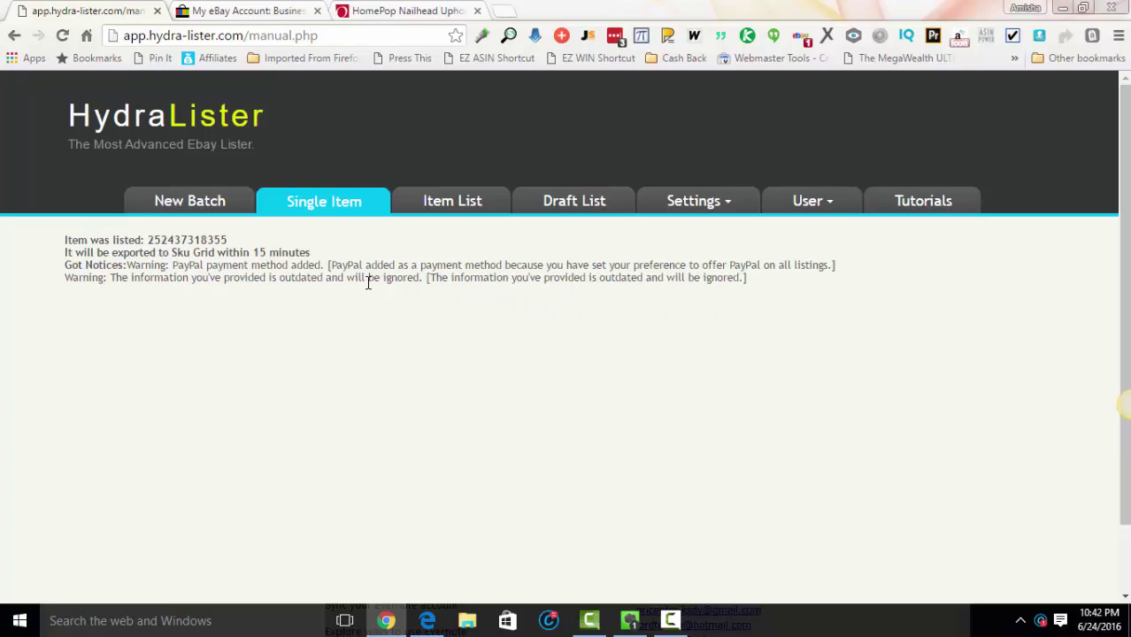
pyautogui.moveTo(67, 240); pyautogui.dragTo(283, 245)
pyautogui.click(422, 472)
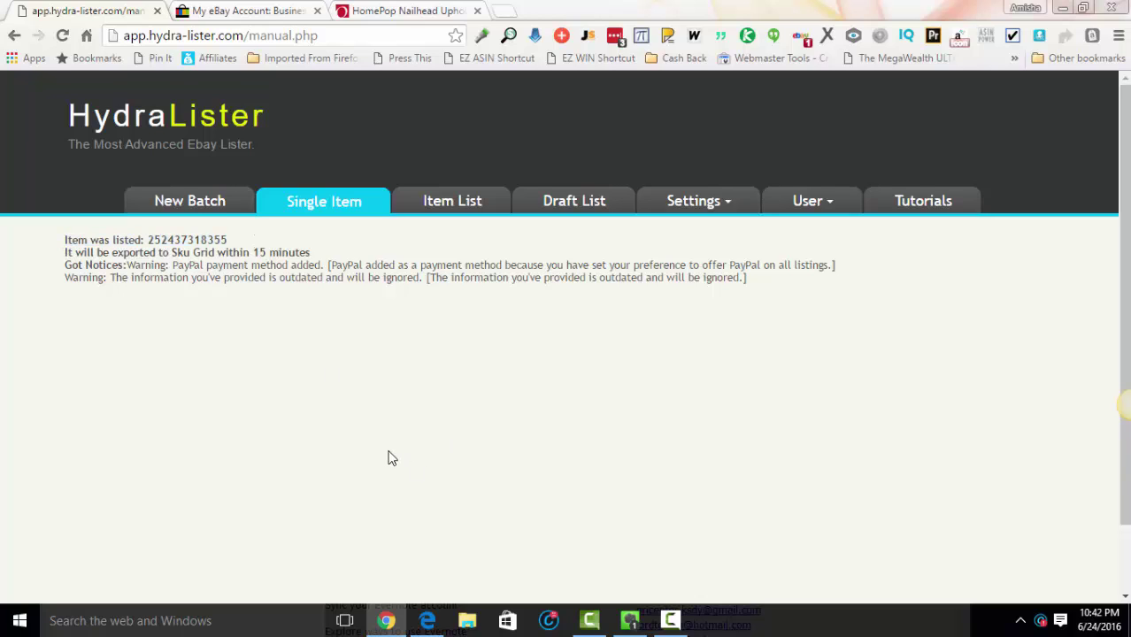